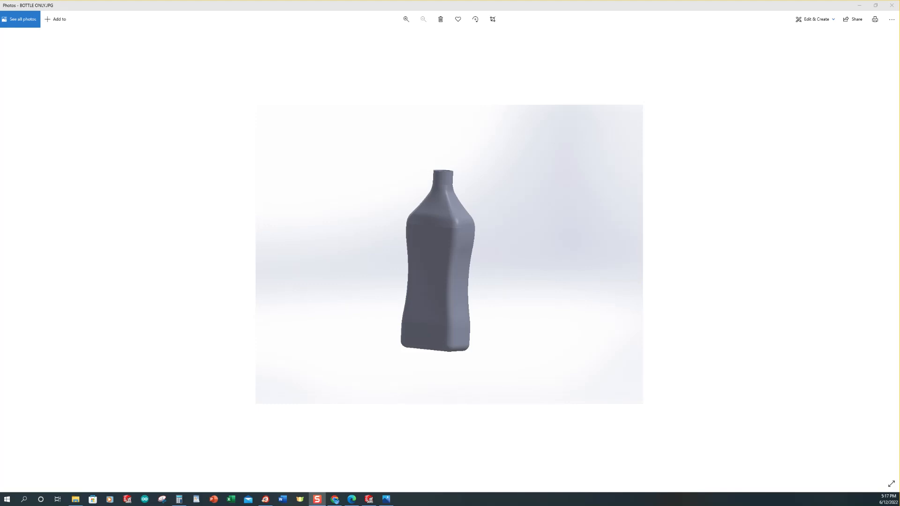
# Step: Switch to SOLIDWORKS and create a new part document
pyautogui.click(369, 500)
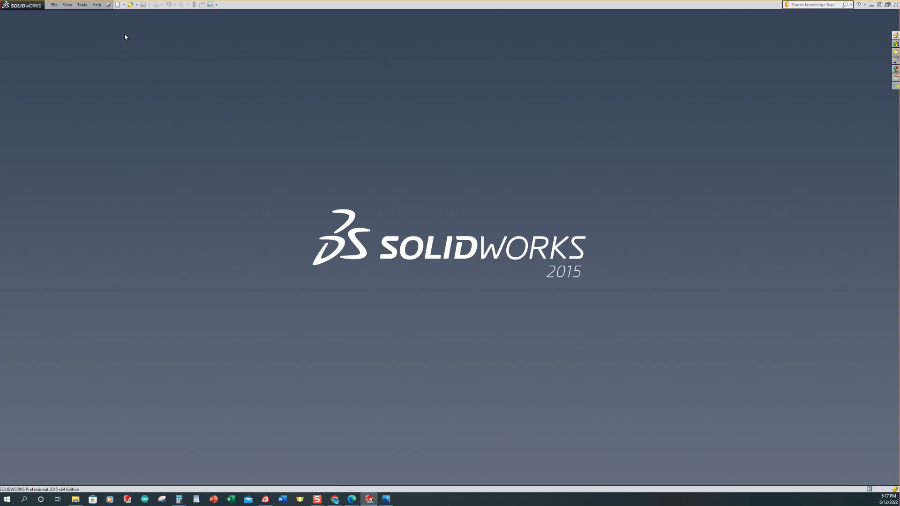
pyautogui.click(119, 6)
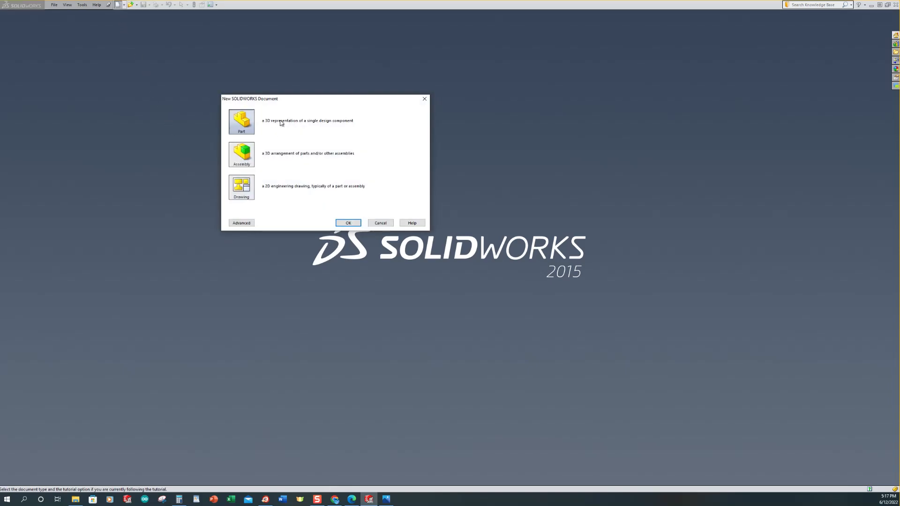
pyautogui.click(349, 223)
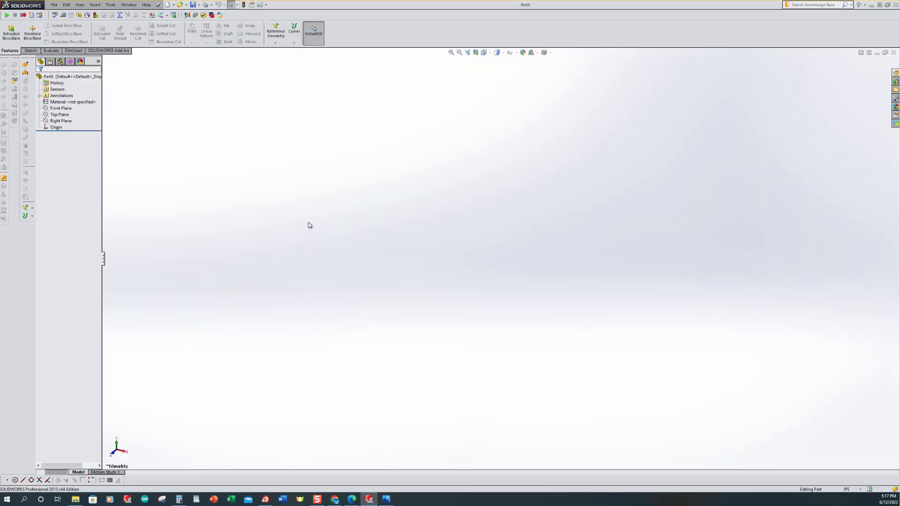
# Step: Start a new sketch on the Top Plane
pyautogui.click(68, 121)
pyautogui.click(63, 115)
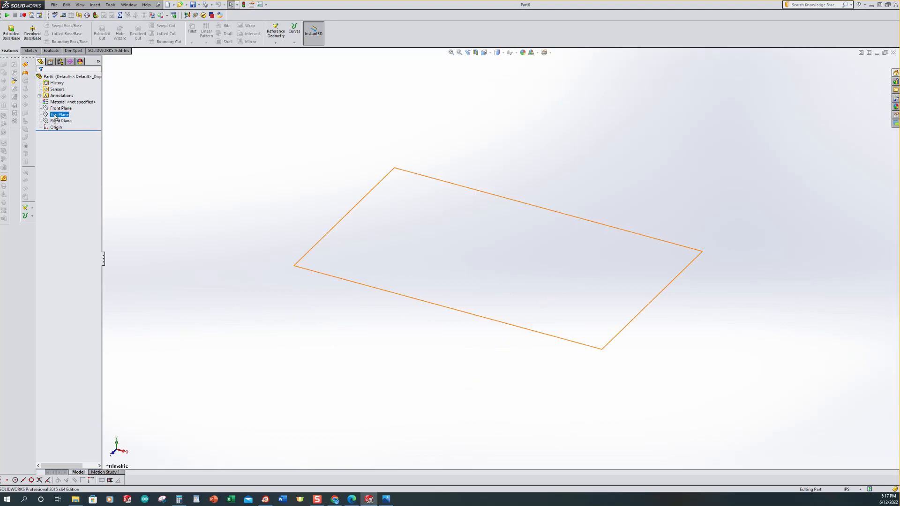
pyautogui.click(46, 115)
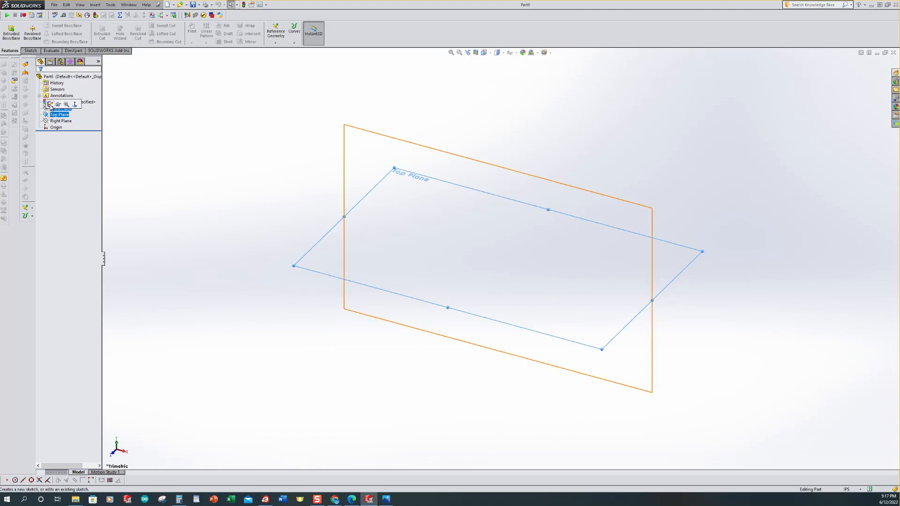
pyautogui.click(50, 105)
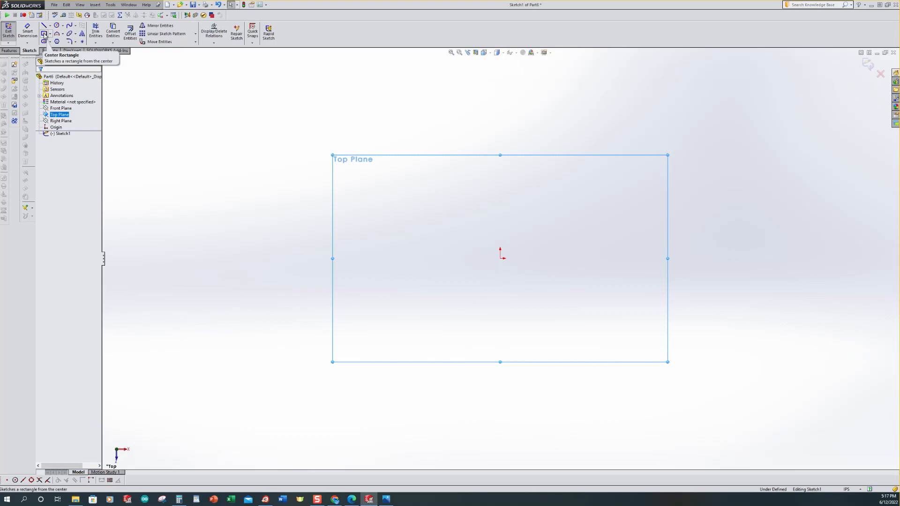
# Step: Draw a center rectangle at the origin, about 6.9 by 3.4 in
pyautogui.click(44, 34)
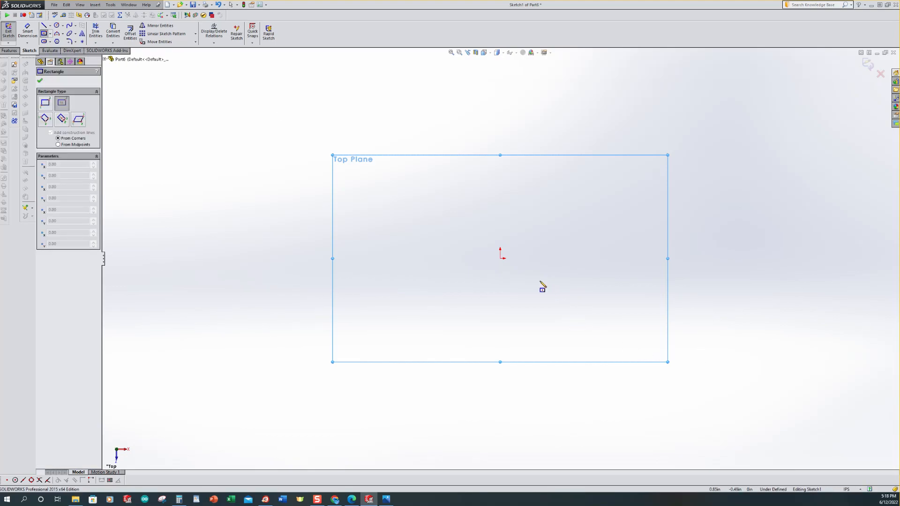
pyautogui.click(500, 259)
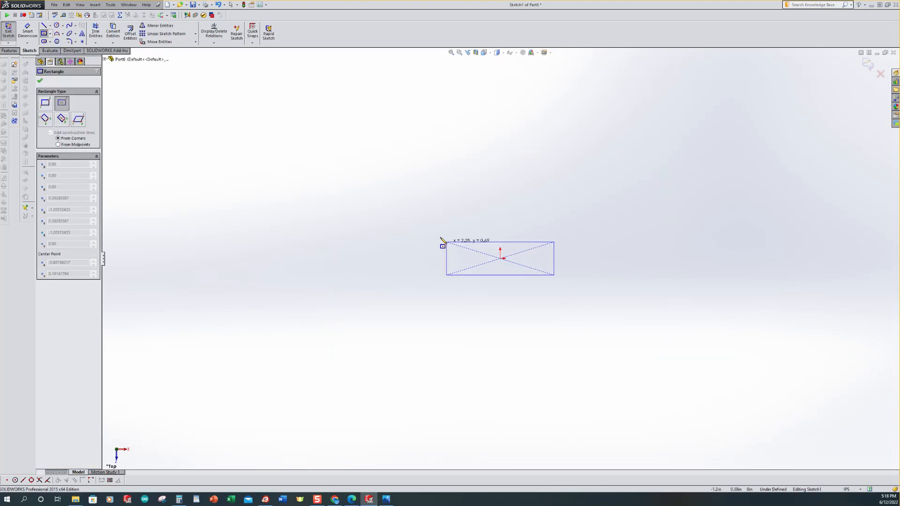
pyautogui.click(335, 177)
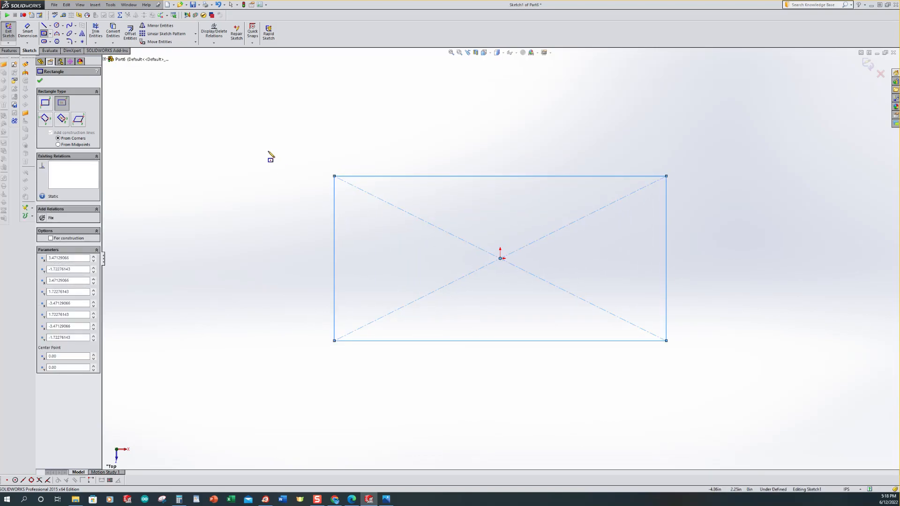
# Step: Dimension the rectangle's width to 4.5 in
pyautogui.click(28, 32)
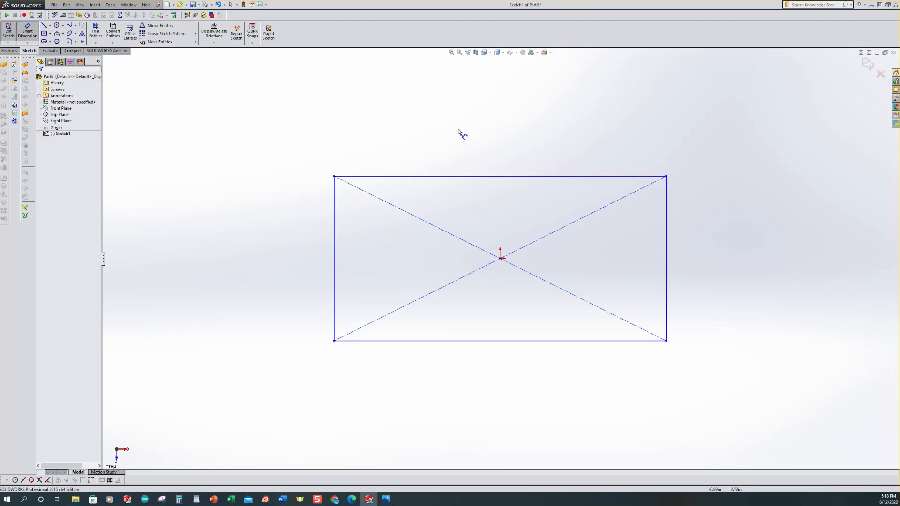
pyautogui.click(466, 176)
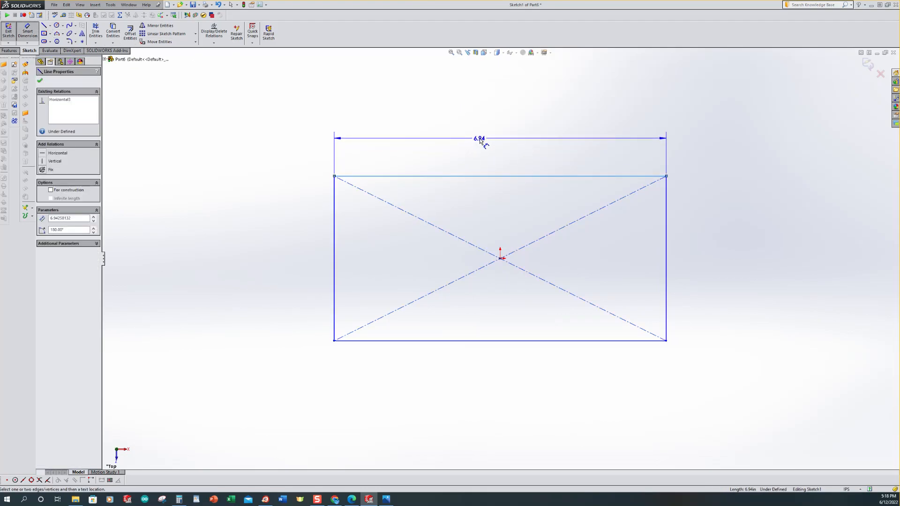
pyautogui.click(481, 141)
pyautogui.write('4.5')
pyautogui.press('Return')
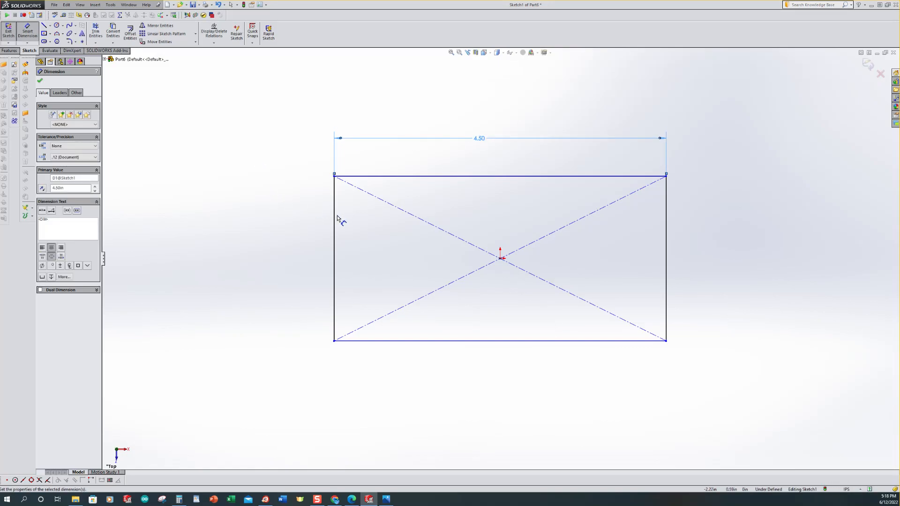
# Step: Dimension the rectangle's height to 2.5 in
pyautogui.click(334, 216)
pyautogui.click(291, 231)
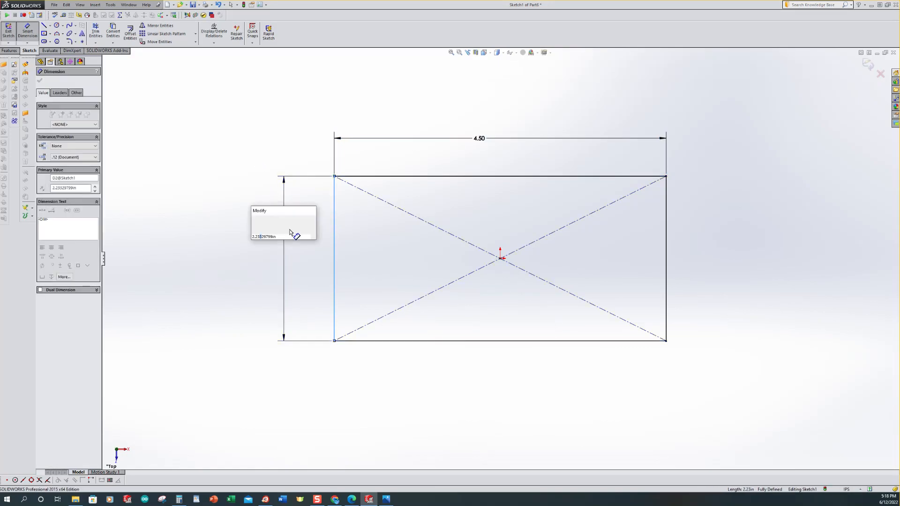
pyautogui.write('2.5')
pyautogui.press('Return')
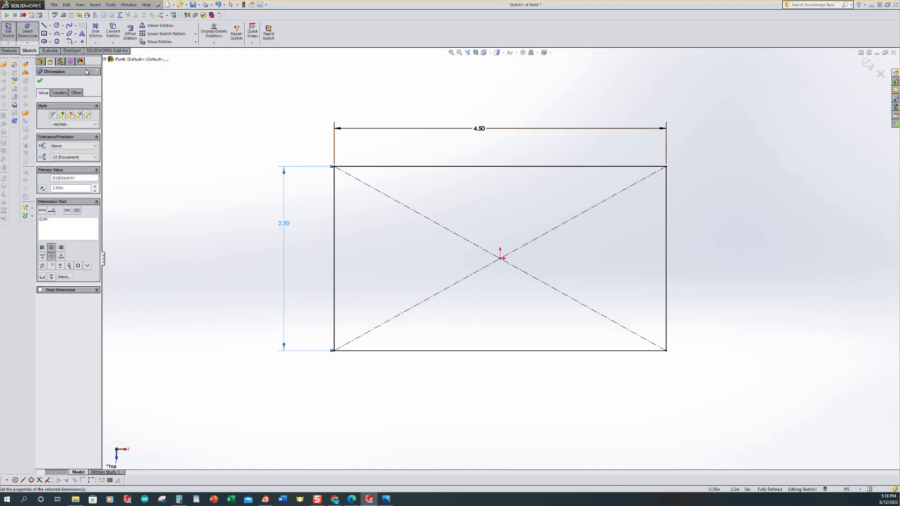
# Step: Fillet all four rectangle corners with a 0.38 in radius and exit the sketch
pyautogui.click(70, 42)
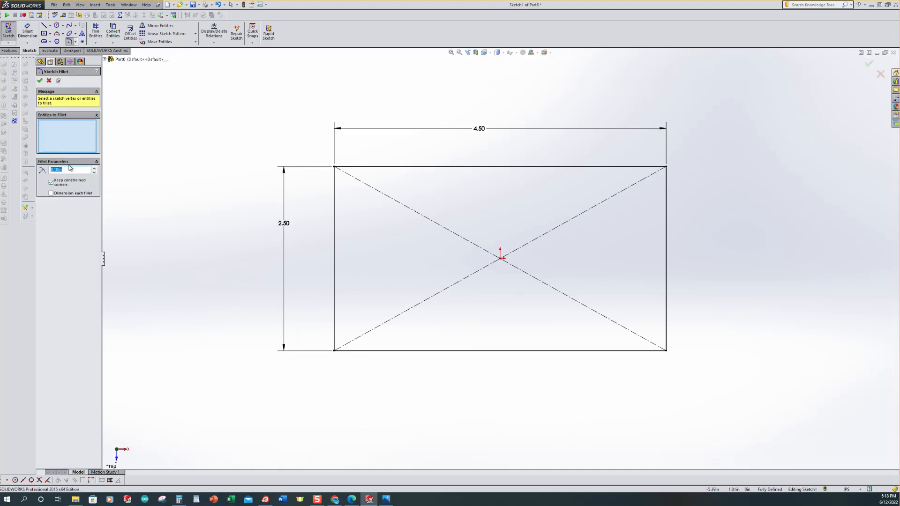
pyautogui.write('1')
pyautogui.write('8')
pyautogui.moveTo(288, 129); pyautogui.dragTo(745, 404)
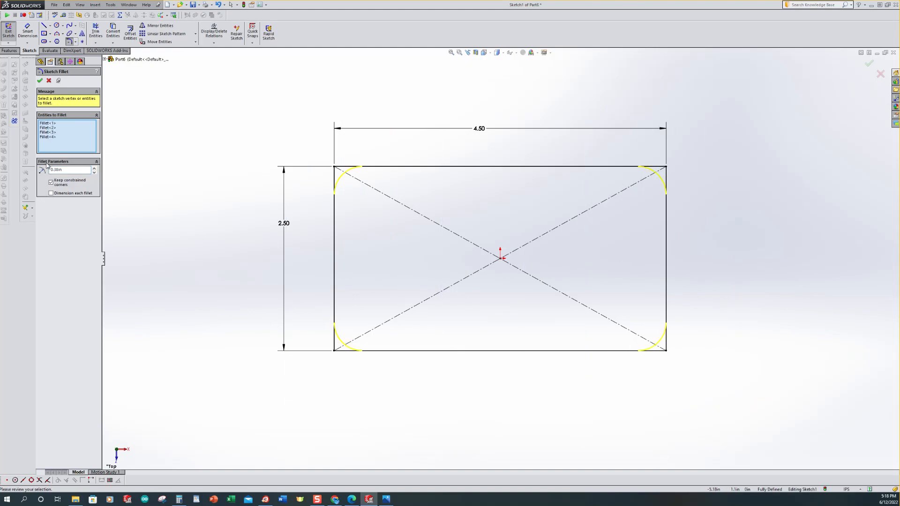
pyautogui.click(39, 80)
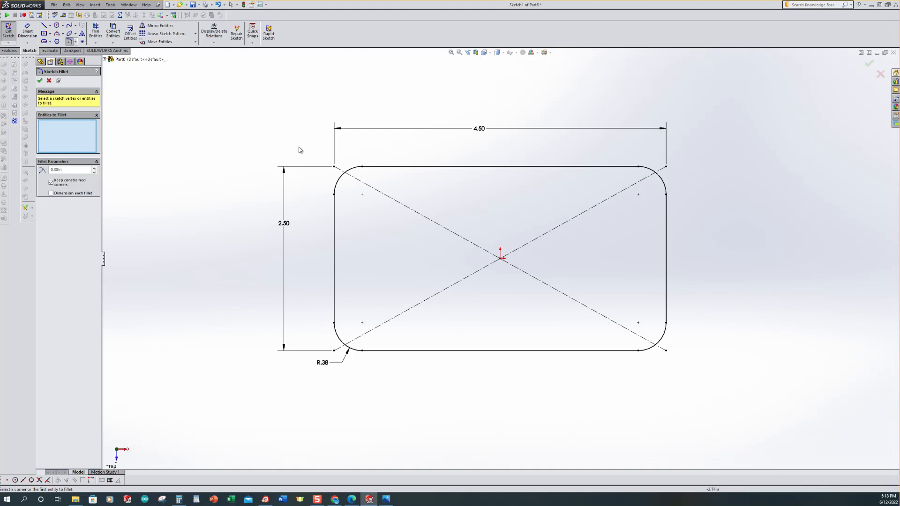
pyautogui.click(8, 29)
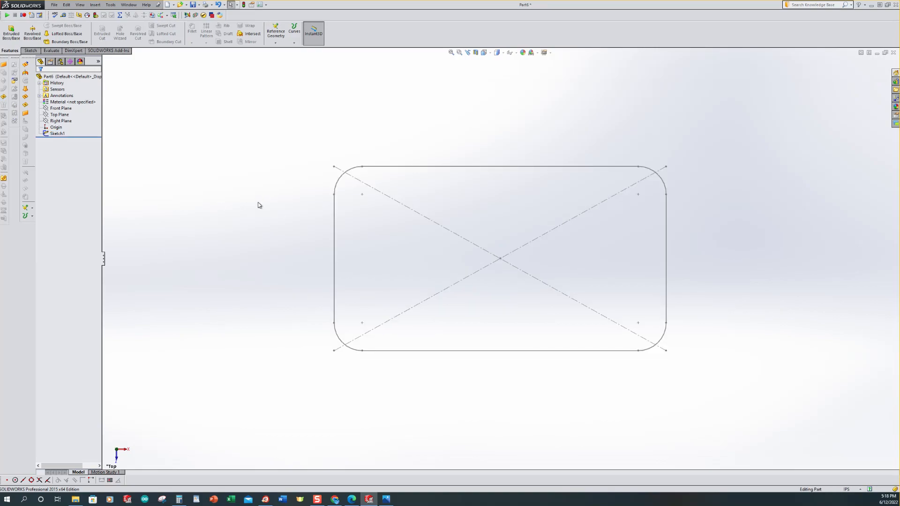
# Step: Create a reference plane offset 9 in above the Top Plane
pyautogui.hotkey('ctrl', '7')
pyautogui.scroll(5, 393, 352)
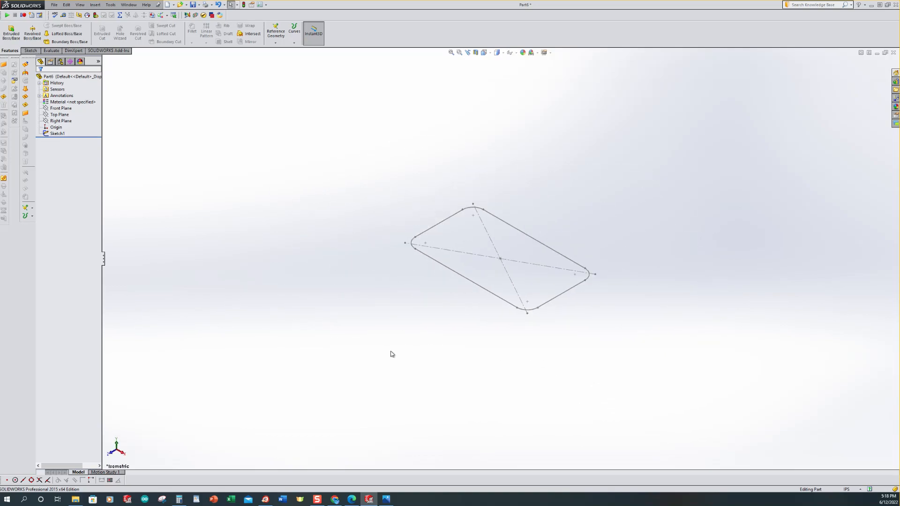
pyautogui.scroll(5, 553, 286)
pyautogui.scroll(-2, 593, 158)
pyautogui.scroll(-2, 562, 184)
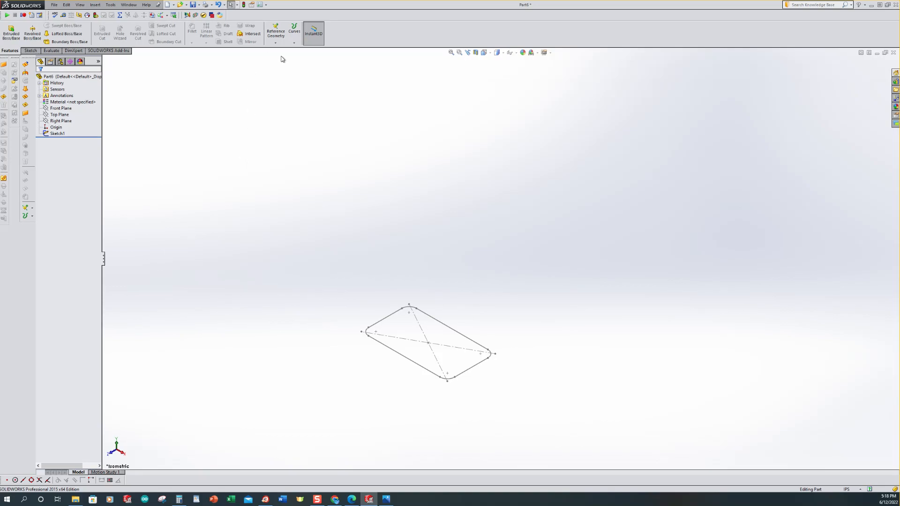
pyautogui.click(276, 43)
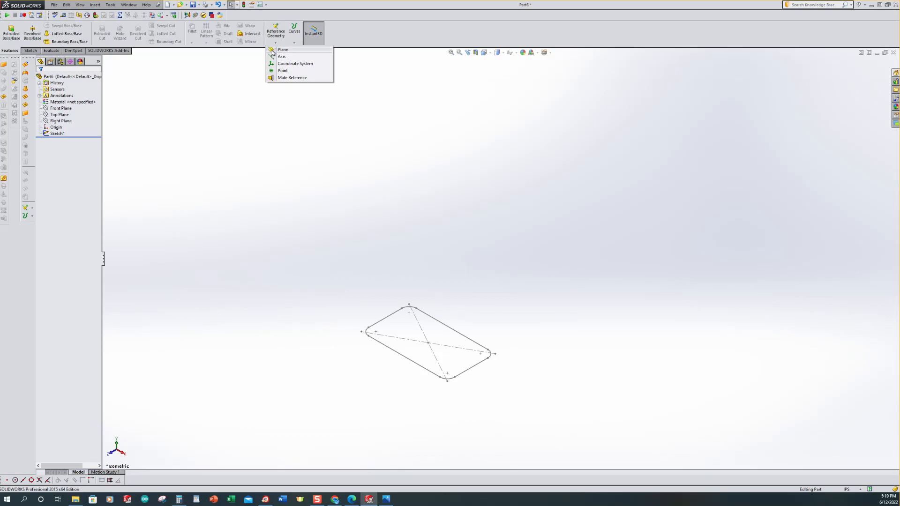
pyautogui.click(282, 50)
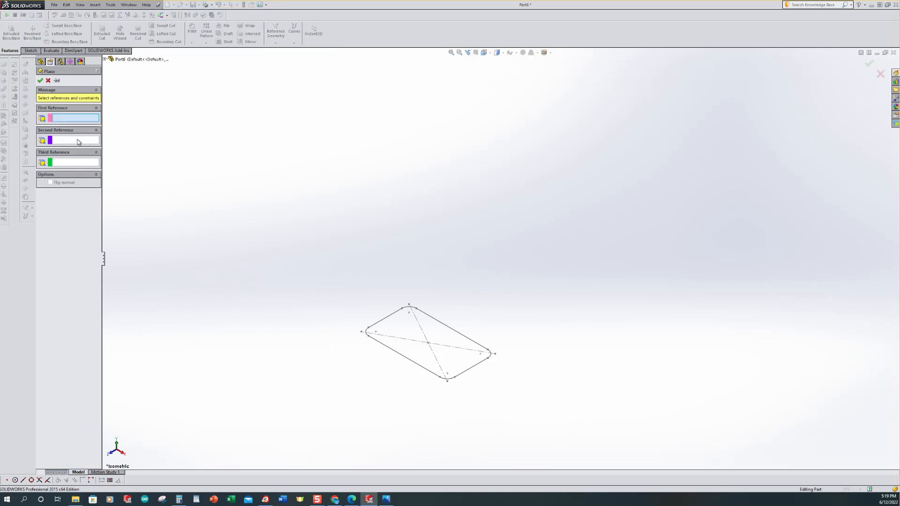
pyautogui.click(105, 59)
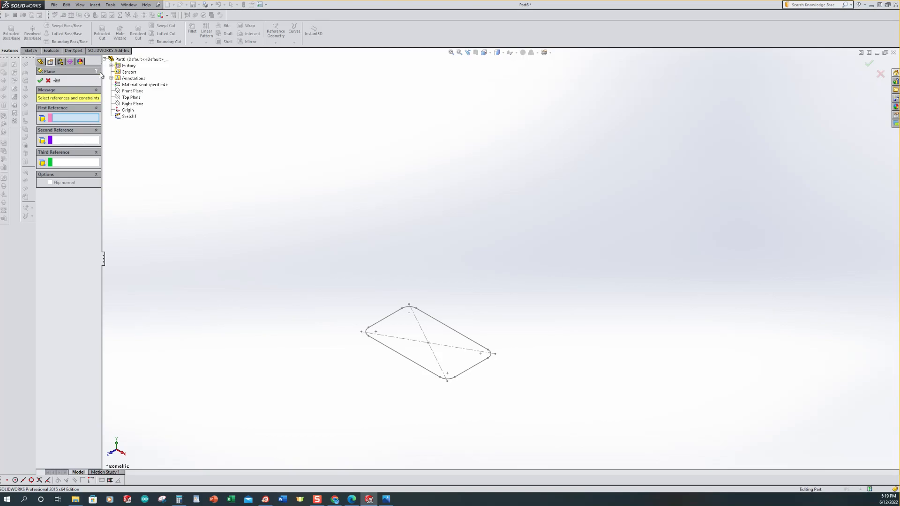
pyautogui.click(126, 100)
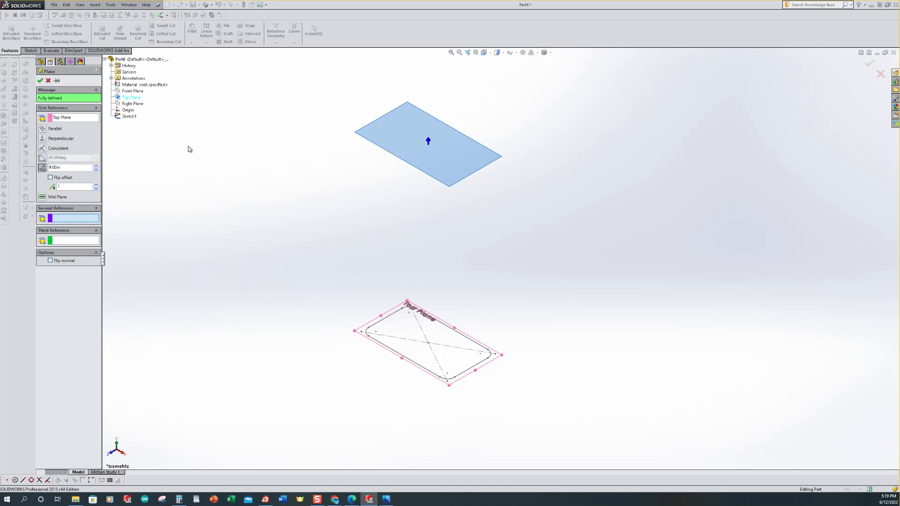
pyautogui.click(40, 82)
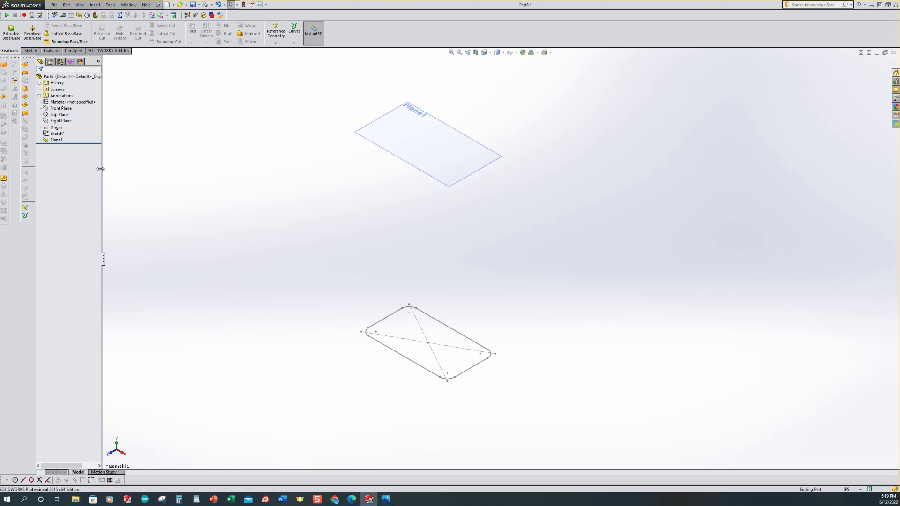
# Step: Start a new sketch on Plane1
pyautogui.click(50, 142)
pyautogui.click(45, 140)
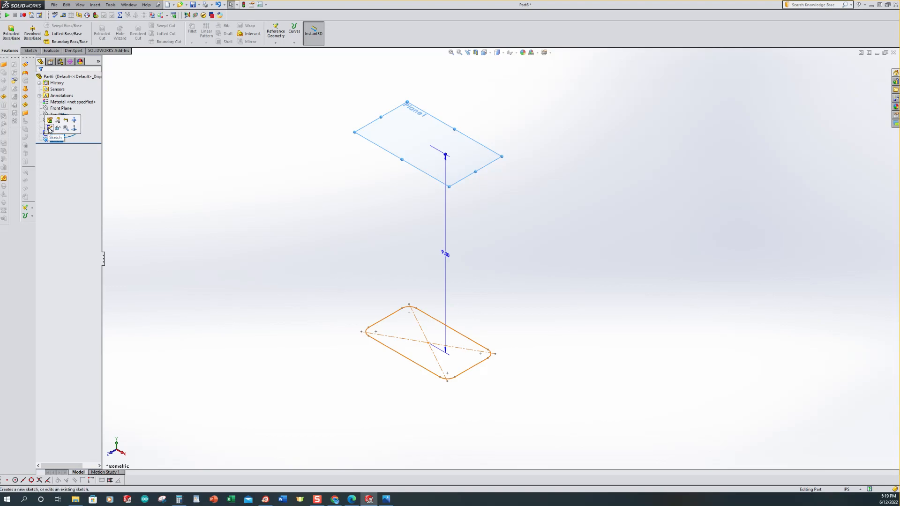
pyautogui.click(50, 130)
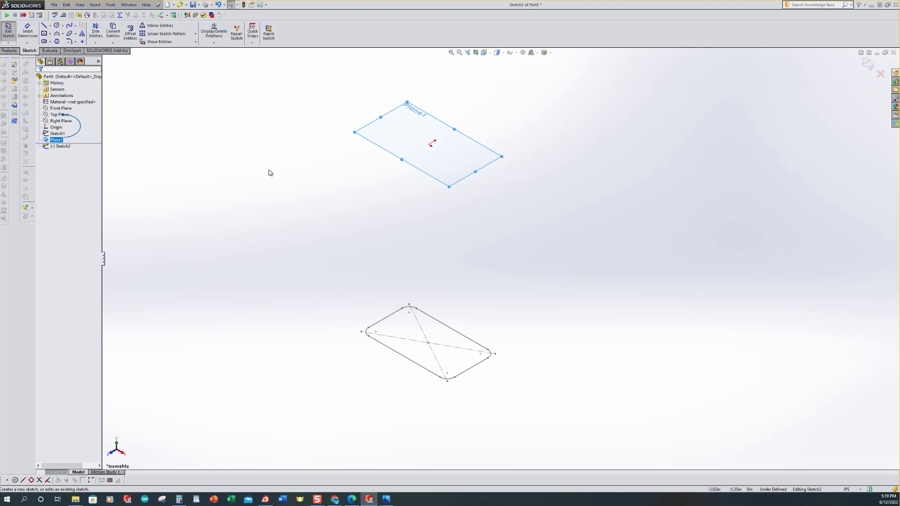
pyautogui.hotkey('ctrl', '8')
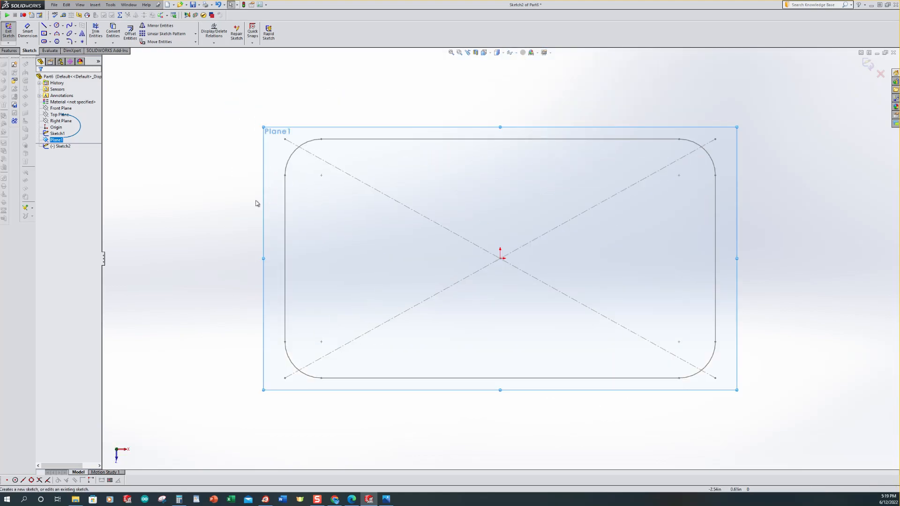
pyautogui.click(178, 149)
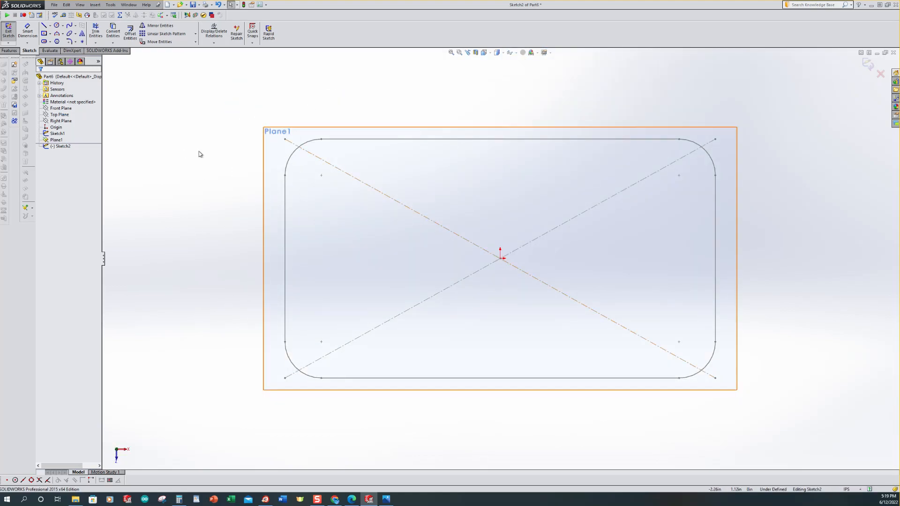
# Step: Convert Sketch1's rounded rectangle into the new sketch and exit the sketch
pyautogui.click(113, 32)
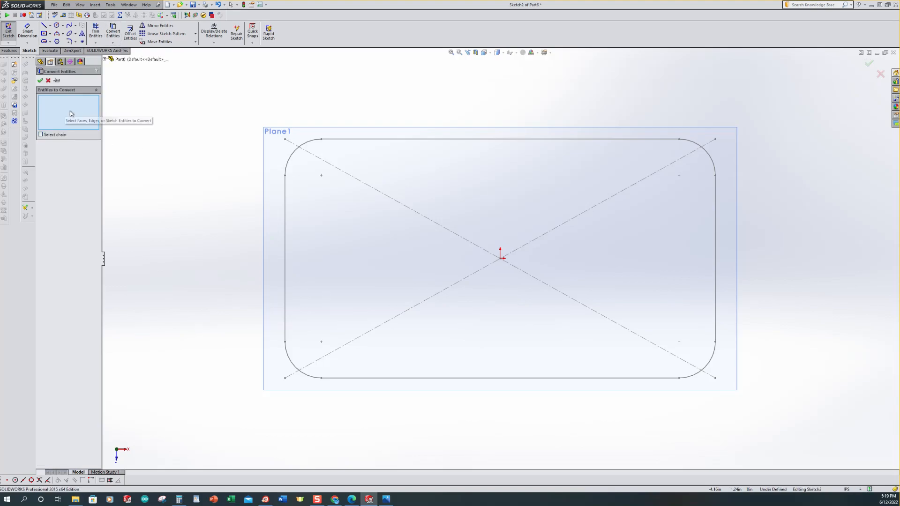
pyautogui.click(104, 59)
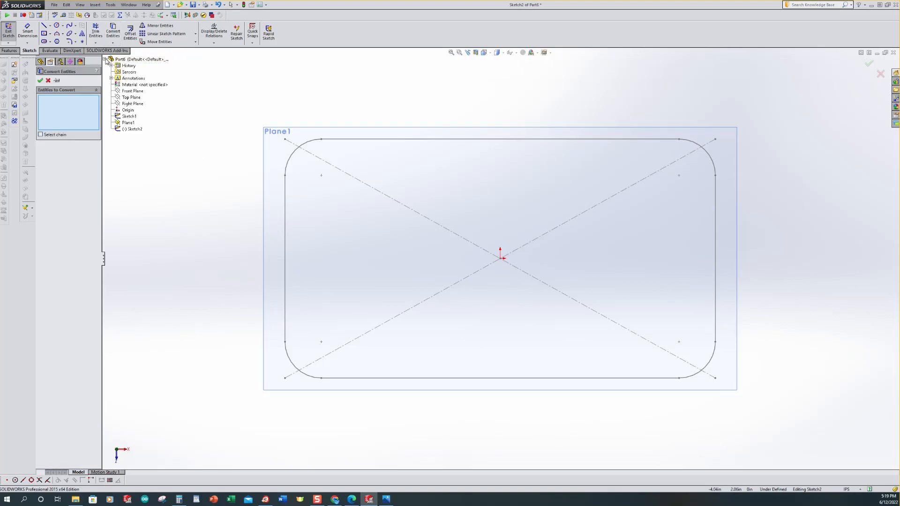
pyautogui.click(126, 117)
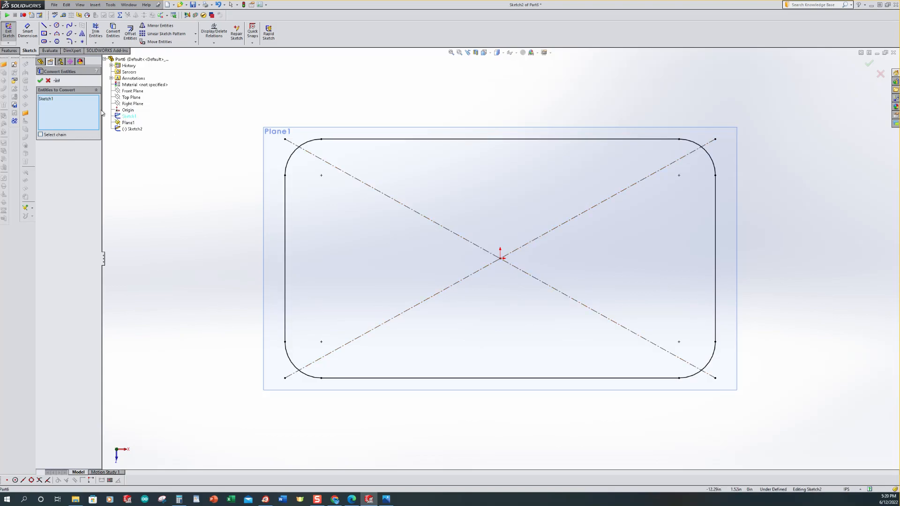
pyautogui.click(40, 80)
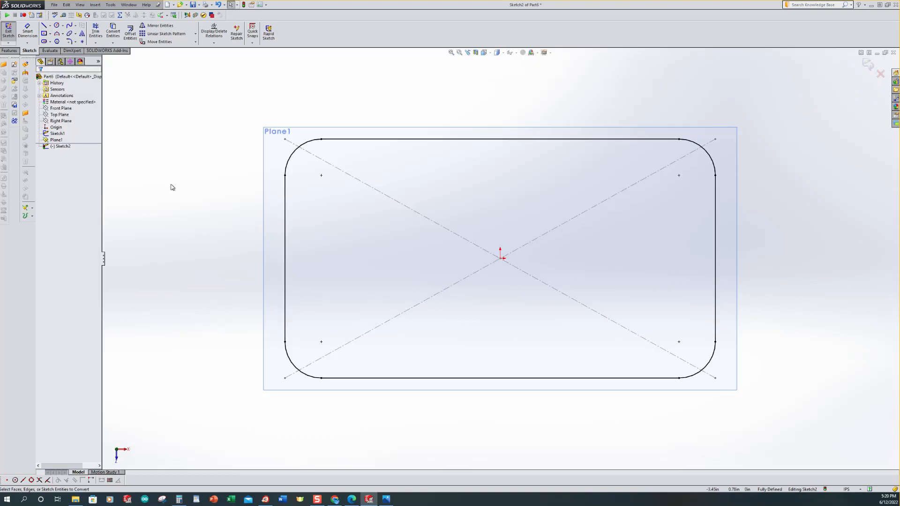
pyautogui.hotkey('ctrl', '7')
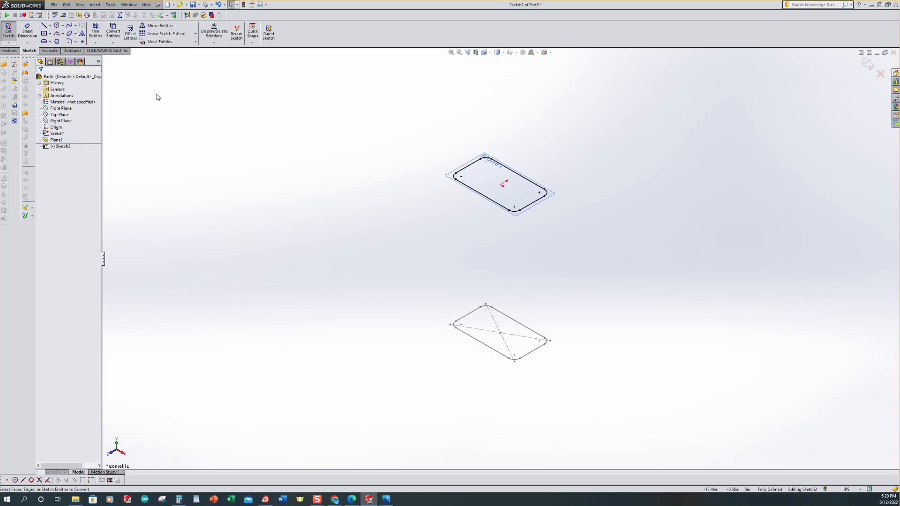
pyautogui.click(8, 33)
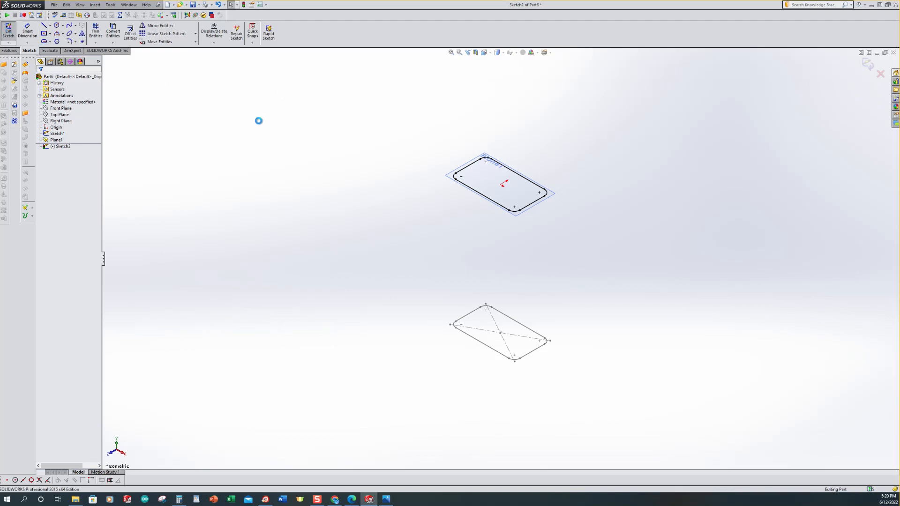
# Step: Start a new sketch on the Front Plane
pyautogui.click(47, 141)
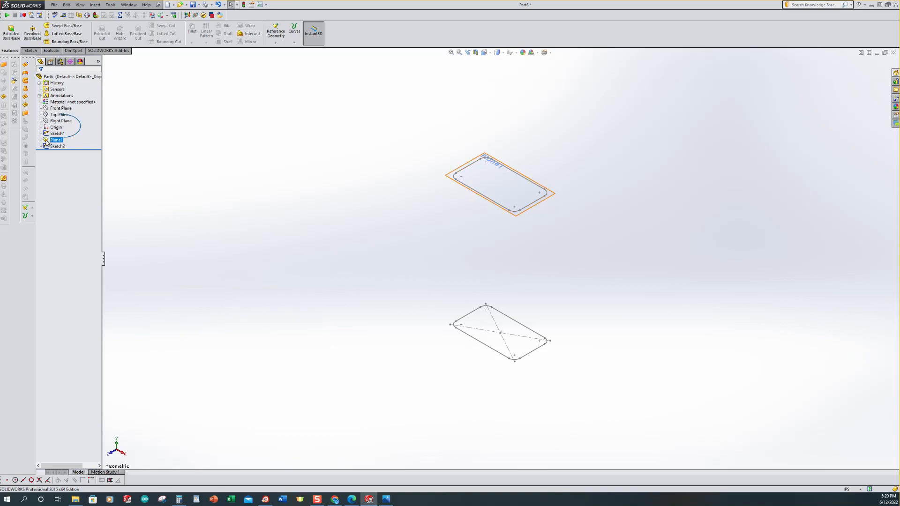
pyautogui.click(47, 142)
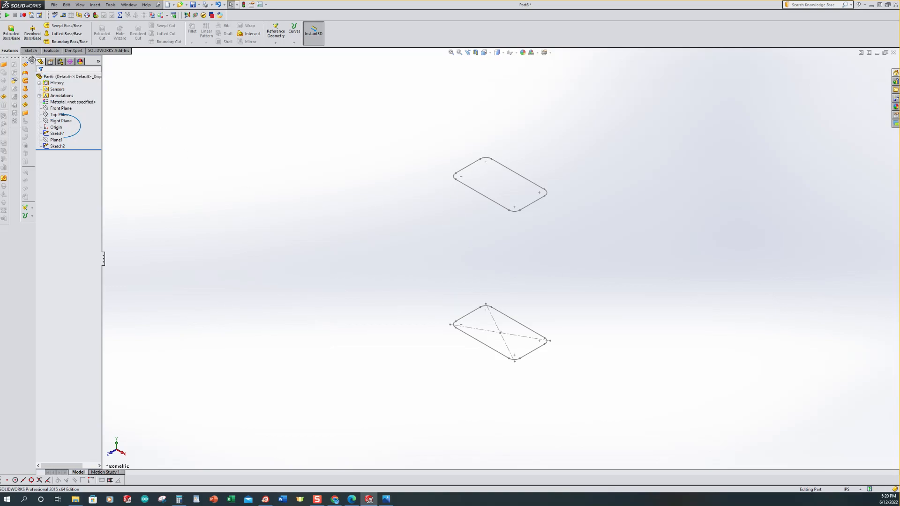
pyautogui.click(55, 110)
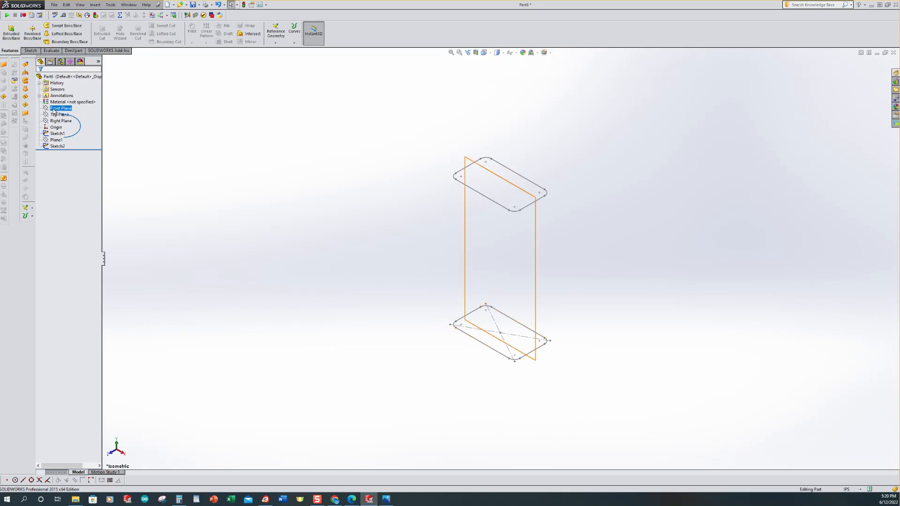
pyautogui.click(45, 109)
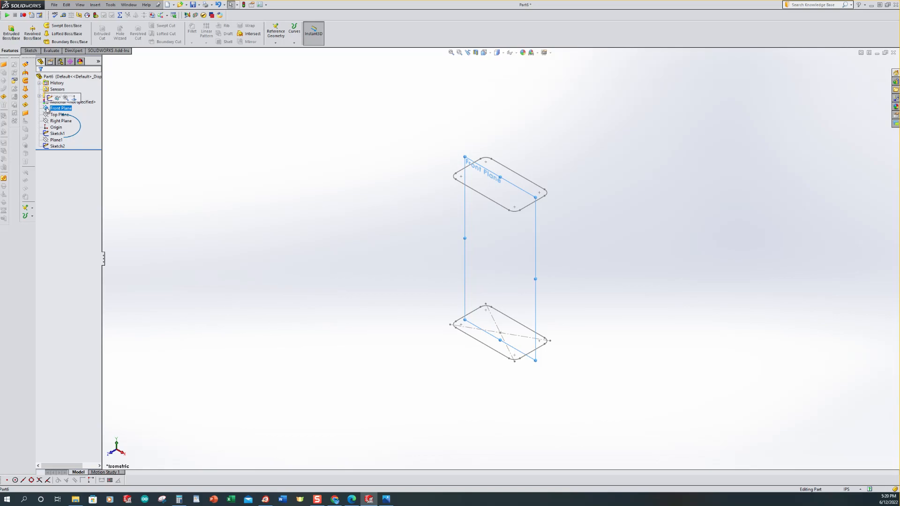
pyautogui.click(50, 100)
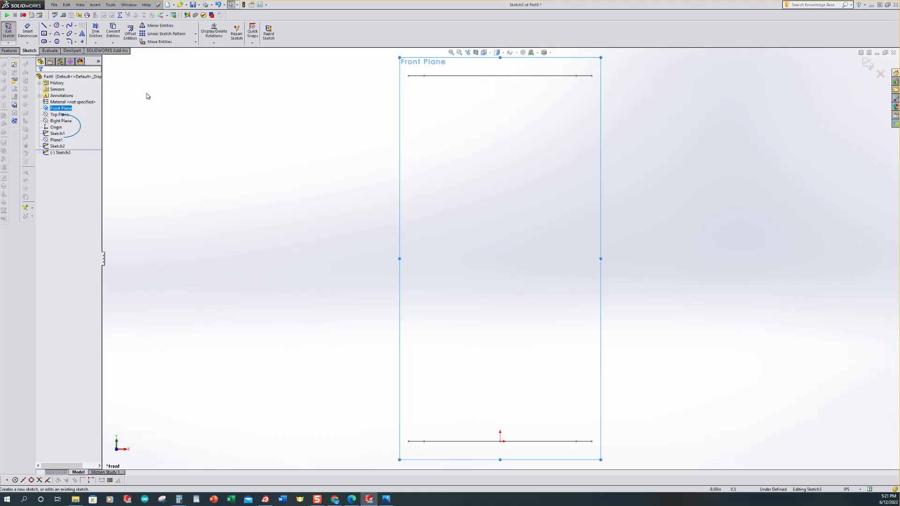
# Step: Sketch two short vertical lines, one below the upper profile and one above the lower profile
pyautogui.click(45, 27)
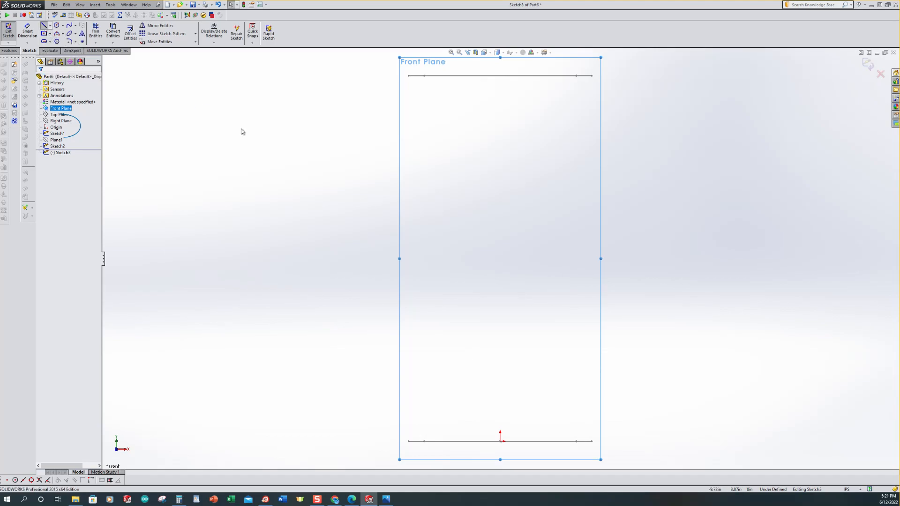
pyautogui.click(338, 75)
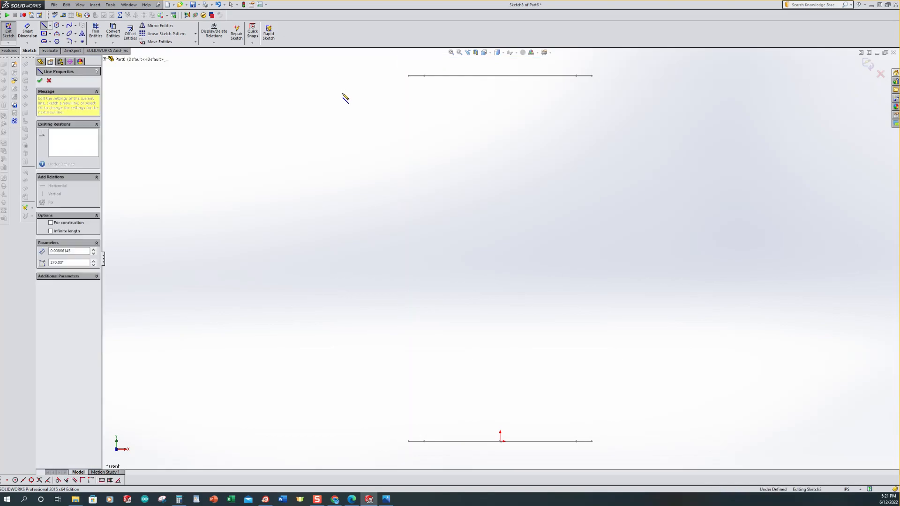
pyautogui.doubleClick(340, 137)
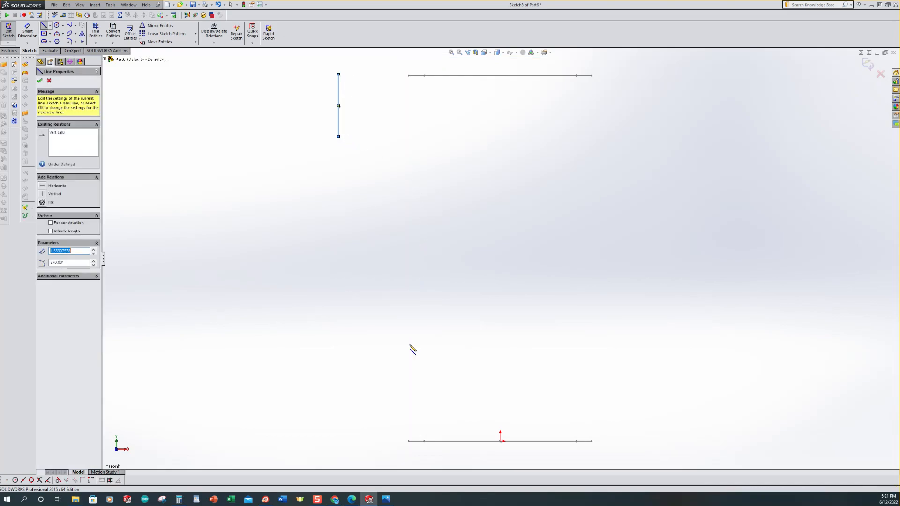
pyautogui.click(350, 439)
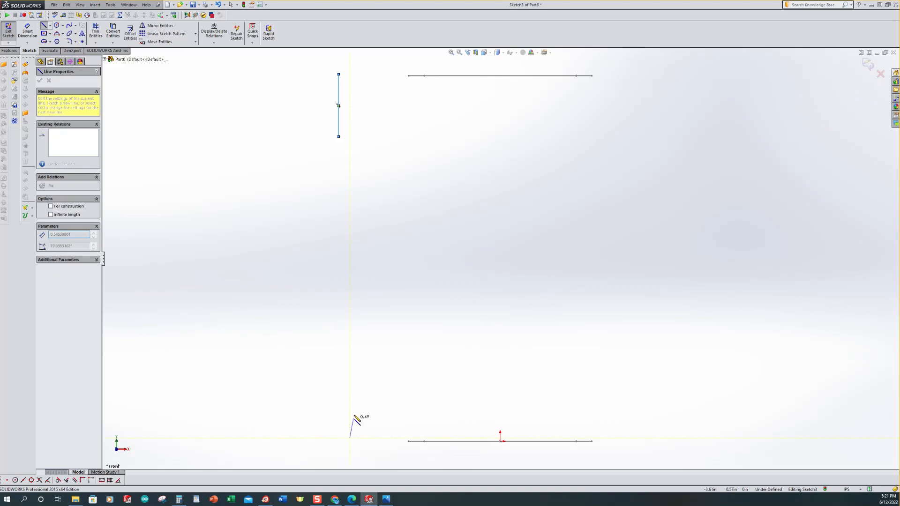
pyautogui.doubleClick(350, 377)
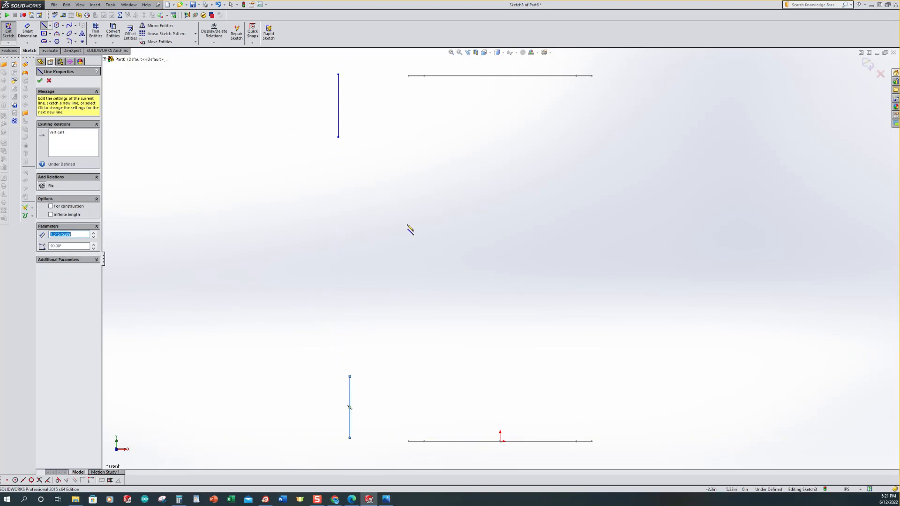
# Step: Connect the upper line's lower end to the lower line's upper end with a three-point arc bulging outward
pyautogui.click(62, 34)
pyautogui.click(71, 56)
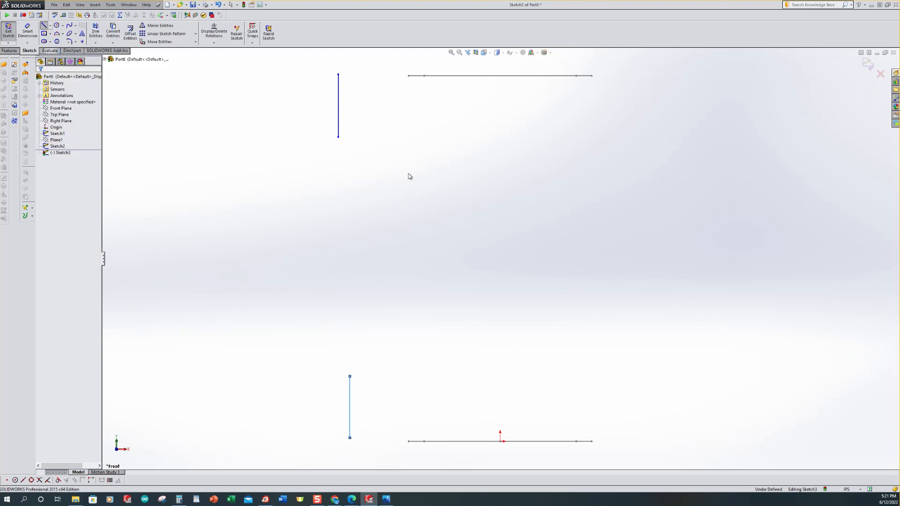
pyautogui.click(339, 137)
pyautogui.click(350, 376)
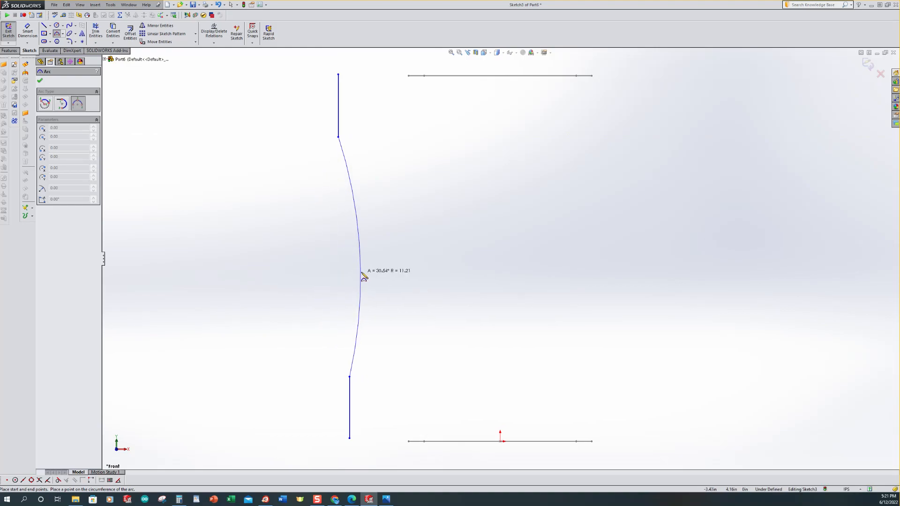
pyautogui.click(363, 275)
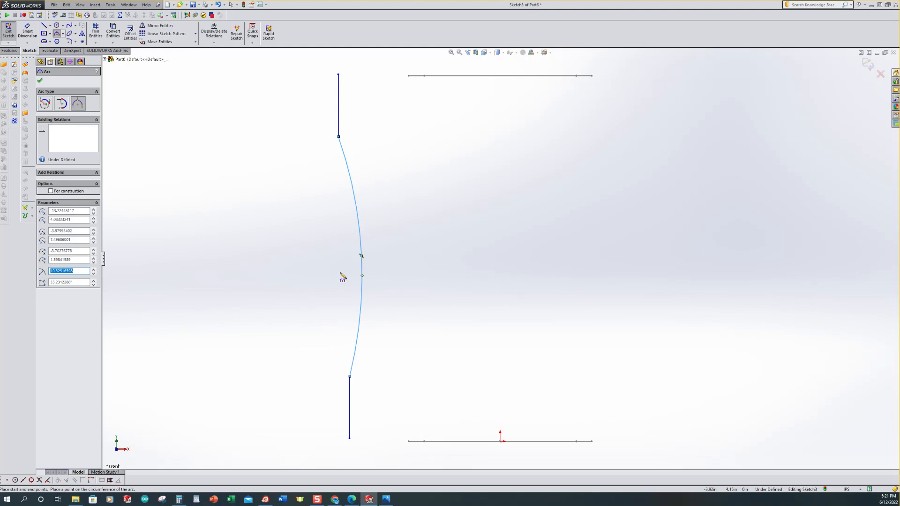
# Step: Dimension the upper vertical line's length to 1 in
pyautogui.click(29, 31)
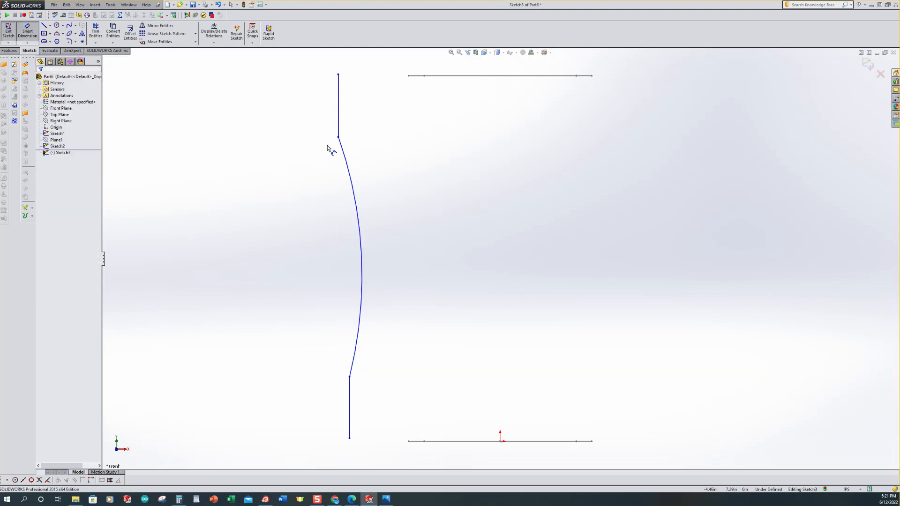
pyautogui.click(338, 111)
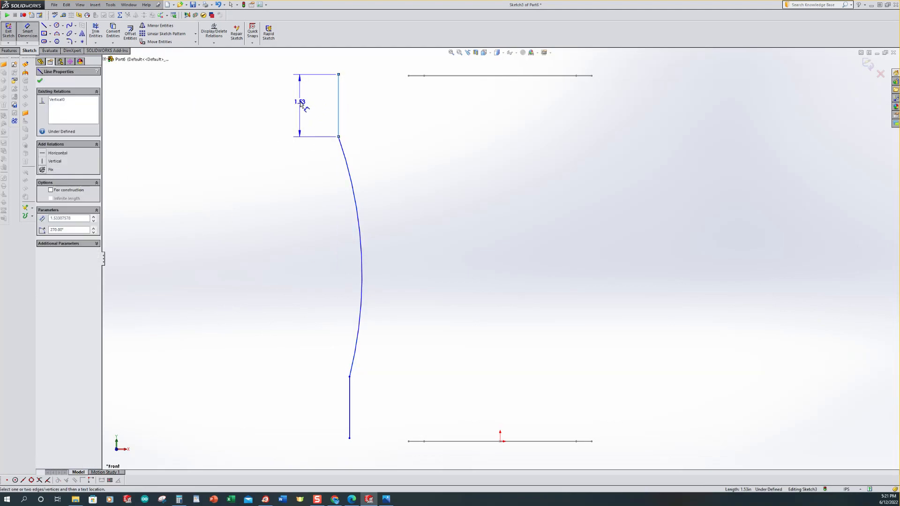
pyautogui.click(301, 106)
pyautogui.write('1')
pyautogui.press('Return')
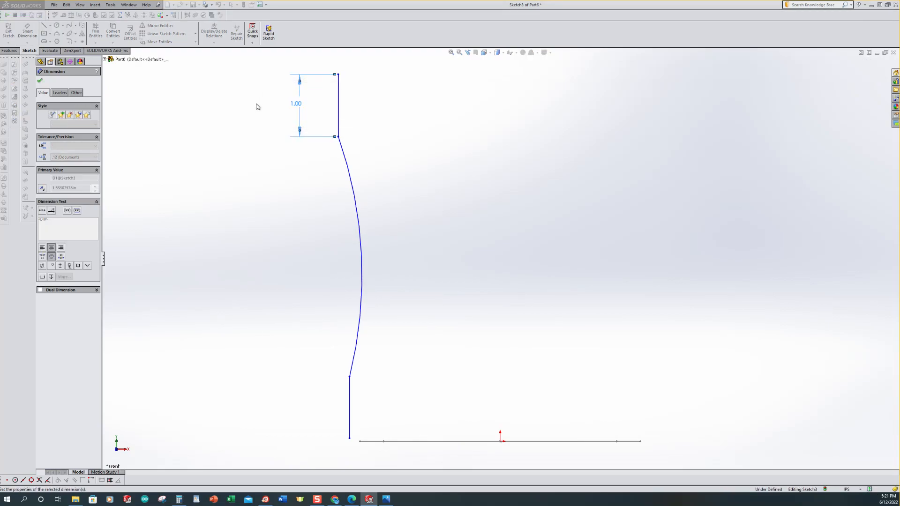
# Step: Dimension the lower vertical line's length to 2 in
pyautogui.click(349, 393)
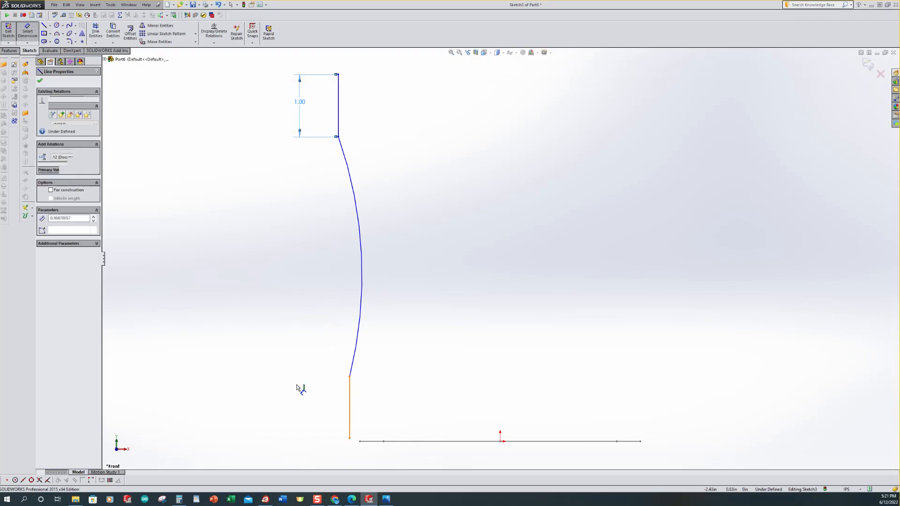
pyautogui.click(295, 384)
pyautogui.write('2')
pyautogui.press('Return')
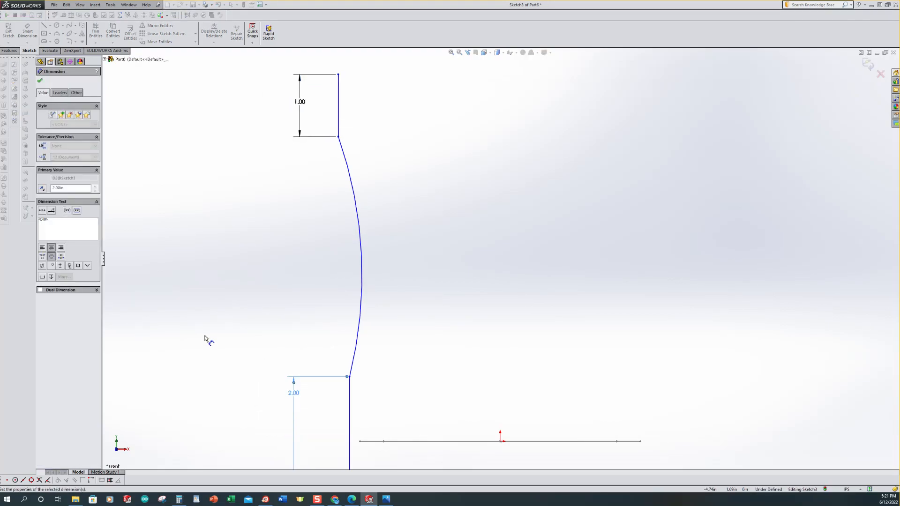
# Step: Dimension the arc's radius to 10 in
pyautogui.scroll(3, 478, 281)
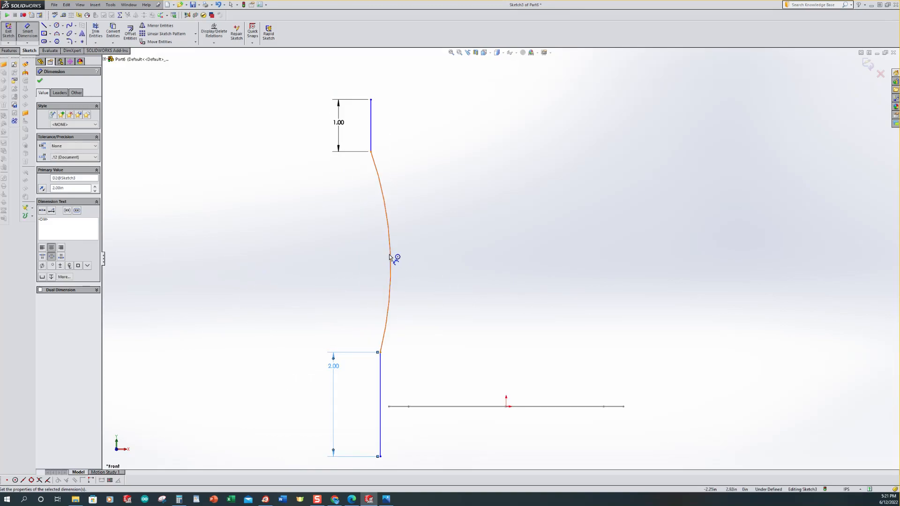
pyautogui.click(394, 259)
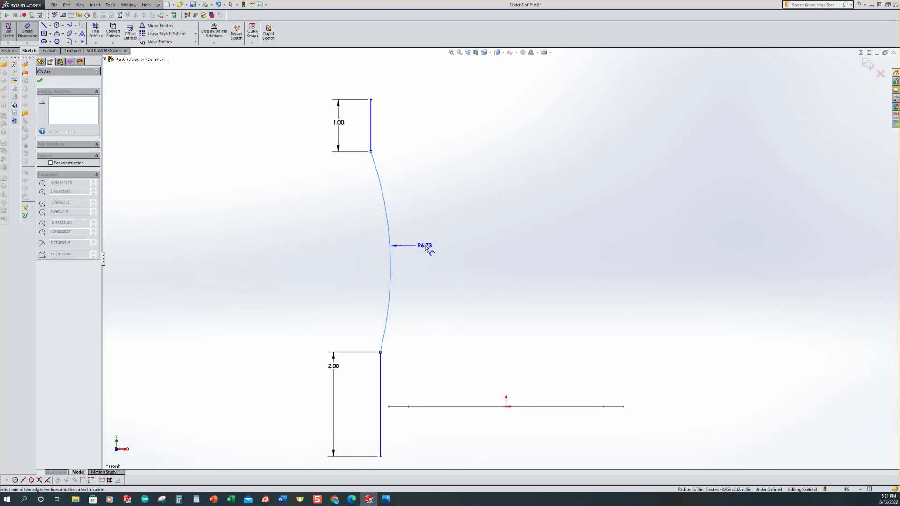
pyautogui.click(425, 248)
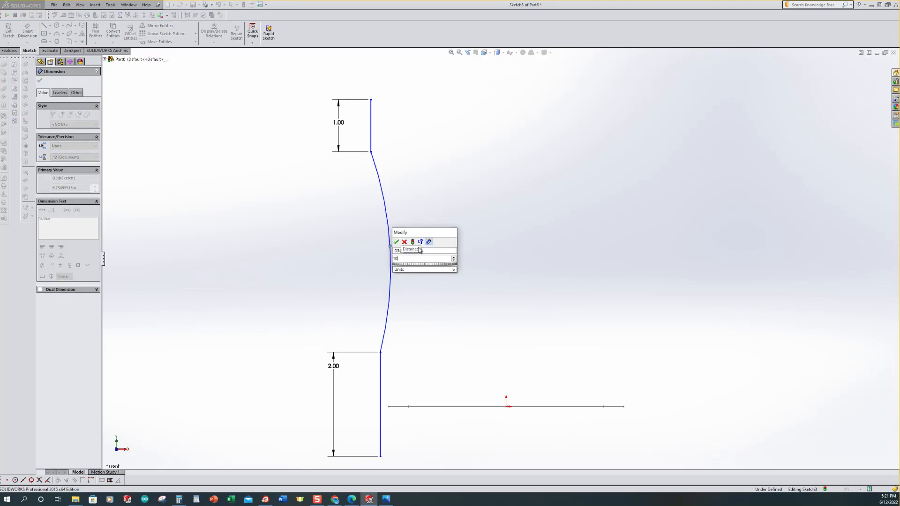
pyautogui.press('Return')
pyautogui.scroll(3, 285, 275)
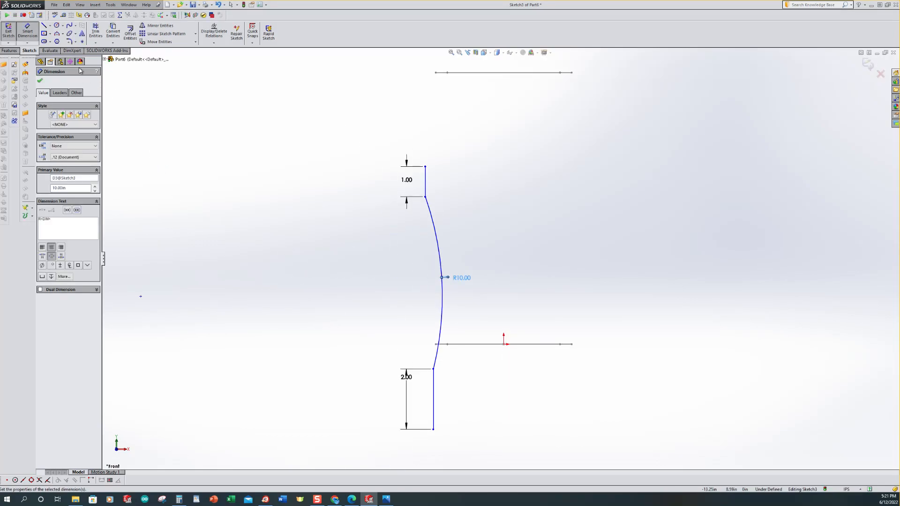
# Step: Fillet the corners between the vertical lines and the arc with a 5.0 in sketch fillet
pyautogui.click(70, 42)
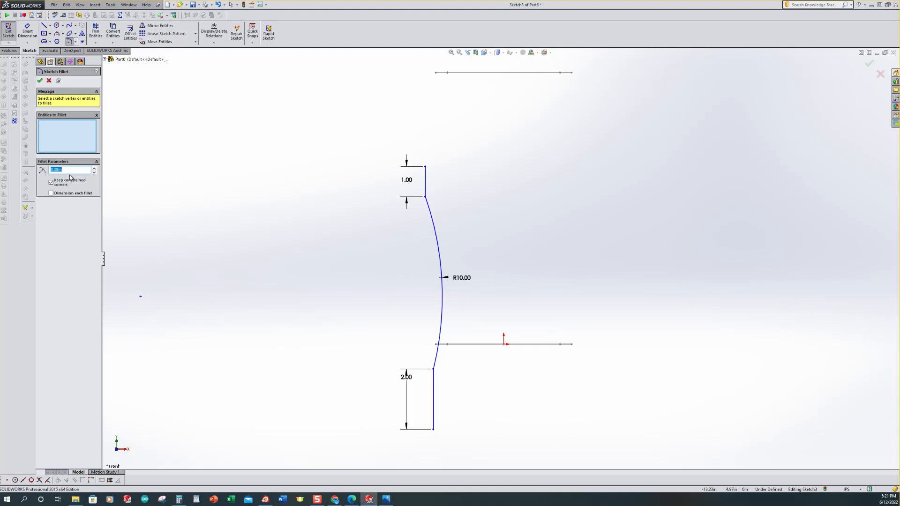
pyautogui.write('5.0')
pyautogui.click(427, 198)
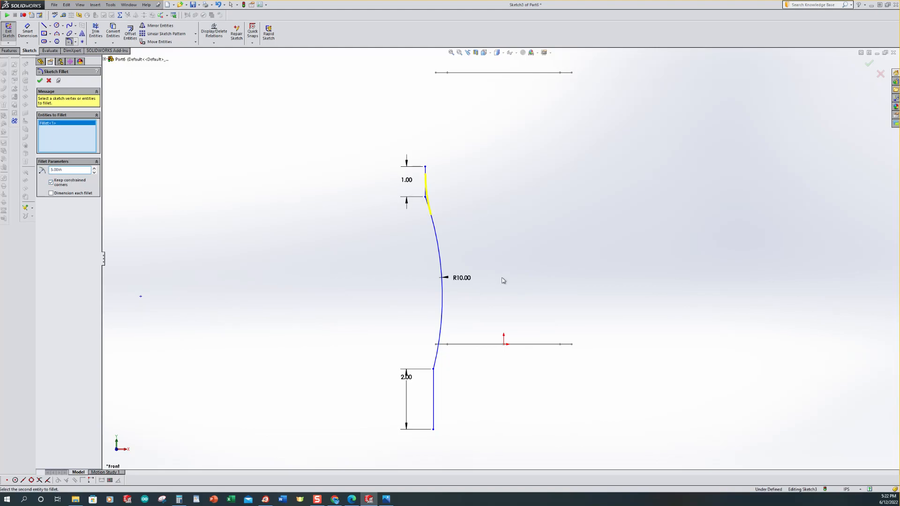
pyautogui.click(433, 370)
pyautogui.click(40, 80)
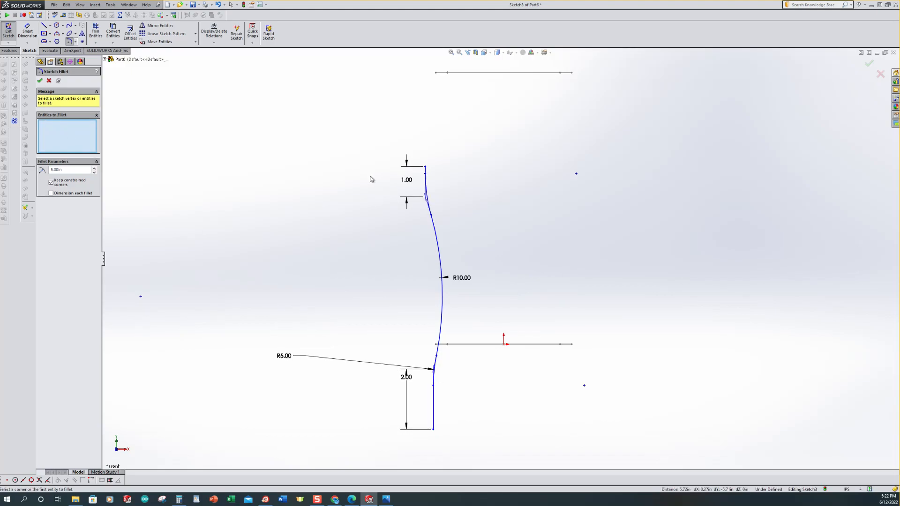
pyautogui.click(39, 81)
# Step: Add a Pierce relation between the upper line's top endpoint and the upper rounded-rectangle profile
pyautogui.moveTo(342, 210)
pyautogui.mouseDown(button='middle')
pyautogui.moveTo(311, 238)
pyautogui.moveTo(321, 263)
pyautogui.moveTo(327, 239)
pyautogui.moveTo(316, 249)
pyautogui.moveTo(538, 209)
pyautogui.moveTo(533, 219)
pyautogui.moveTo(527, 214)
pyautogui.mouseUp(button='middle')
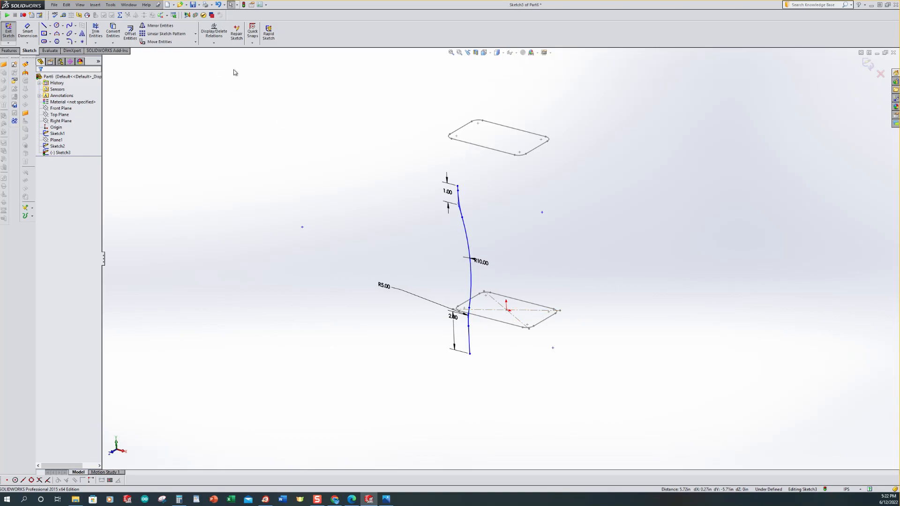
pyautogui.click(216, 45)
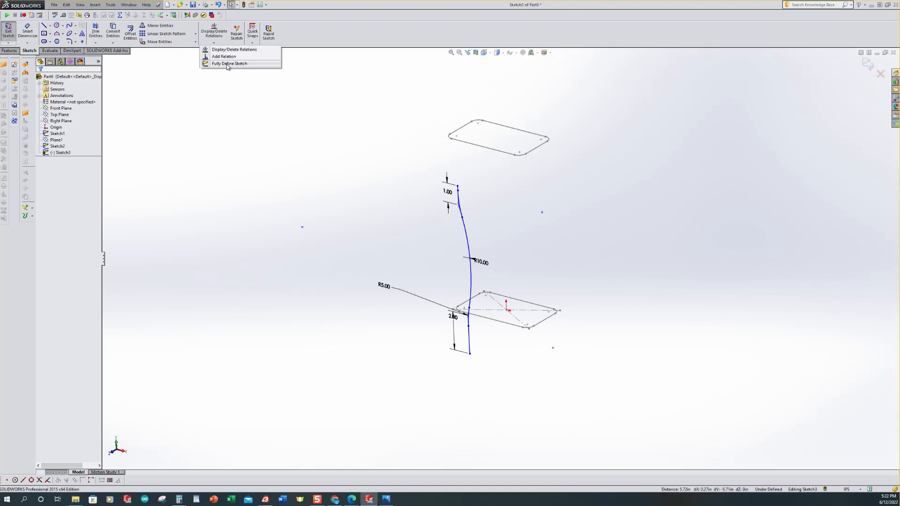
pyautogui.click(221, 57)
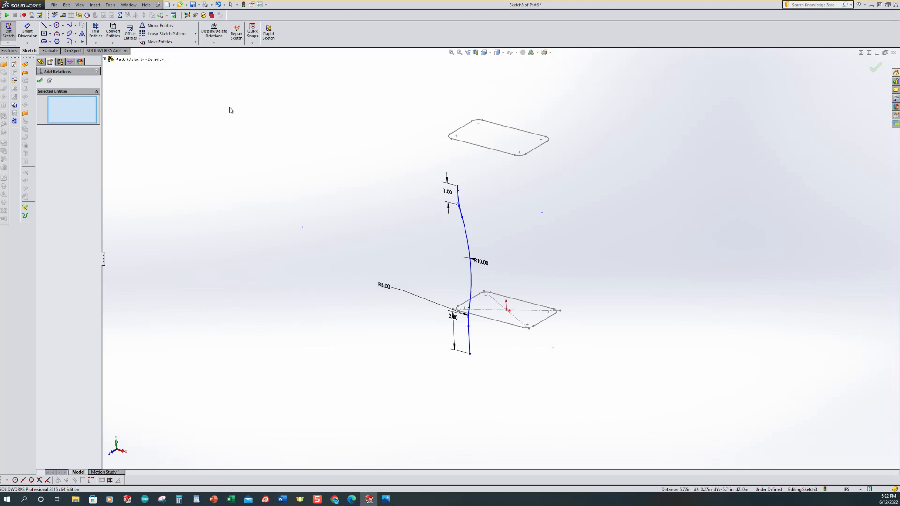
pyautogui.scroll(-3, 475, 195)
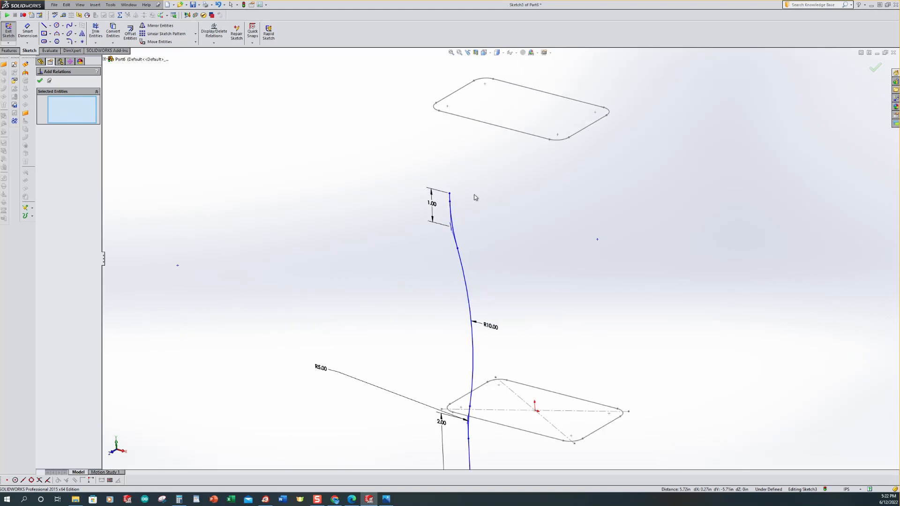
pyautogui.click(450, 193)
pyautogui.click(466, 86)
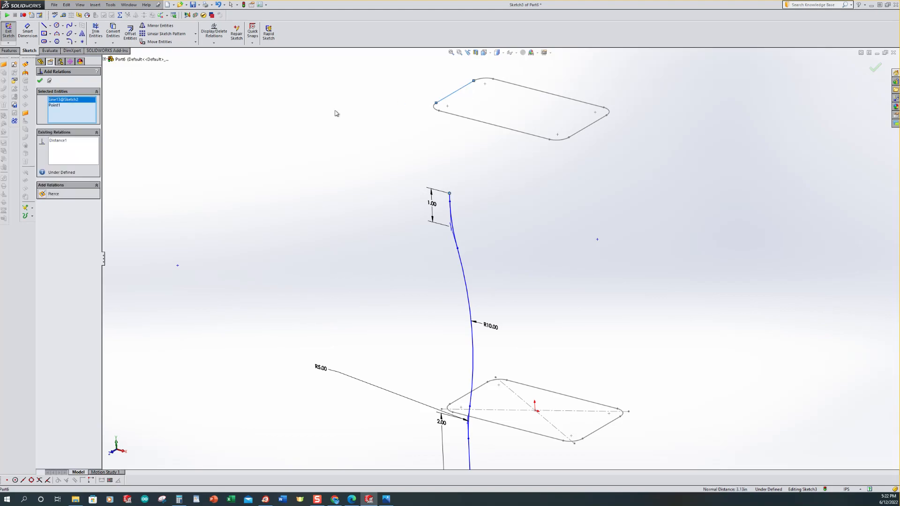
pyautogui.click(42, 194)
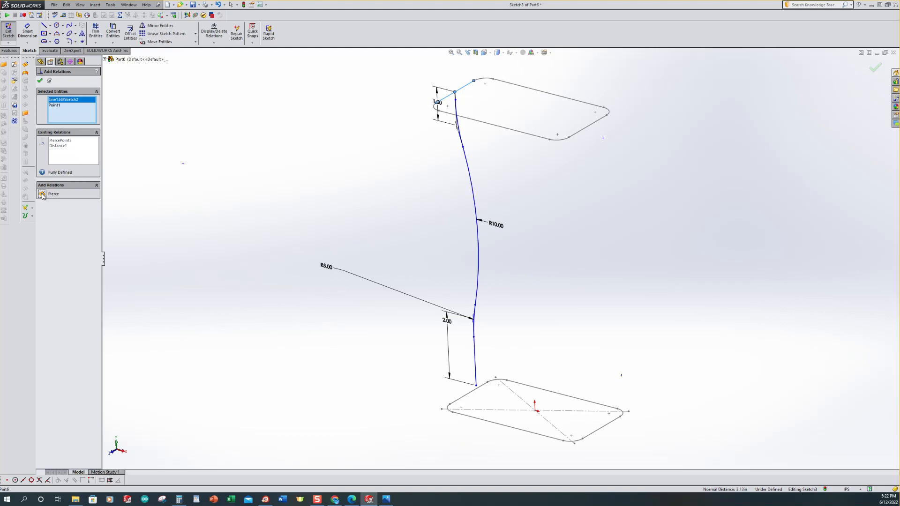
# Step: Add a Pierce relation between the lower line's bottom endpoint and the lower rounded-rectangle profile
pyautogui.scroll(2, 497, 335)
pyautogui.scroll(-5, 505, 354)
pyautogui.scroll(-2, 505, 354)
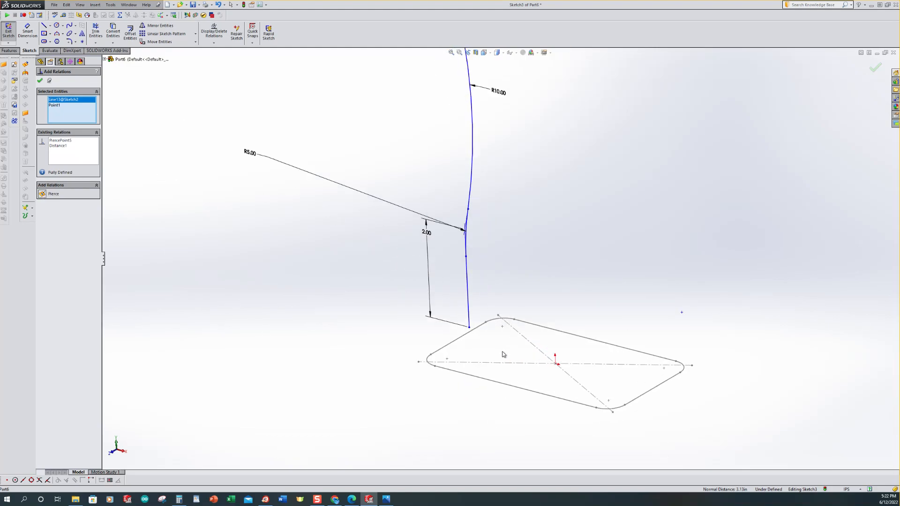
pyautogui.scroll(-2, 500, 352)
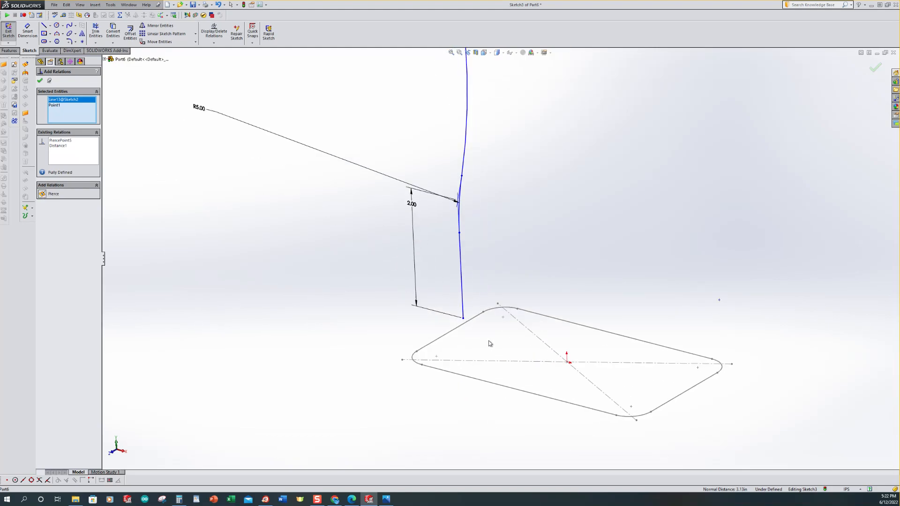
pyautogui.click(463, 320)
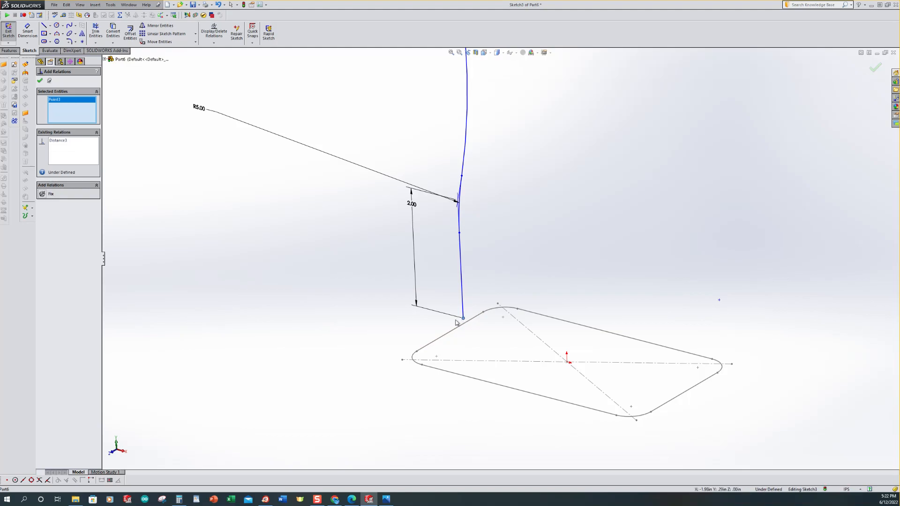
pyautogui.click(446, 334)
pyautogui.click(42, 194)
pyautogui.press('f')
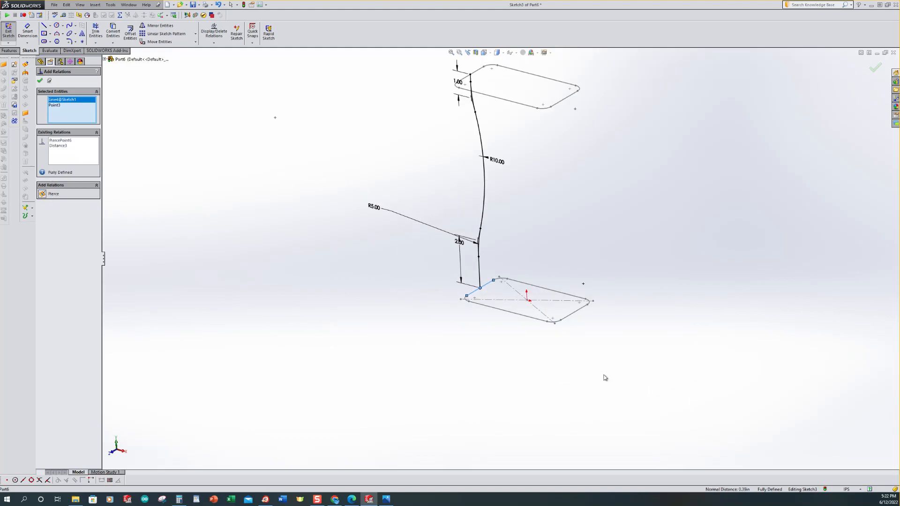
pyautogui.click(39, 80)
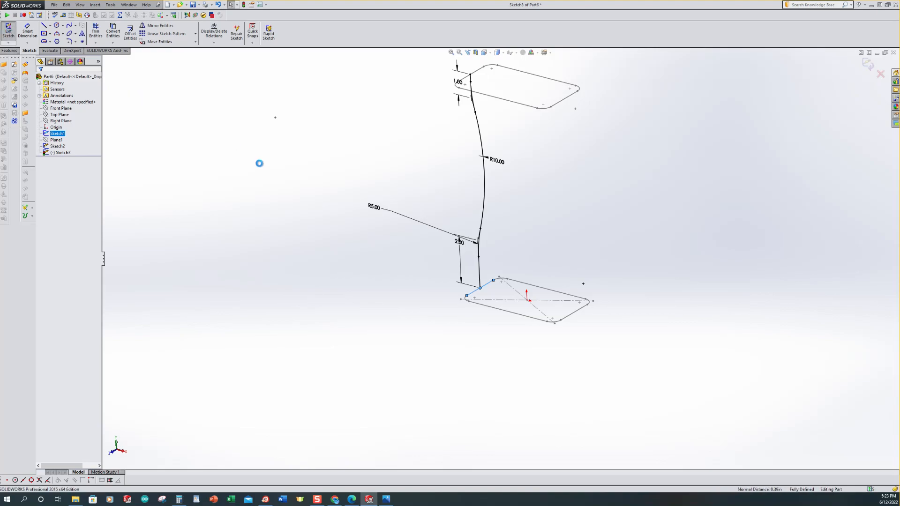
# Step: Exit the guide-curve sketch and start a new sketch on the Front Plane
pyautogui.click(306, 186)
pyautogui.hotkey('ctrl', '7')
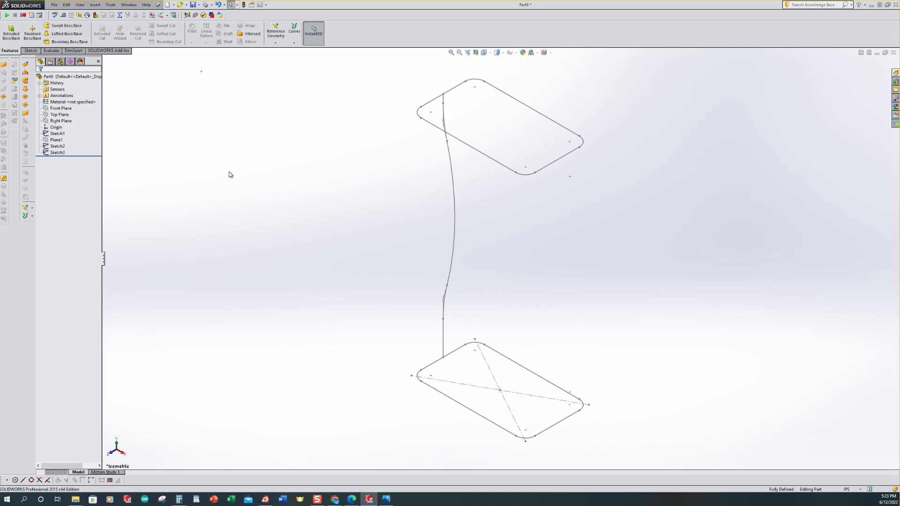
pyautogui.click(52, 108)
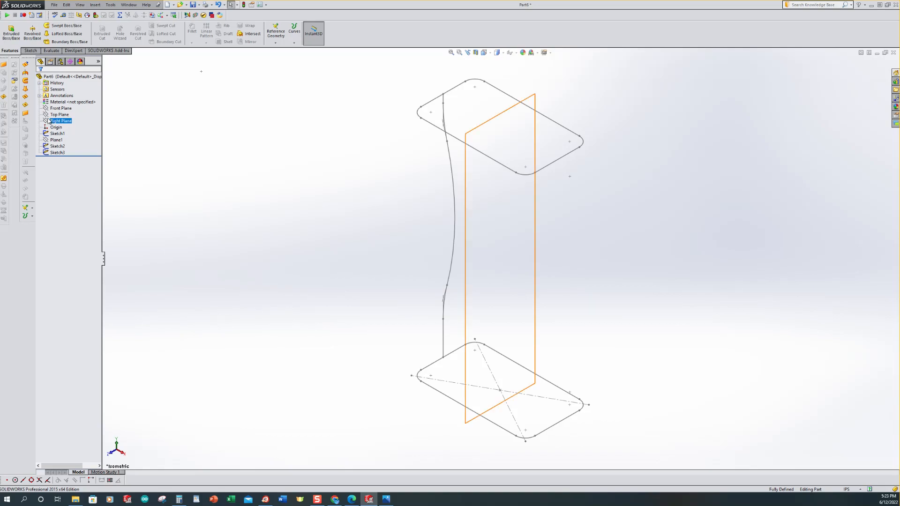
pyautogui.click(47, 108)
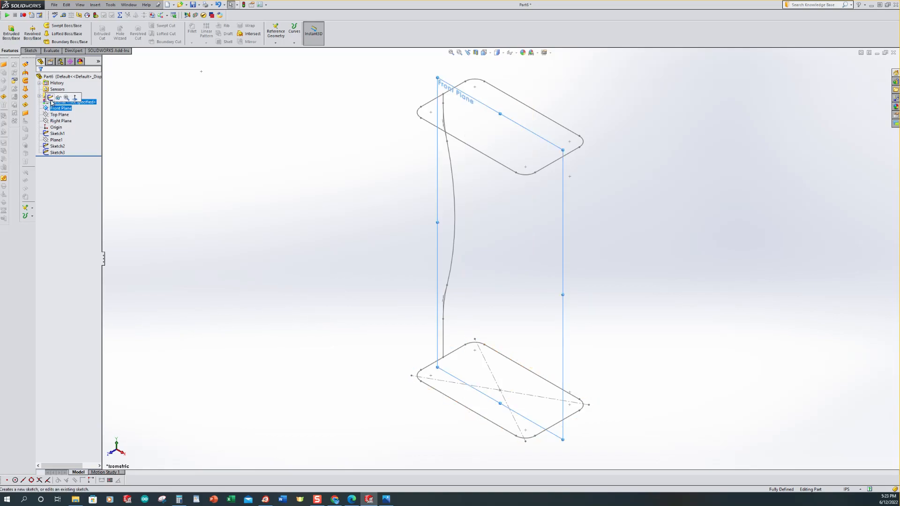
pyautogui.click(51, 98)
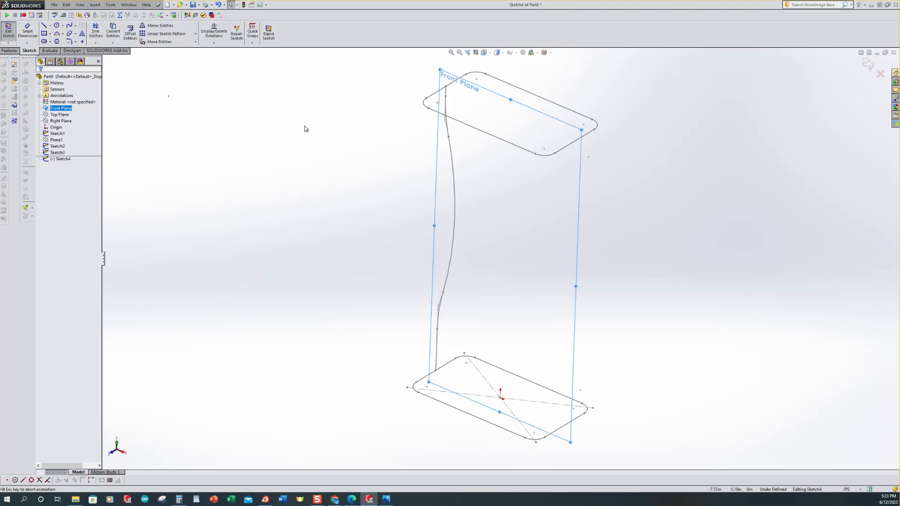
# Step: Draw a vertical centerline from the origin up to the upper profile's edge
pyautogui.scroll(3, 674, 309)
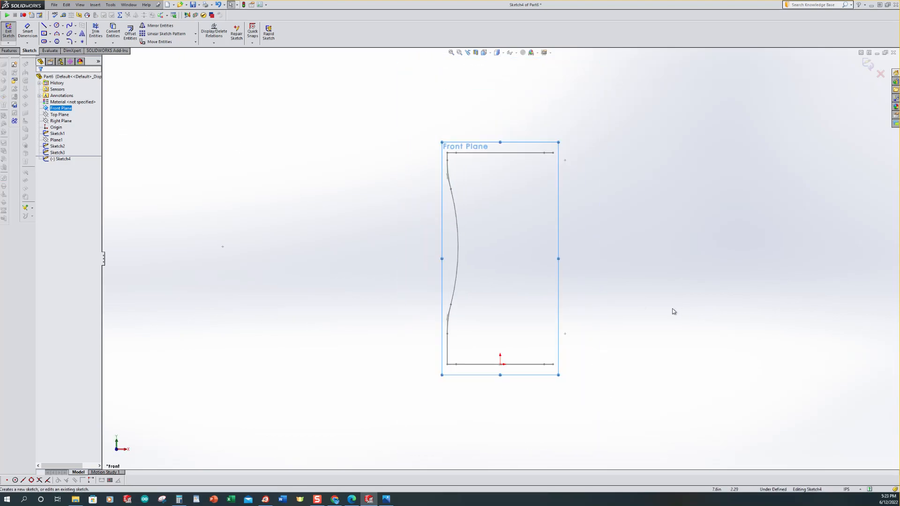
pyautogui.scroll(-2, 674, 309)
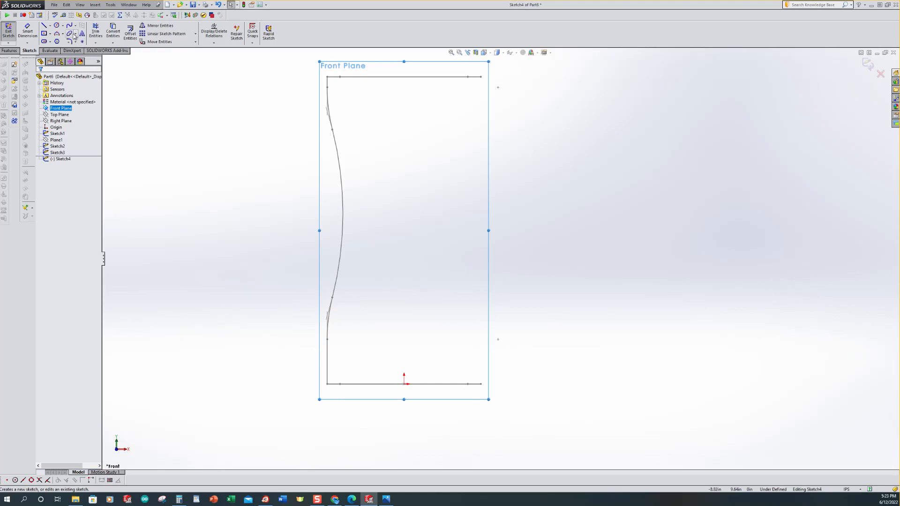
pyautogui.click(50, 26)
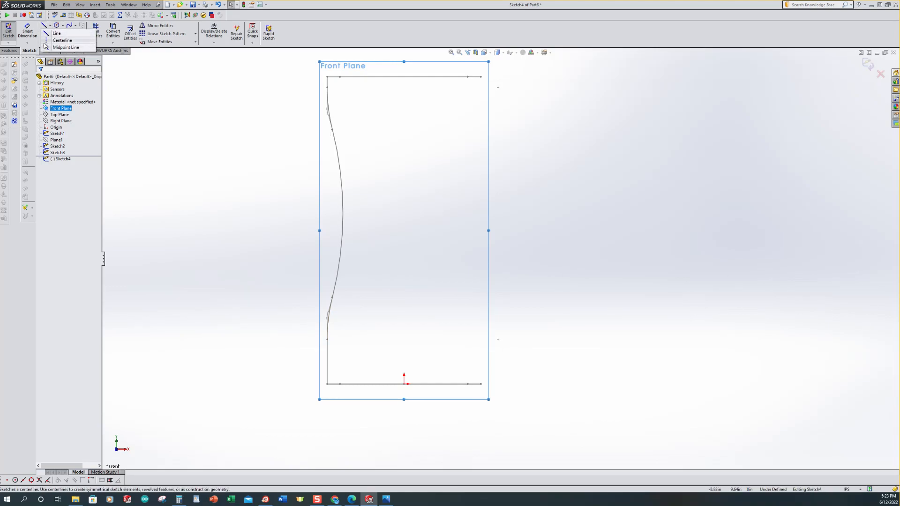
pyautogui.click(50, 45)
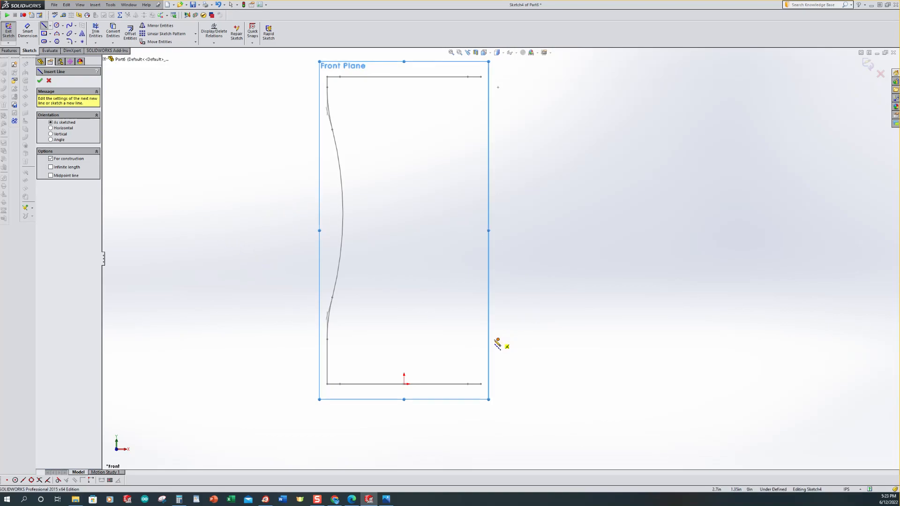
pyautogui.click(404, 384)
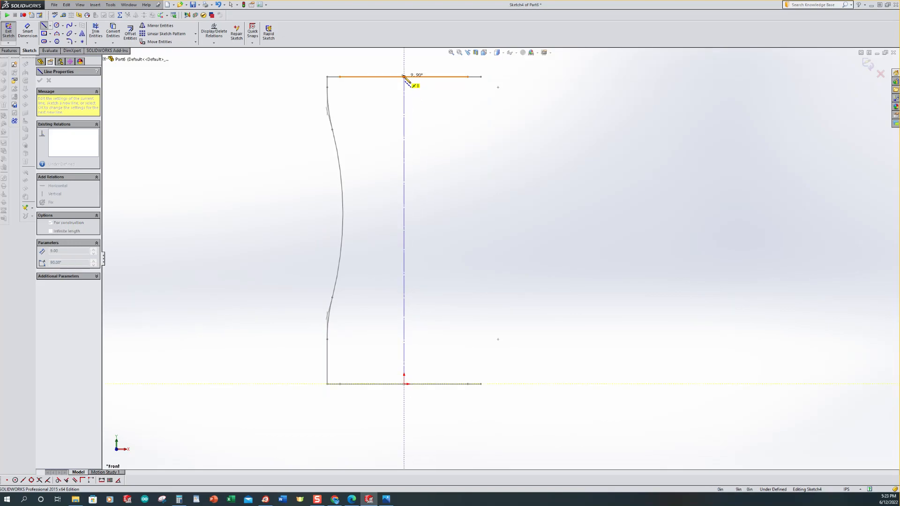
pyautogui.doubleClick(404, 76)
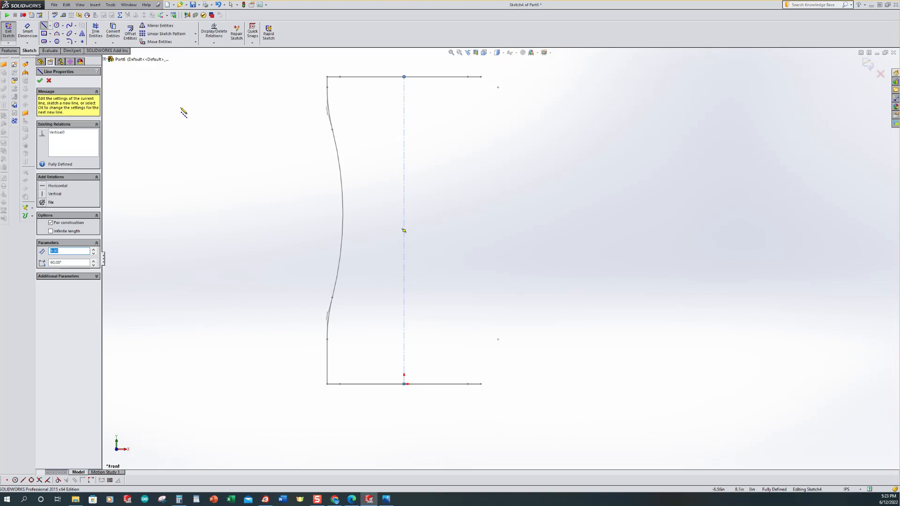
pyautogui.press('Escape')
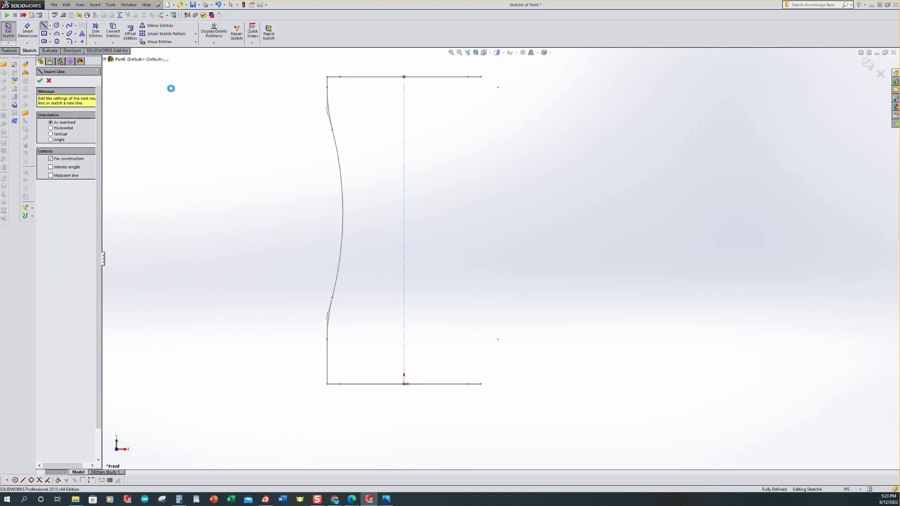
# Step: Convert the side guide-curve line and arcs from Sketch3 into the current sketch
pyautogui.click(116, 32)
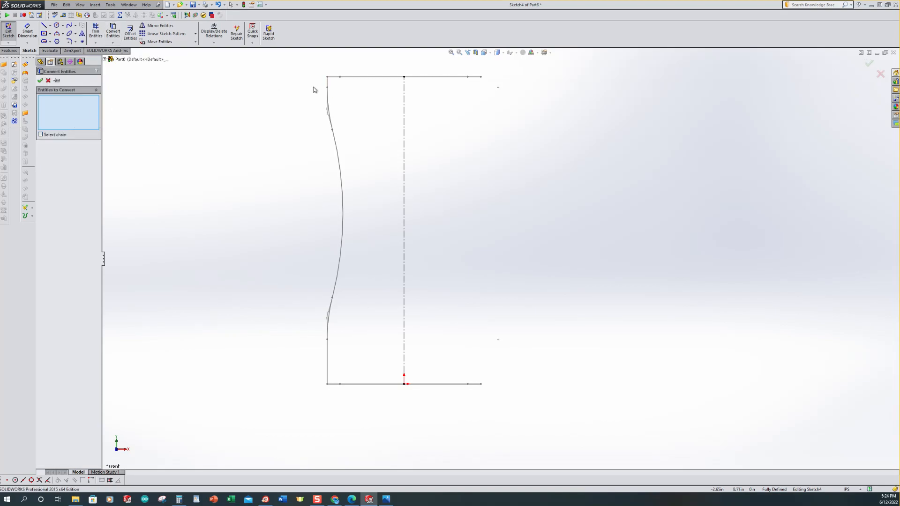
pyautogui.scroll(-3, 341, 91)
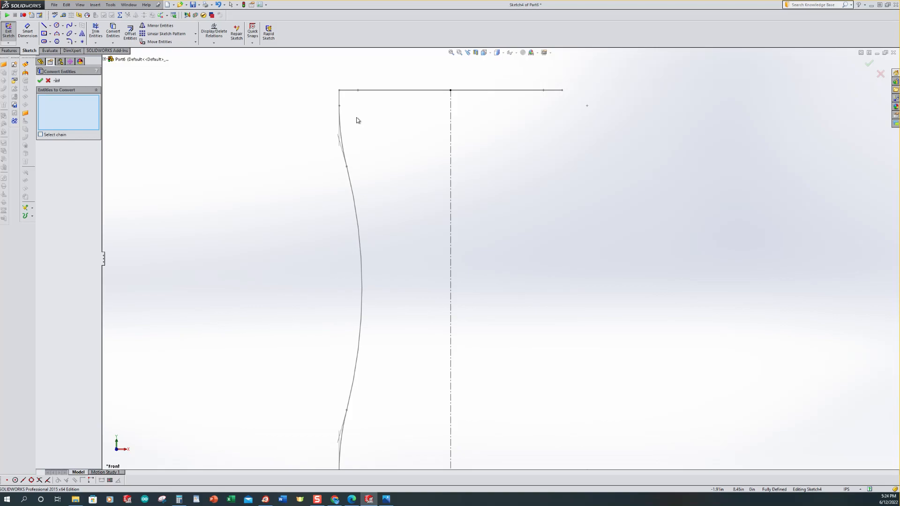
pyautogui.click(340, 96)
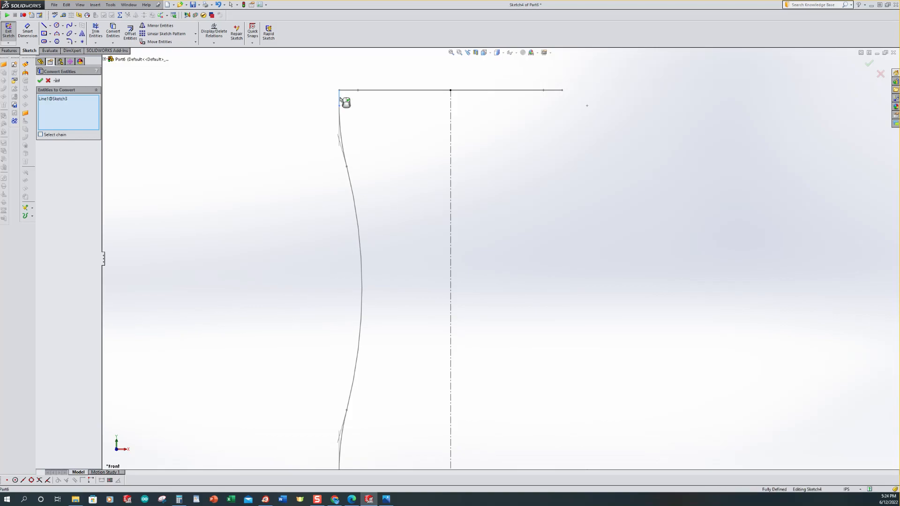
pyautogui.click(345, 139)
pyautogui.click(358, 213)
pyautogui.scroll(3, 262, 180)
pyautogui.scroll(-4, 435, 381)
pyautogui.click(401, 322)
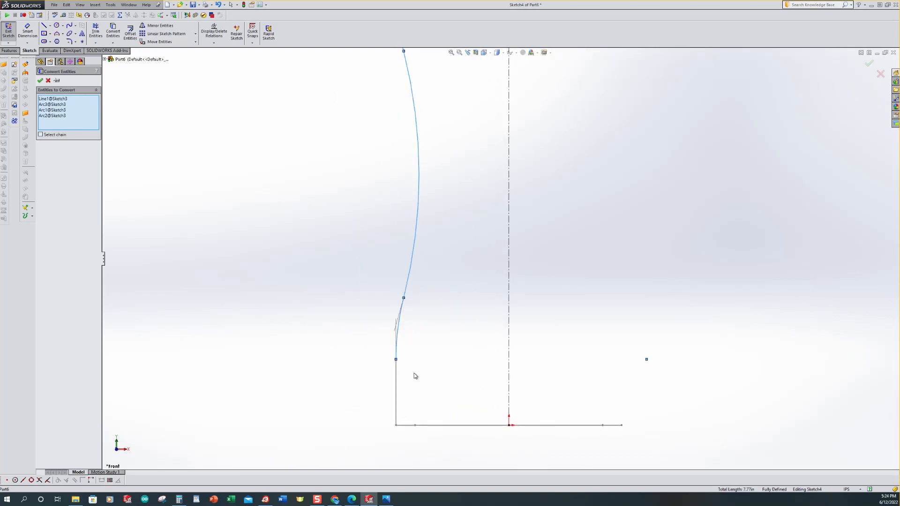
pyautogui.click(397, 382)
pyautogui.press('z')
pyautogui.scroll(2, 226, 329)
pyautogui.scroll(1, 643, 255)
pyautogui.scroll(-1, 657, 254)
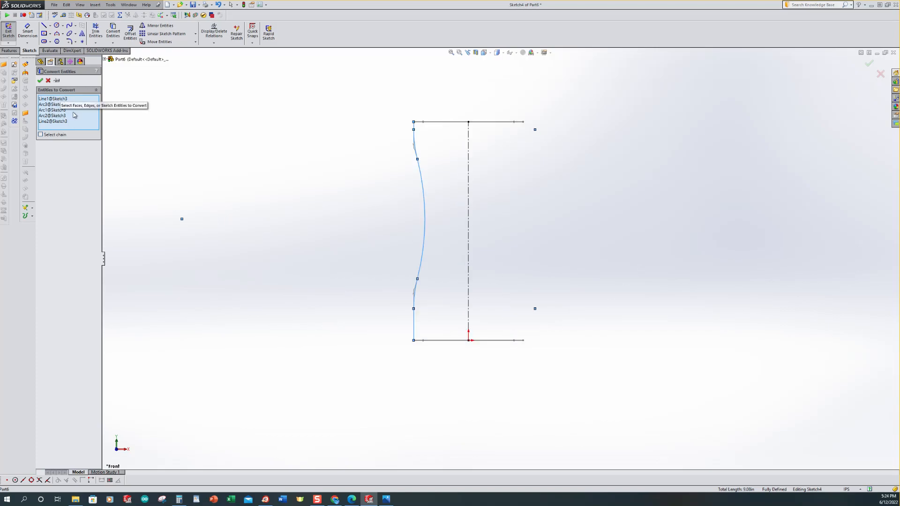
pyautogui.click(41, 81)
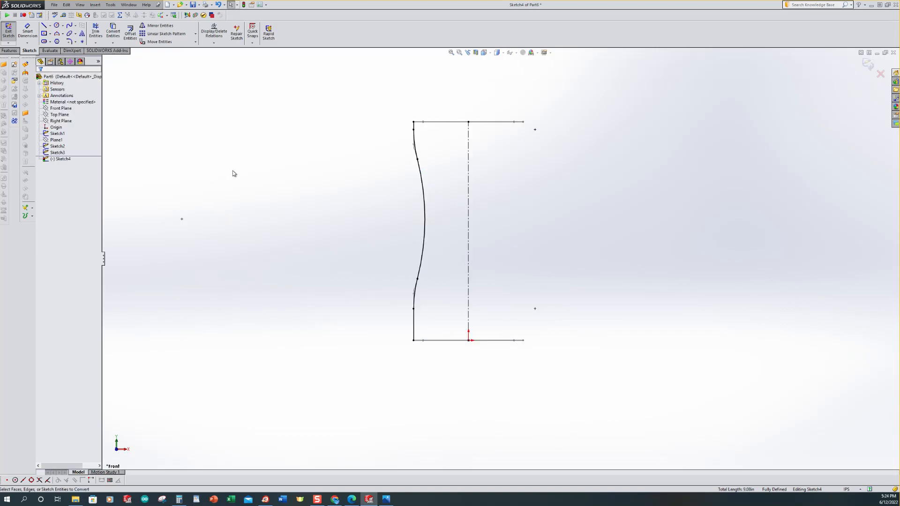
# Step: Mirror the converted side curve about the vertical centerline to the opposite side
pyautogui.scroll(-1, 577, 252)
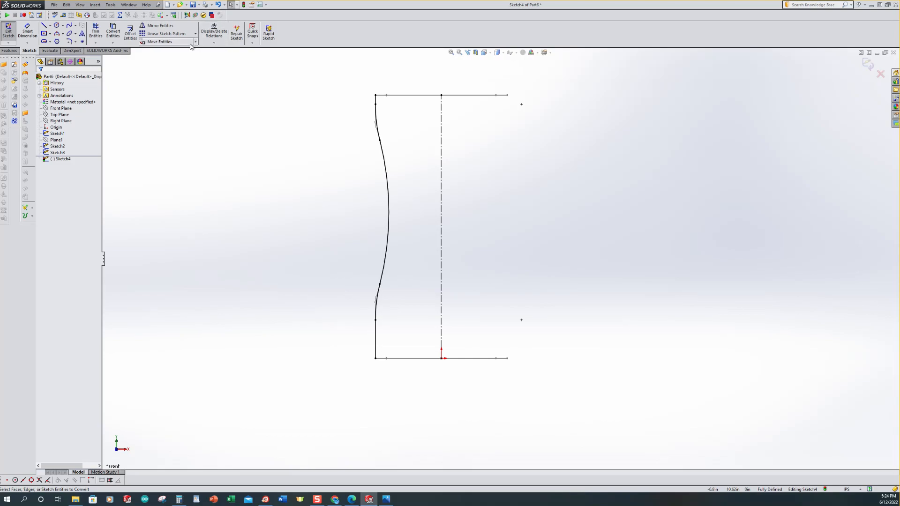
pyautogui.click(160, 26)
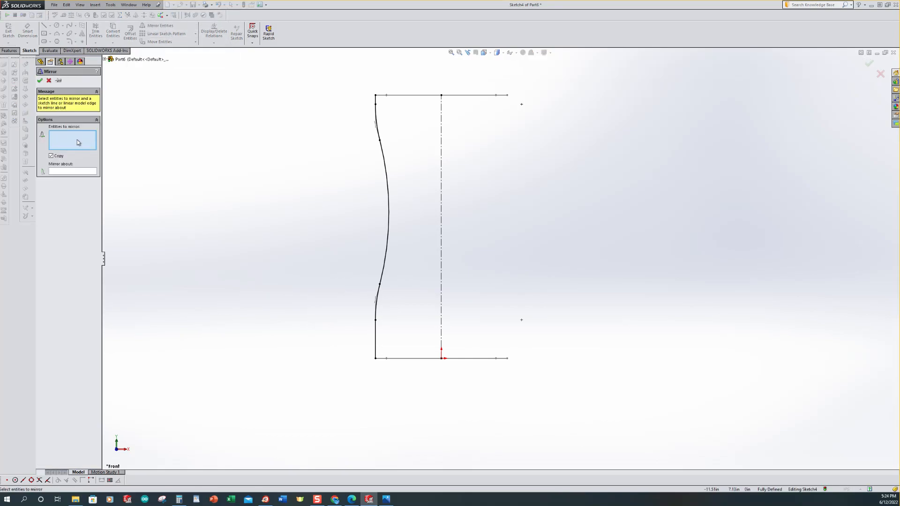
pyautogui.moveTo(325, 72)
pyautogui.mouseDown()
pyautogui.moveTo(383, 95)
pyautogui.moveTo(416, 183)
pyautogui.moveTo(417, 378)
pyautogui.mouseUp()
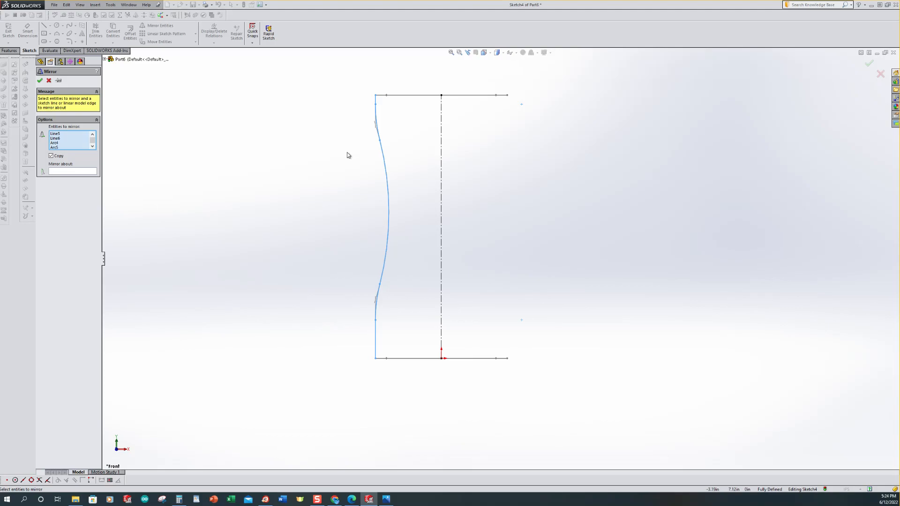
pyautogui.click(66, 172)
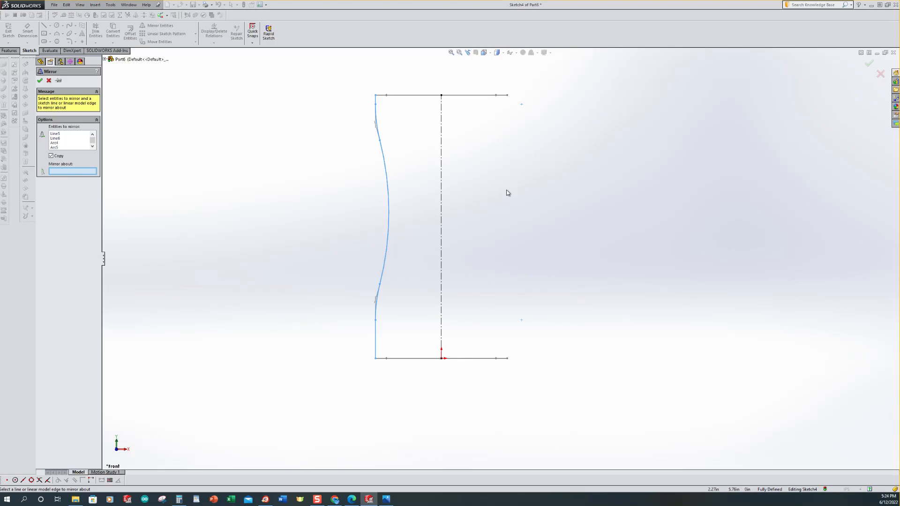
pyautogui.click(442, 171)
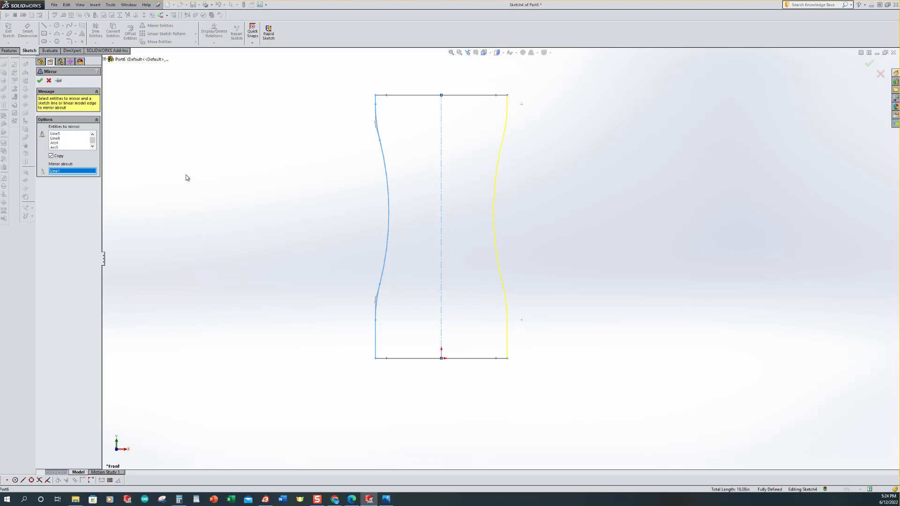
pyautogui.click(40, 80)
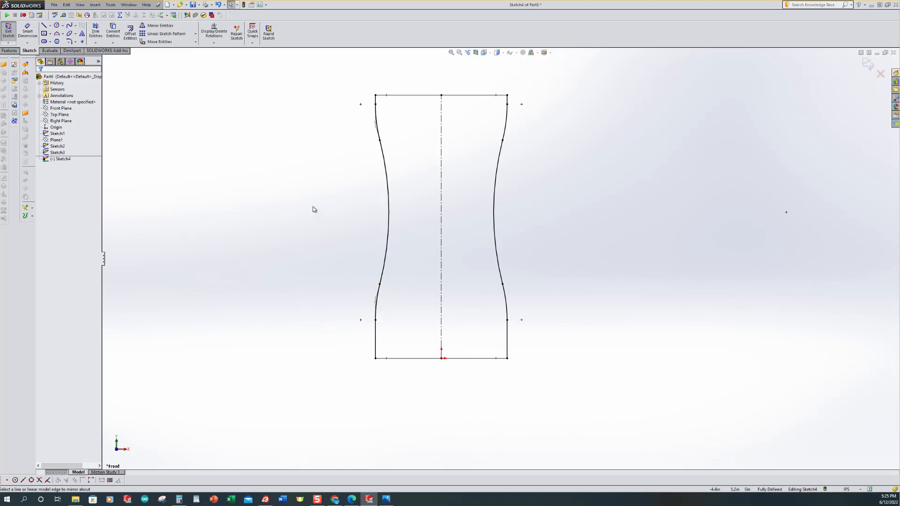
# Step: Set the left-side converted curve entities to construction geometry and exit the sketch
pyautogui.moveTo(334, 69)
pyautogui.mouseDown()
pyautogui.moveTo(411, 262)
pyautogui.moveTo(419, 389)
pyautogui.mouseUp()
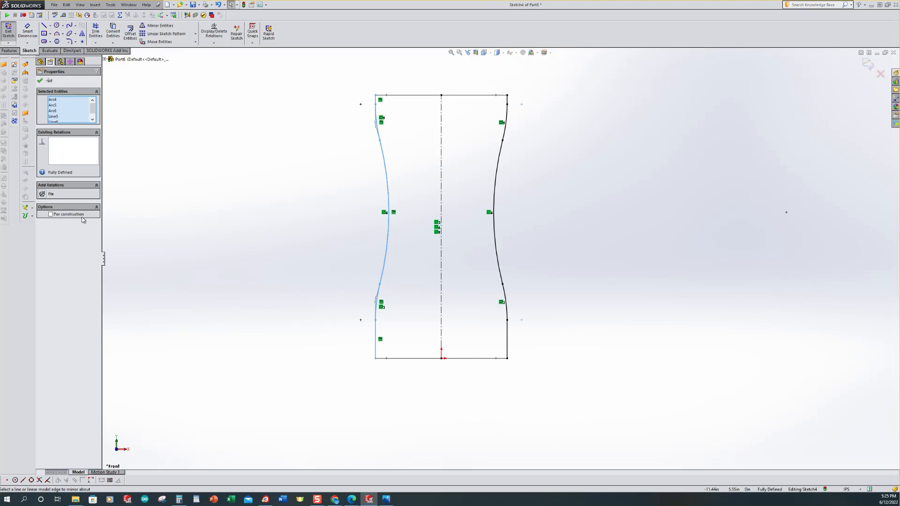
pyautogui.click(51, 215)
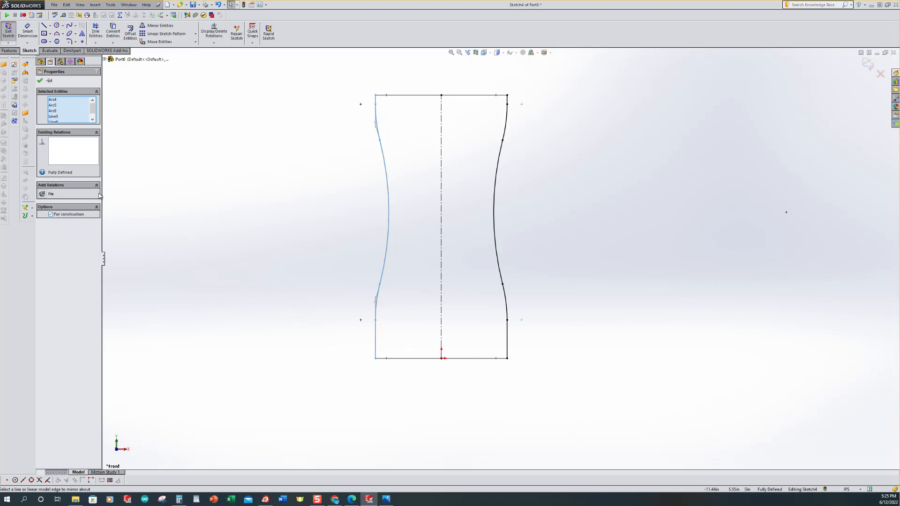
pyautogui.click(40, 80)
pyautogui.hotkey('ctrl', '7')
pyautogui.scroll(2, 232, 185)
pyautogui.scroll(-2, 703, 272)
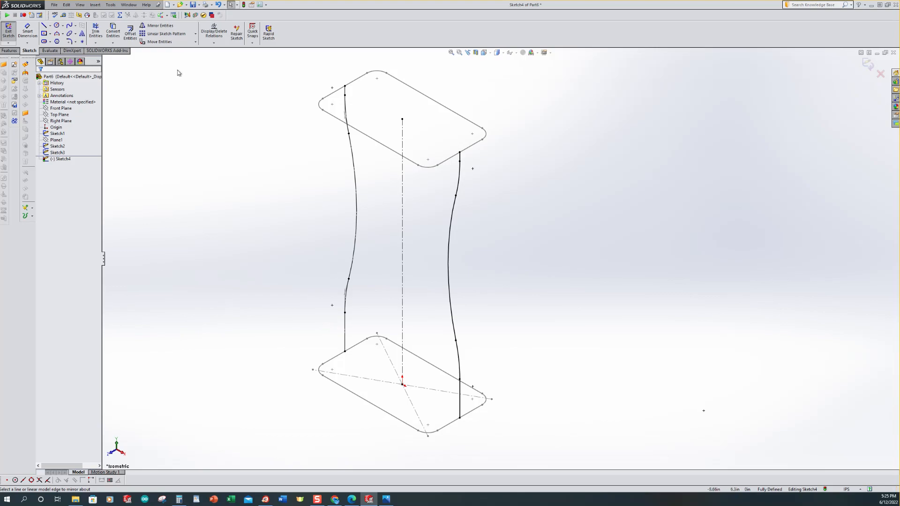
pyautogui.click(14, 36)
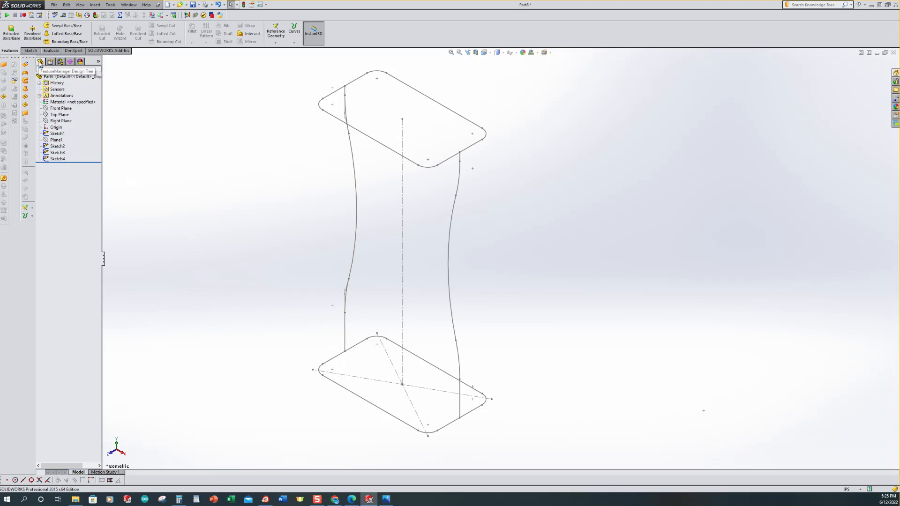
# Step: Start a new sketch on the Right Plane
pyautogui.click(51, 121)
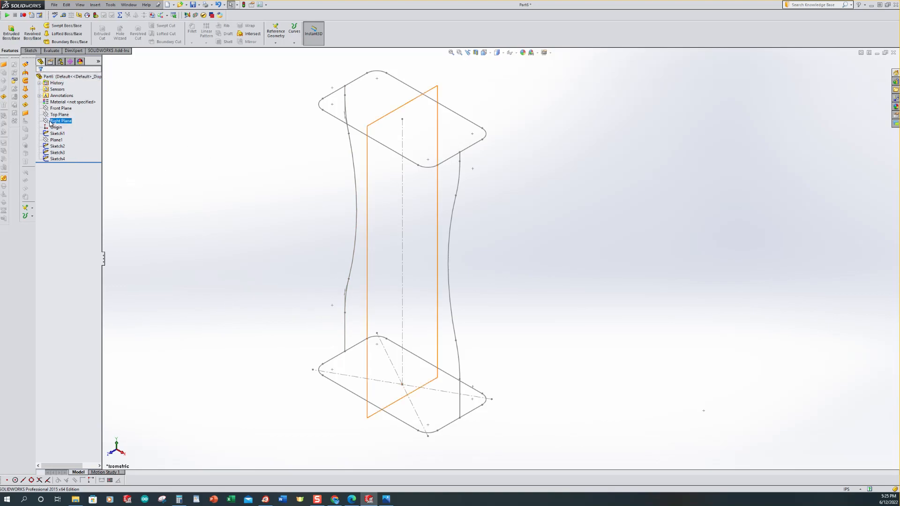
pyautogui.click(47, 123)
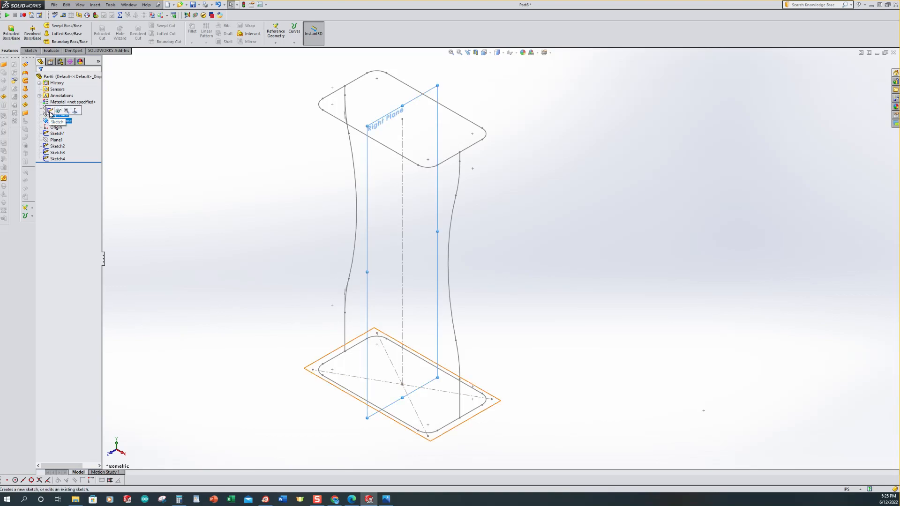
pyautogui.click(50, 111)
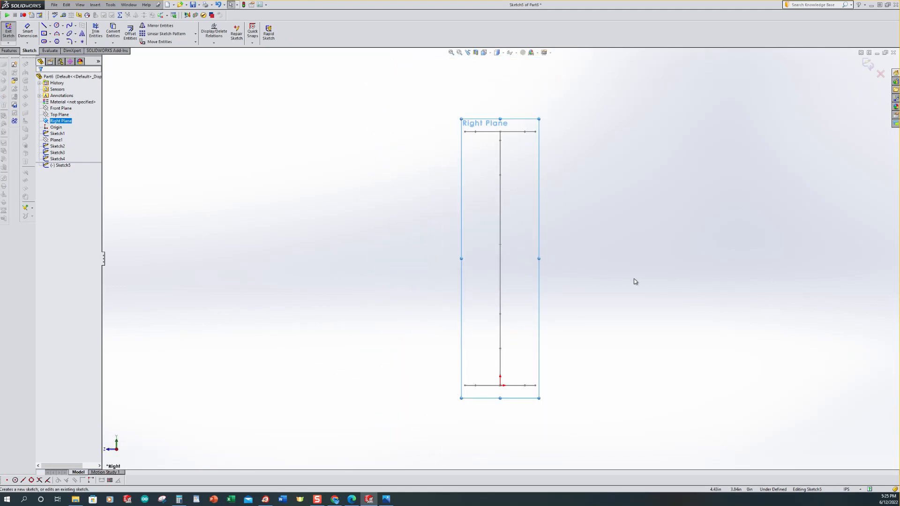
pyautogui.scroll(-1, 634, 280)
pyautogui.click(295, 188)
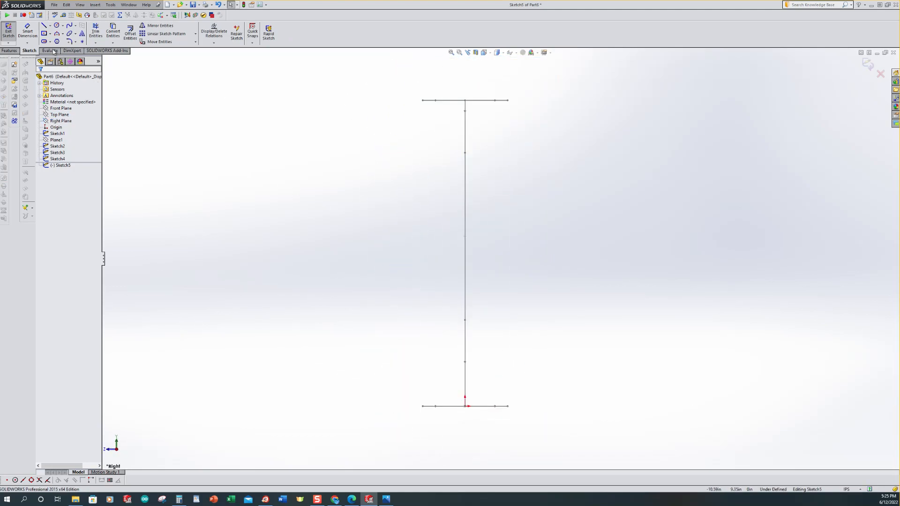
# Step: Sketch two short vertical lines on the left side, one near the top profile and one near the bottom profile
pyautogui.click(43, 25)
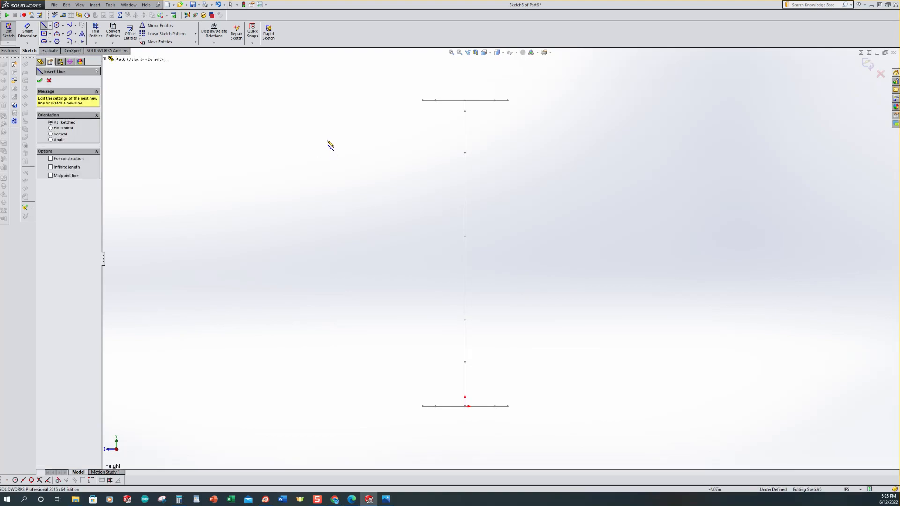
pyautogui.click(367, 99)
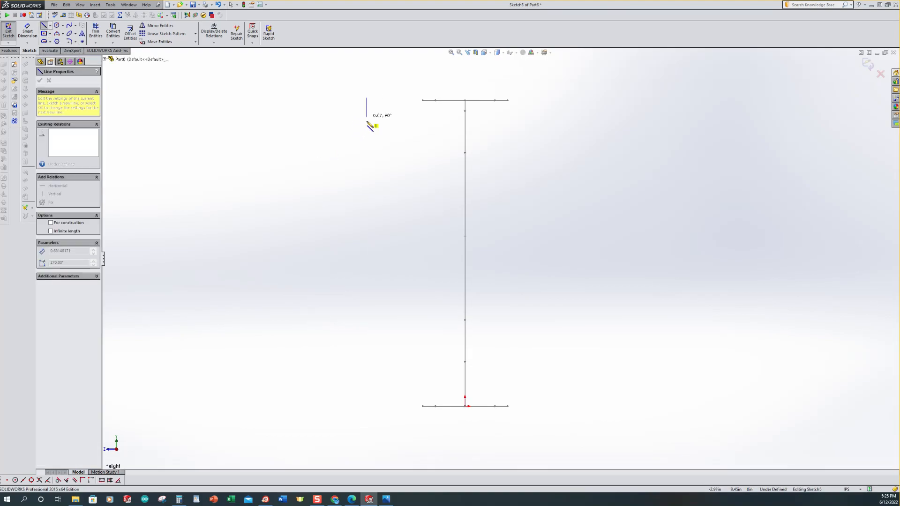
pyautogui.doubleClick(367, 149)
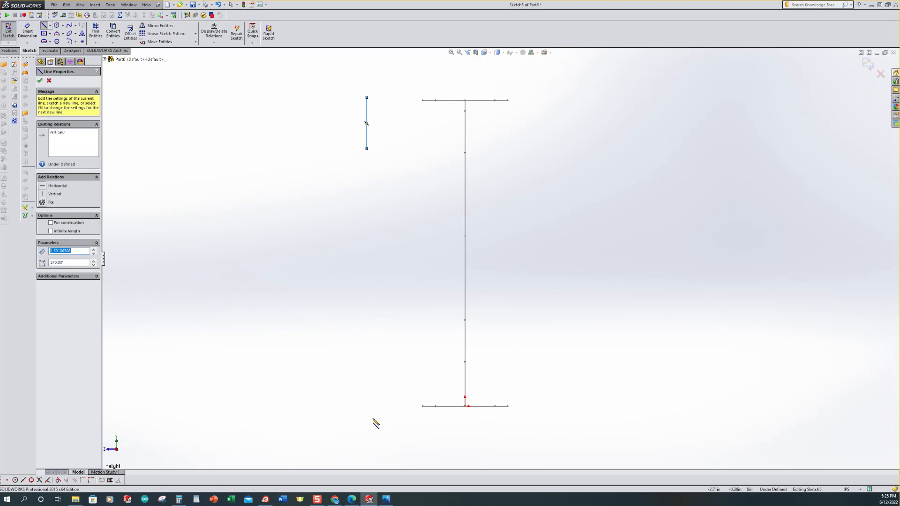
pyautogui.click(367, 406)
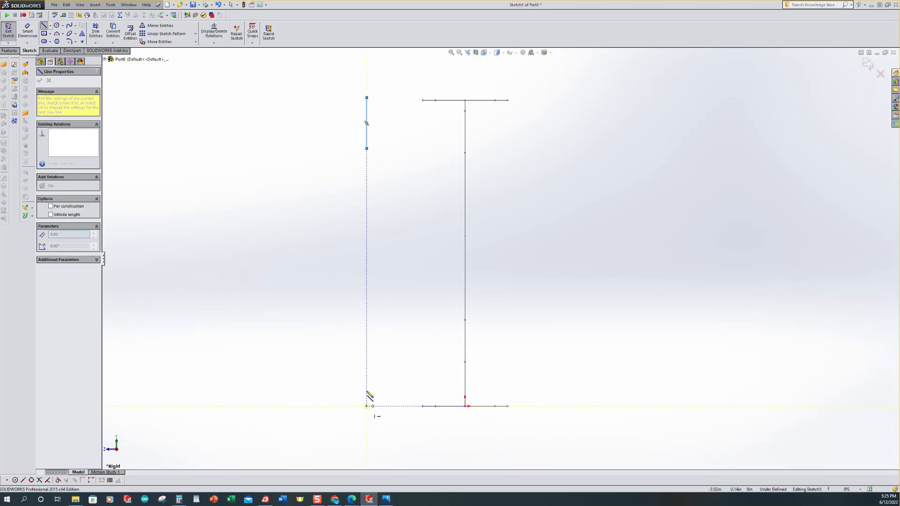
pyautogui.doubleClick(367, 353)
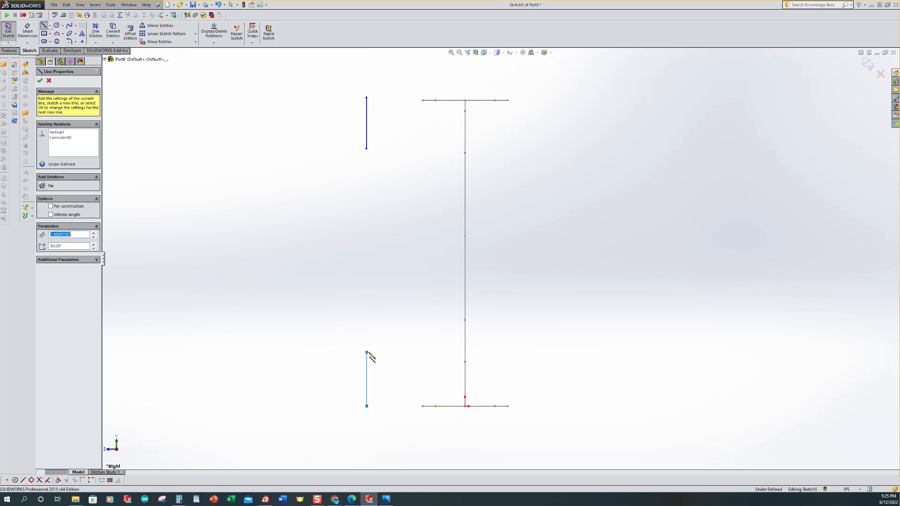
# Step: Draw a three-point arc joining the inner ends of the two vertical lines, bulging toward the centre
pyautogui.click(57, 34)
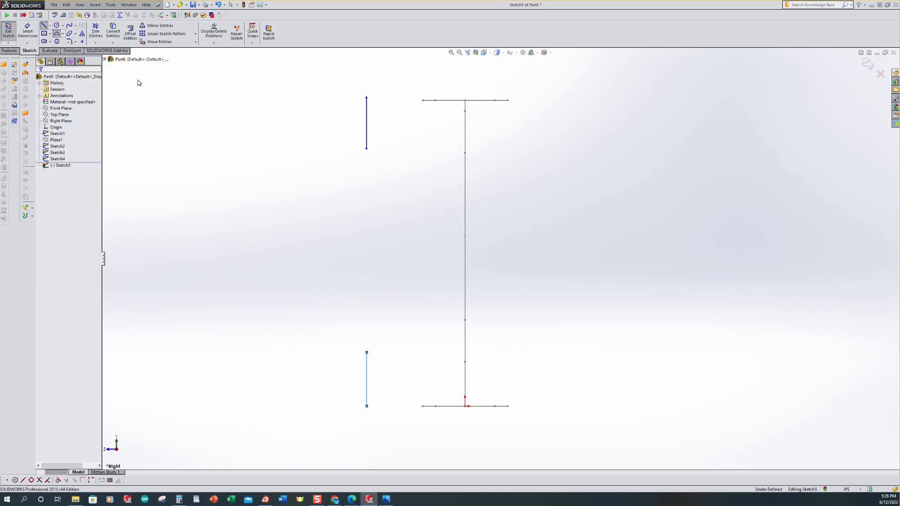
pyautogui.click(367, 149)
pyautogui.click(367, 353)
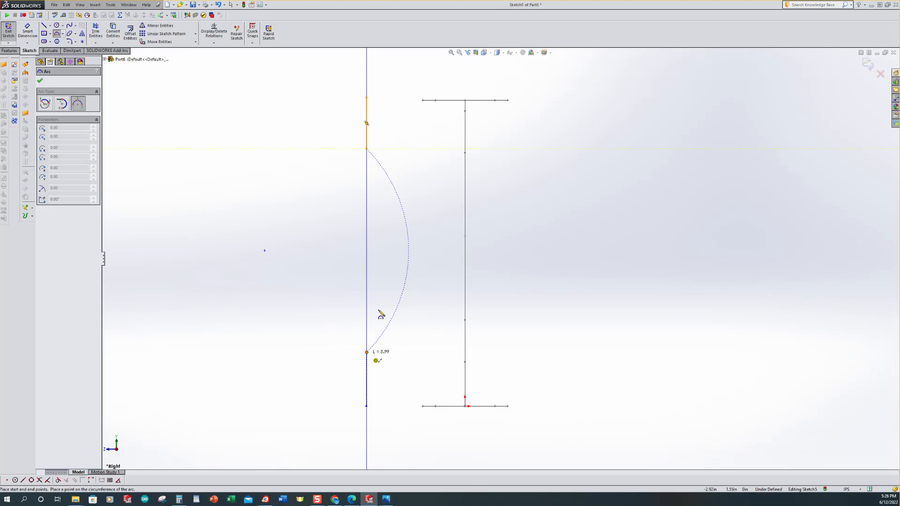
pyautogui.click(386, 267)
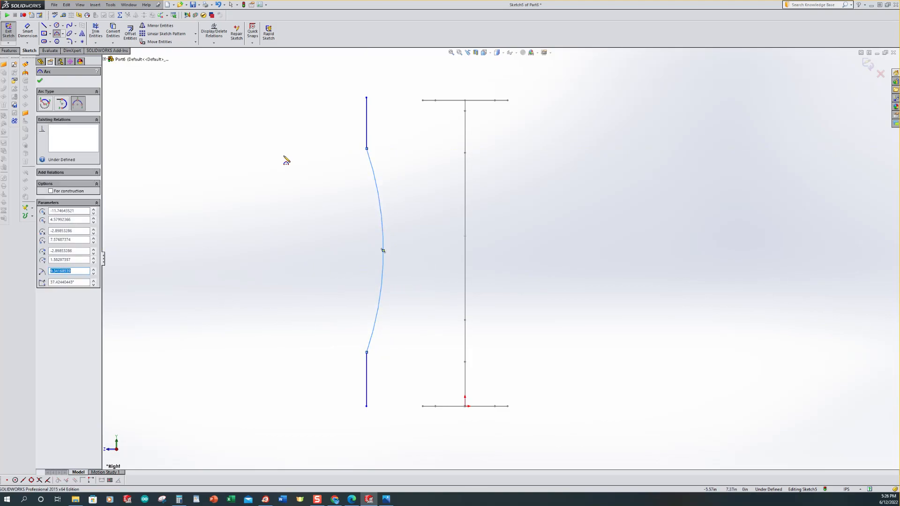
# Step: Dimension the upper vertical line to 1 in and the lower vertical line to 2 in
pyautogui.click(28, 32)
pyautogui.click(370, 127)
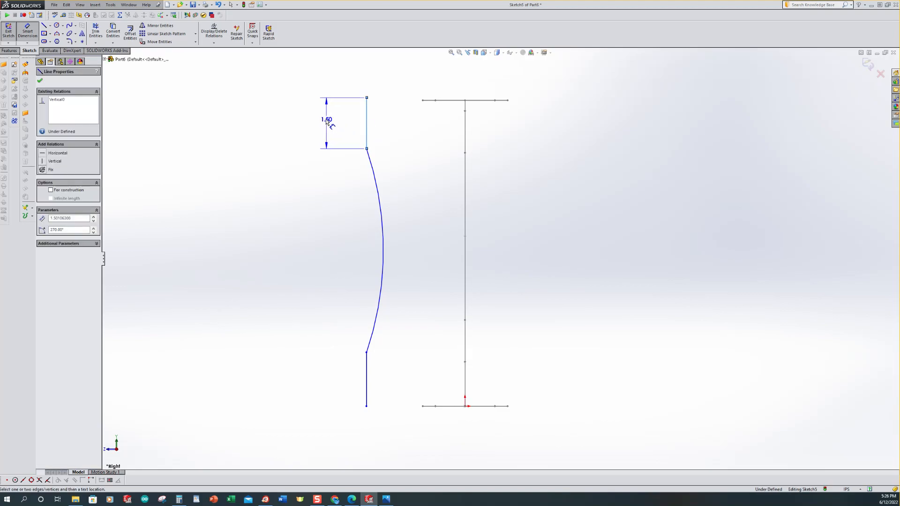
pyautogui.click(325, 121)
pyautogui.write('1')
pyautogui.press('Return')
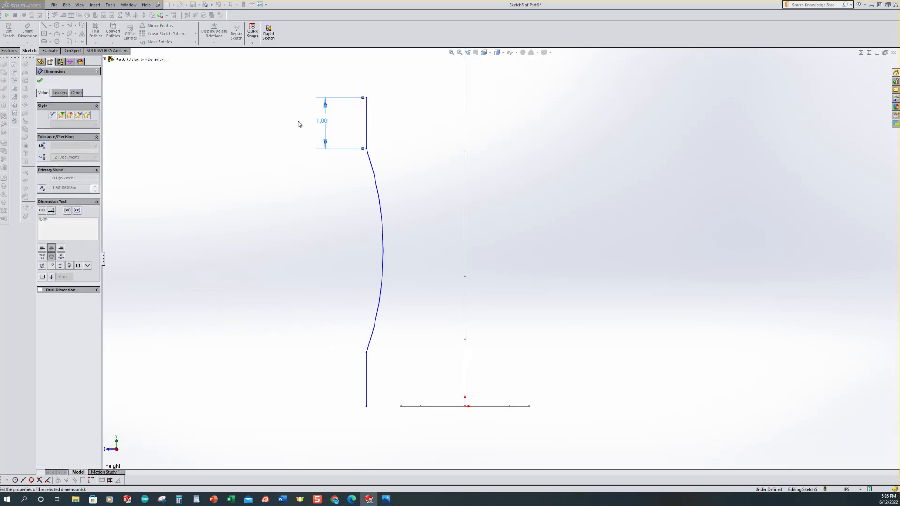
pyautogui.click(367, 376)
pyautogui.click(319, 370)
pyautogui.write('2')
pyautogui.press('Return')
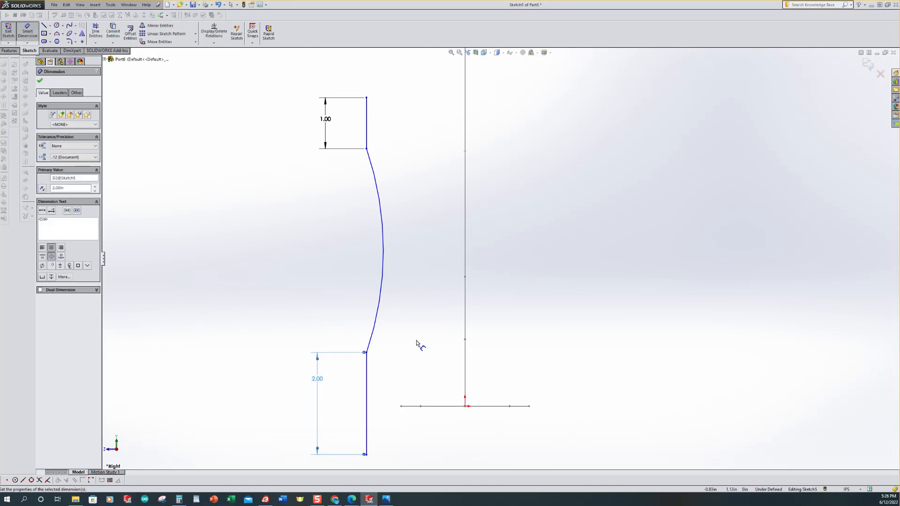
# Step: Set the arc's radius to 15 in
pyautogui.click(383, 286)
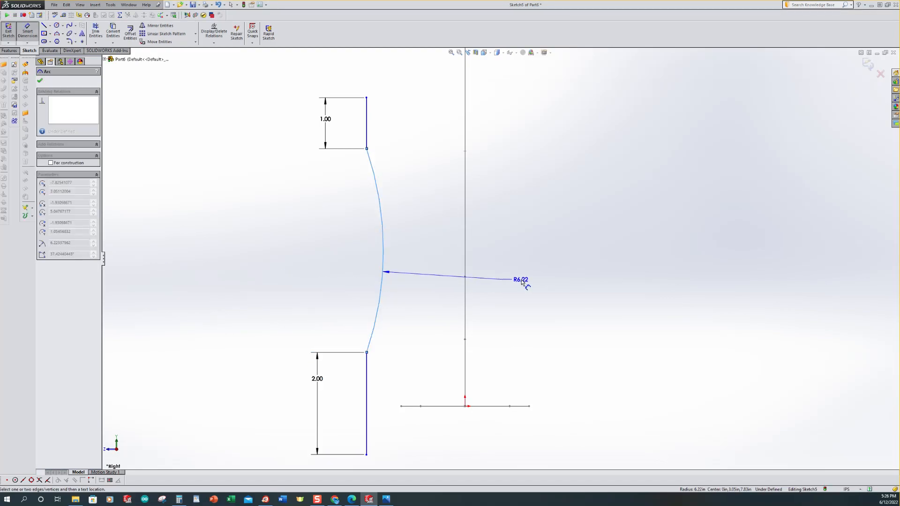
pyautogui.click(522, 282)
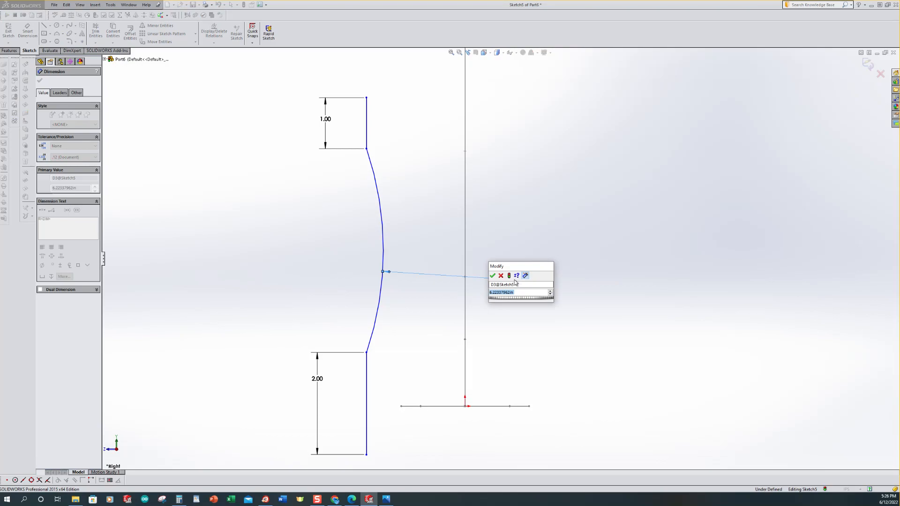
pyautogui.write('15')
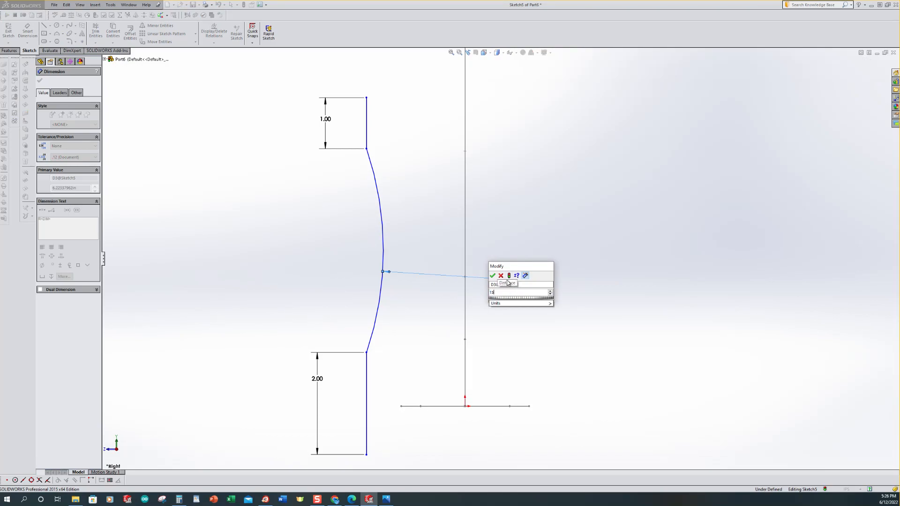
pyautogui.press('Return')
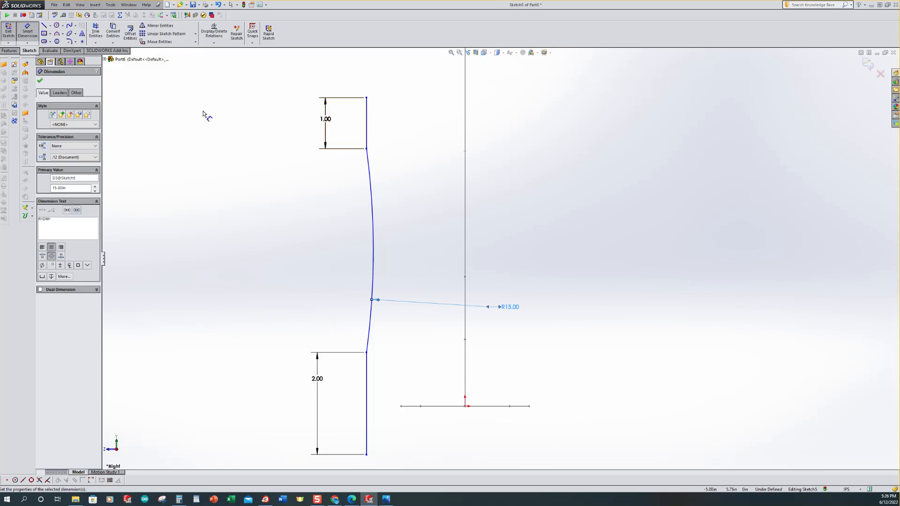
# Step: Fillet the corners where the arc meets the two vertical lines with a 5 in radius
pyautogui.click(69, 41)
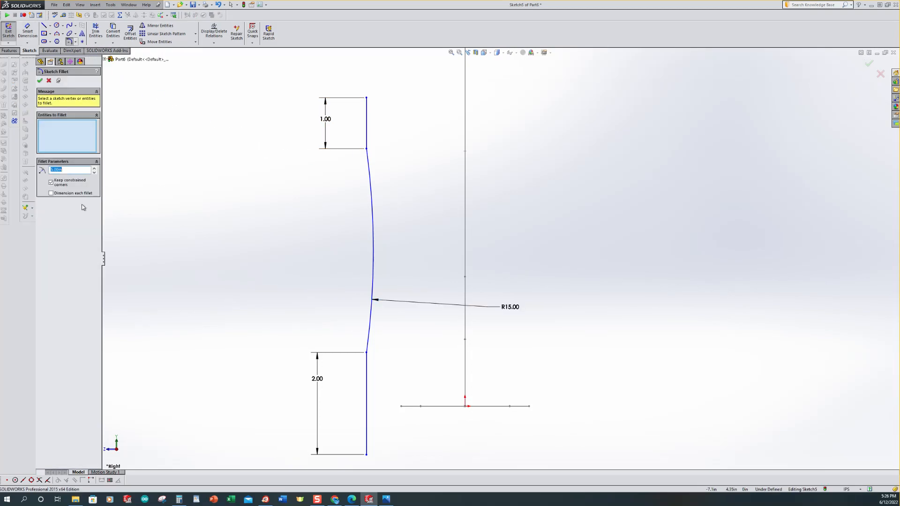
pyautogui.click(367, 149)
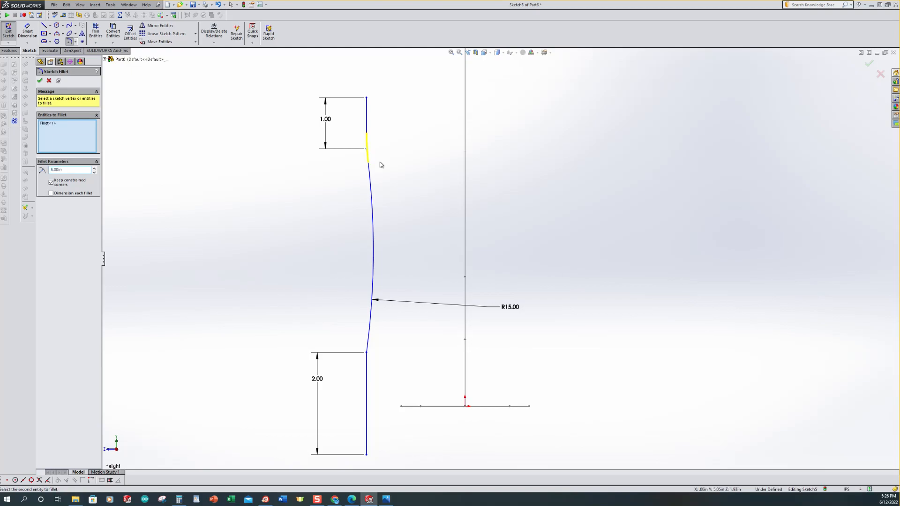
pyautogui.click(367, 353)
pyautogui.click(39, 80)
pyautogui.press('f')
pyautogui.moveTo(236, 172)
pyautogui.mouseDown(button='middle')
pyautogui.moveTo(267, 178)
pyautogui.moveTo(257, 258)
pyautogui.moveTo(263, 249)
pyautogui.mouseUp(button='middle')
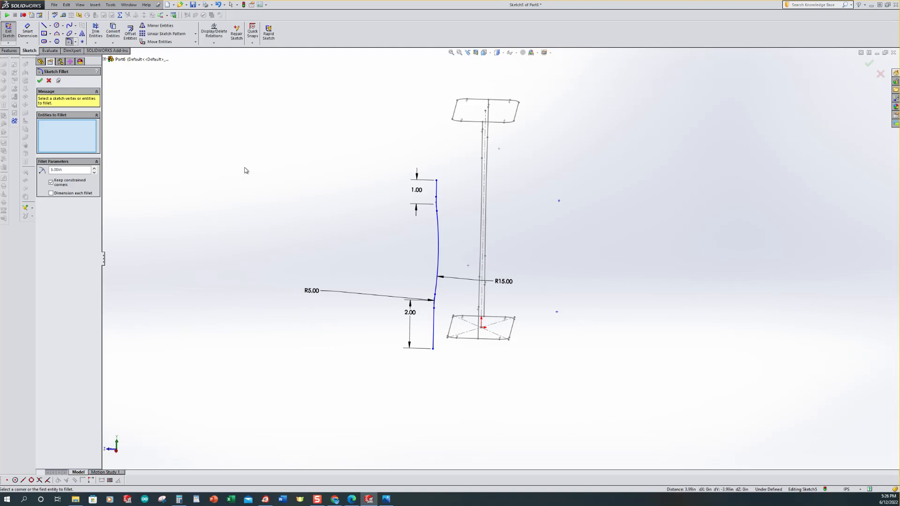
pyautogui.click(49, 80)
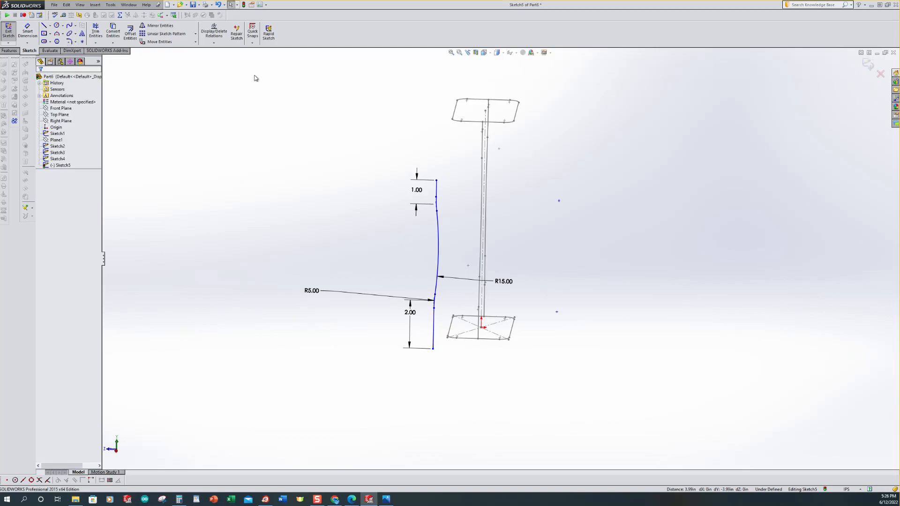
# Step: Add a Pierce relation between the curve's top endpoint and the top profile's edge
pyautogui.click(215, 45)
pyautogui.click(215, 58)
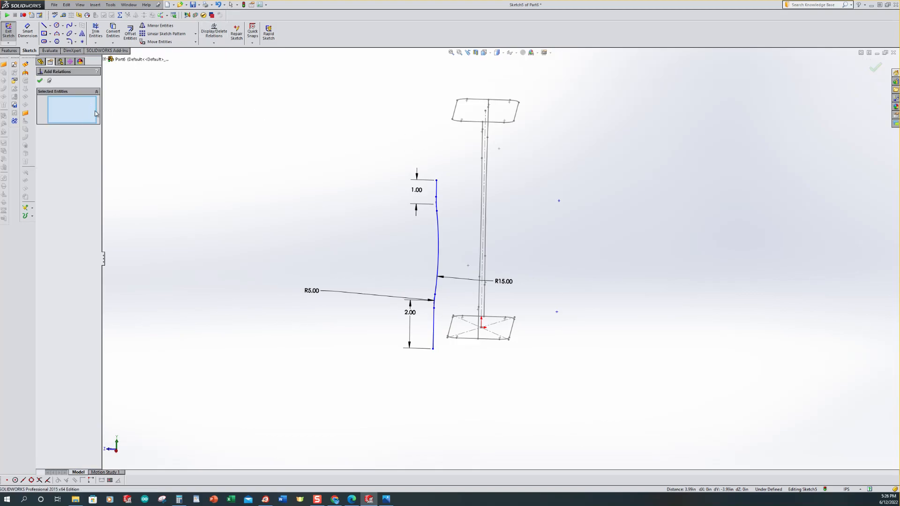
pyautogui.click(437, 180)
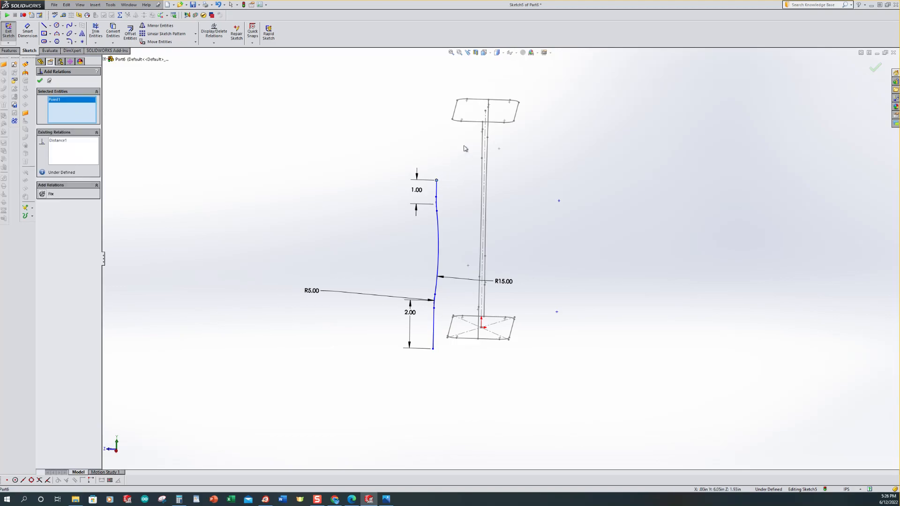
pyautogui.click(457, 115)
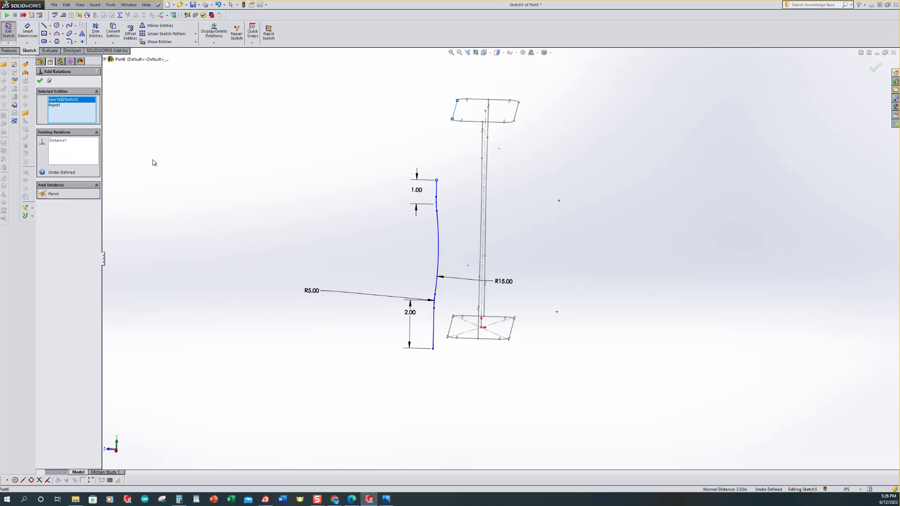
pyautogui.click(42, 194)
# Step: Add a Pierce relation between the curve's bottom endpoint and the bottom profile's edge, then exit the sketch
pyautogui.scroll(-2, 526, 312)
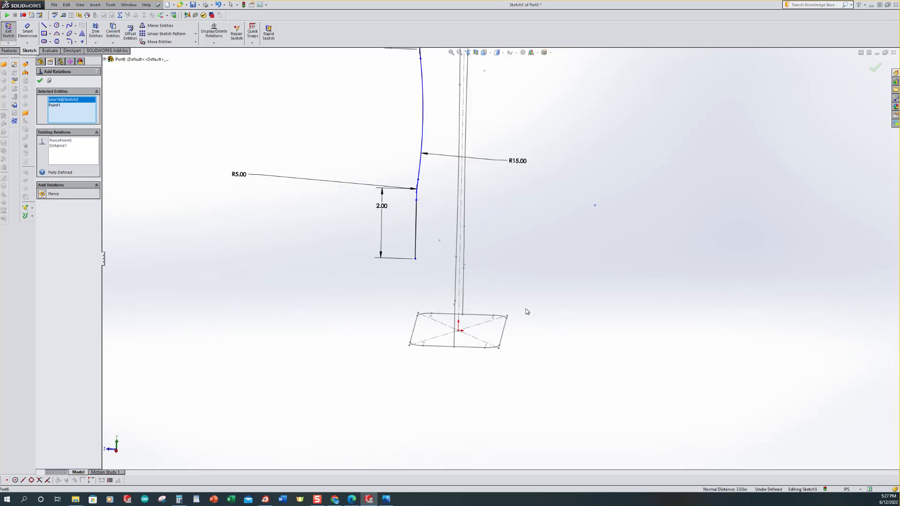
pyautogui.click(417, 260)
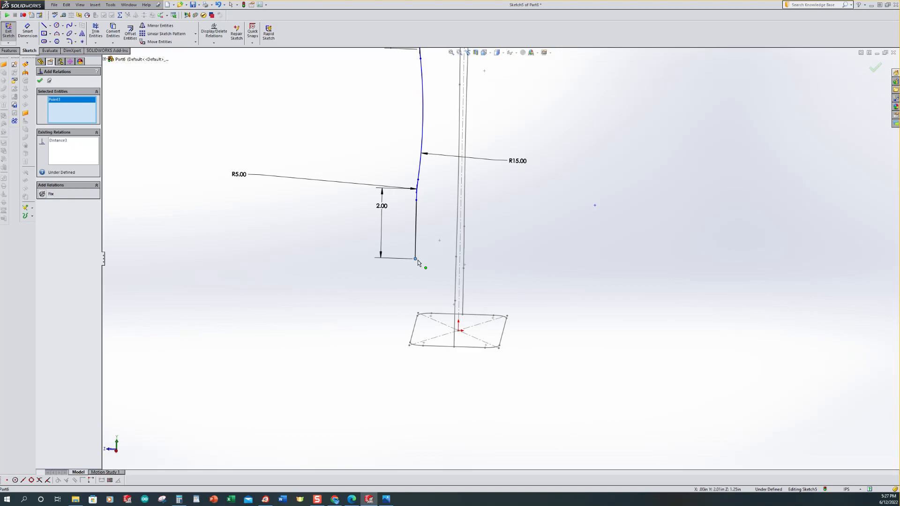
pyautogui.click(417, 326)
pyautogui.click(46, 195)
pyautogui.moveTo(190, 233)
pyautogui.mouseDown(button='middle')
pyautogui.moveTo(265, 237)
pyautogui.moveTo(291, 200)
pyautogui.mouseUp(button='middle')
pyautogui.click(40, 80)
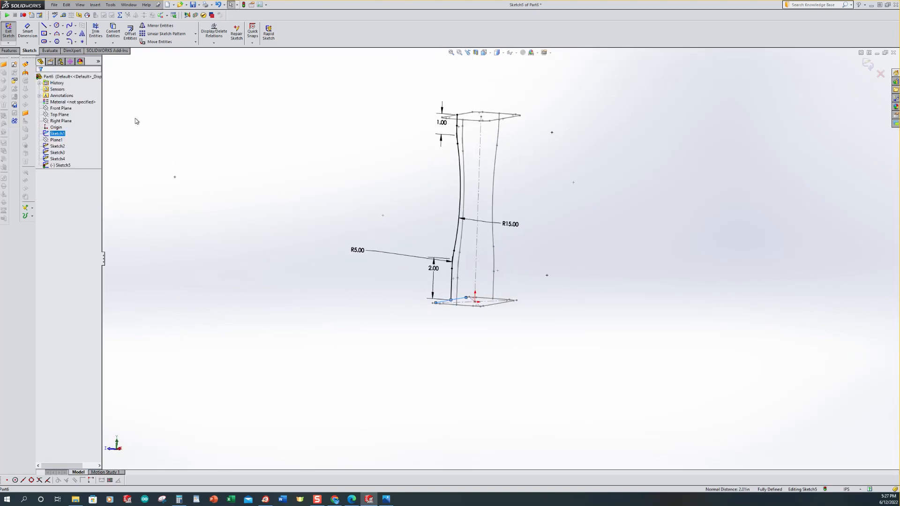
pyautogui.click(8, 32)
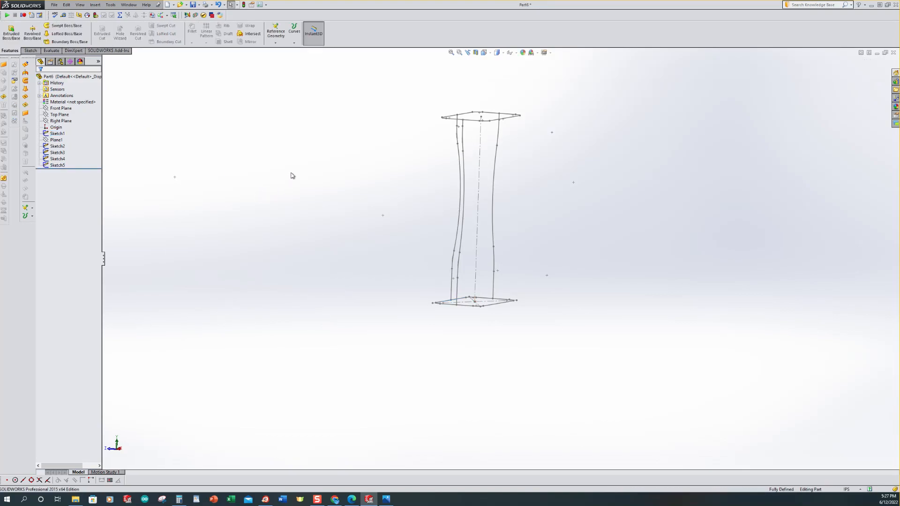
# Step: Start a new sketch on the Right Plane and view it normal to the plane
pyautogui.hotkey('ctrl', '4')
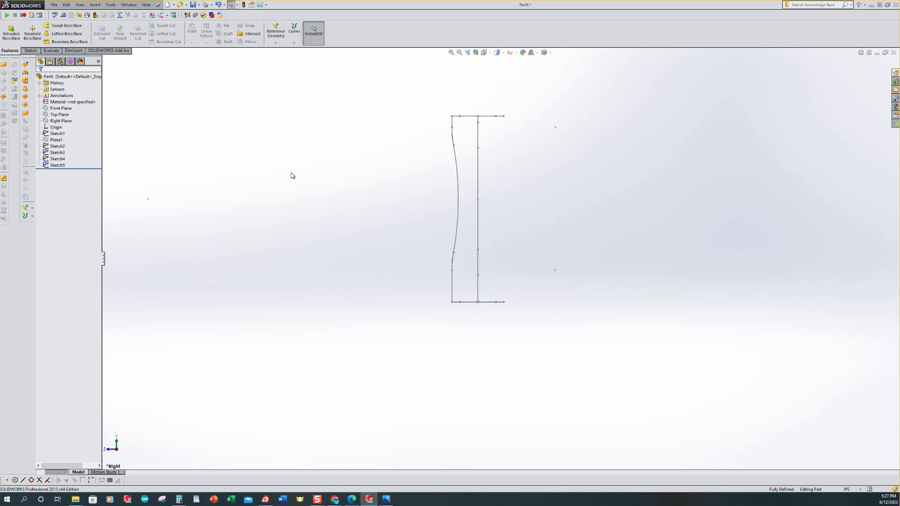
pyautogui.hotkey('ctrl', '7')
pyautogui.scroll(4, 329, 178)
pyautogui.scroll(-2, 656, 271)
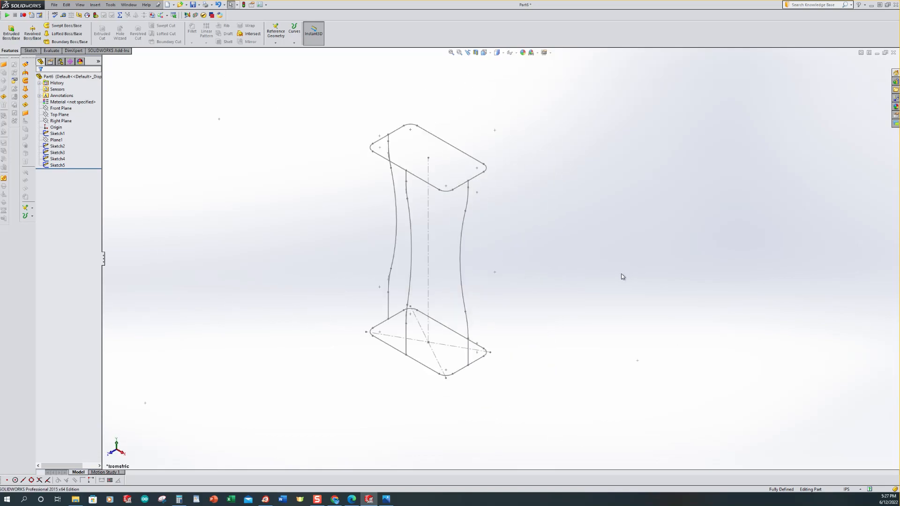
pyautogui.click(52, 159)
pyautogui.click(47, 121)
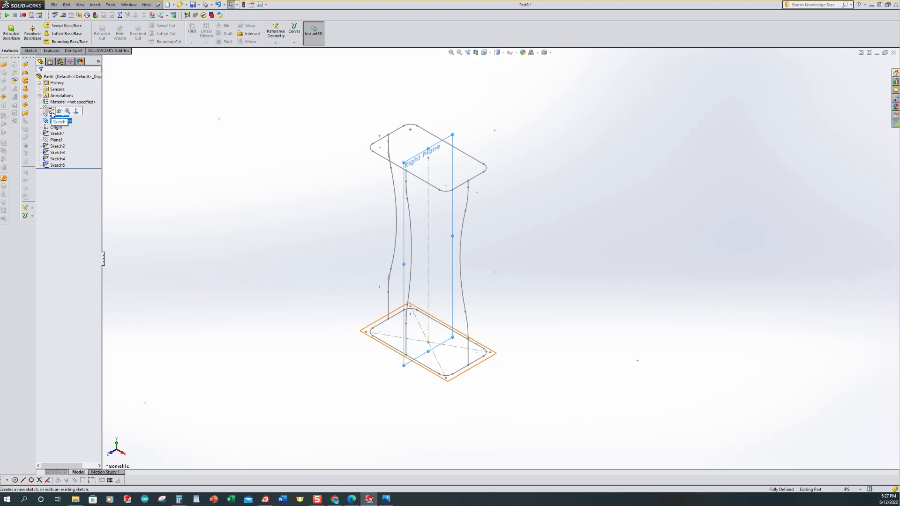
pyautogui.click(52, 112)
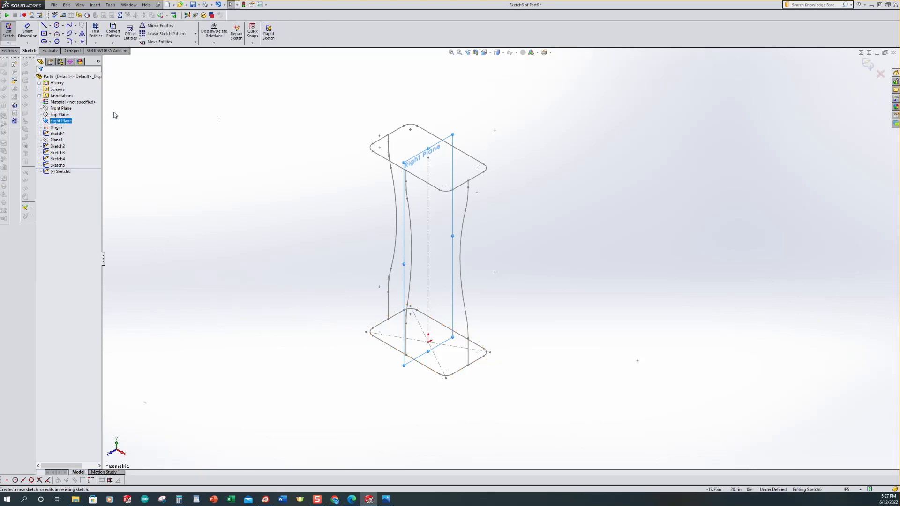
pyautogui.hotkey('ctrl', '8')
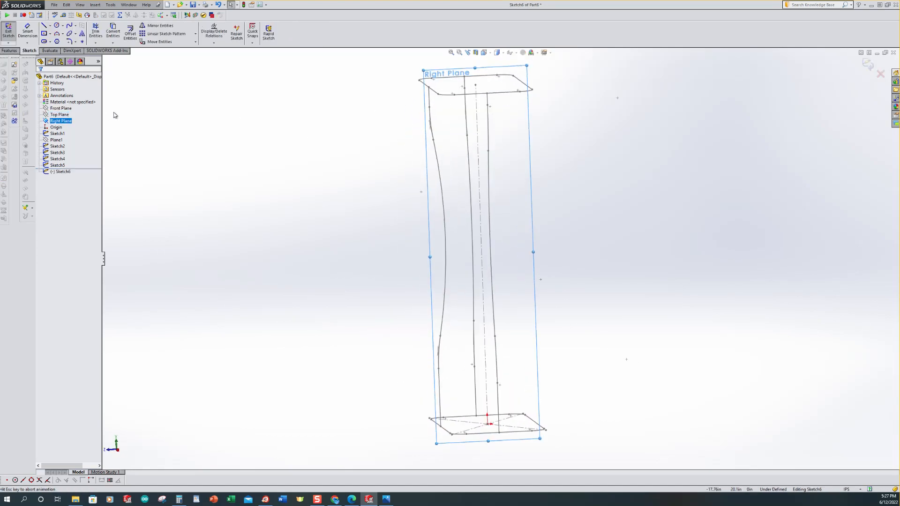
pyautogui.scroll(3, 279, 233)
pyautogui.scroll(-2, 722, 328)
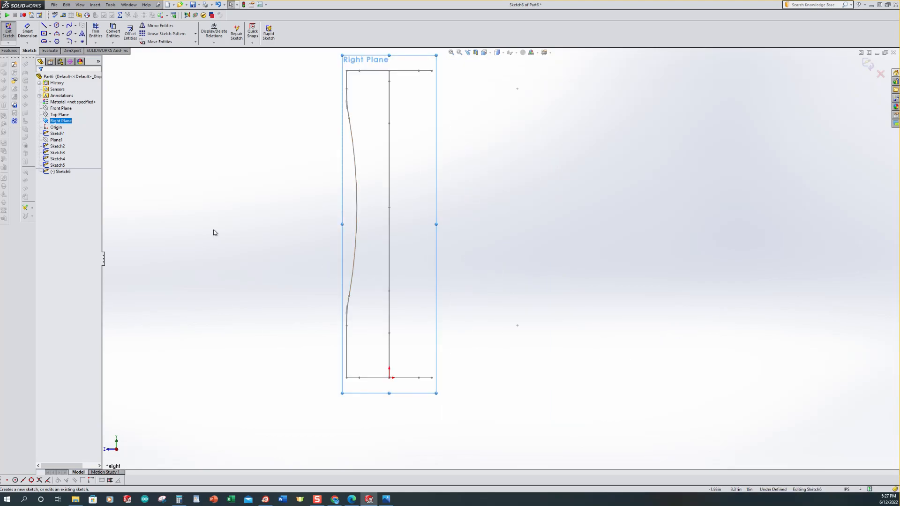
# Step: Draw a vertical centerline from the origin up to the top profile
pyautogui.click(50, 26)
pyautogui.click(62, 40)
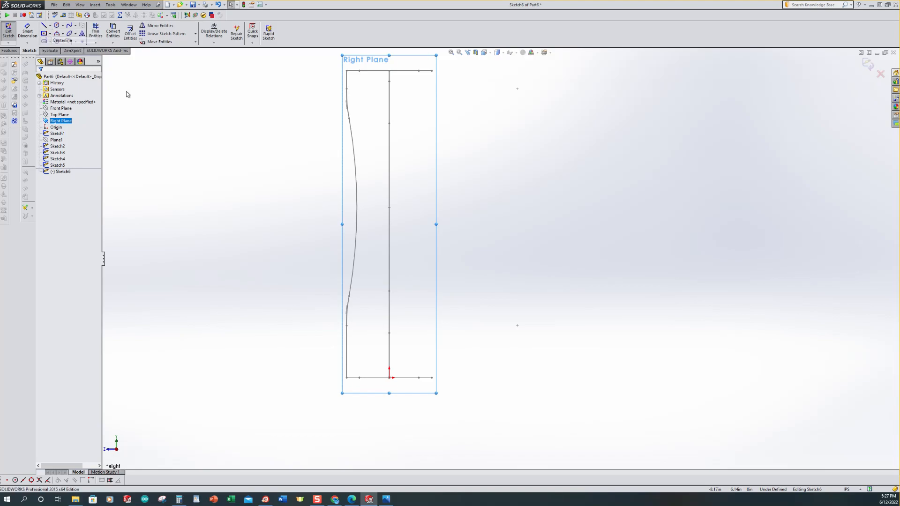
pyautogui.click(390, 378)
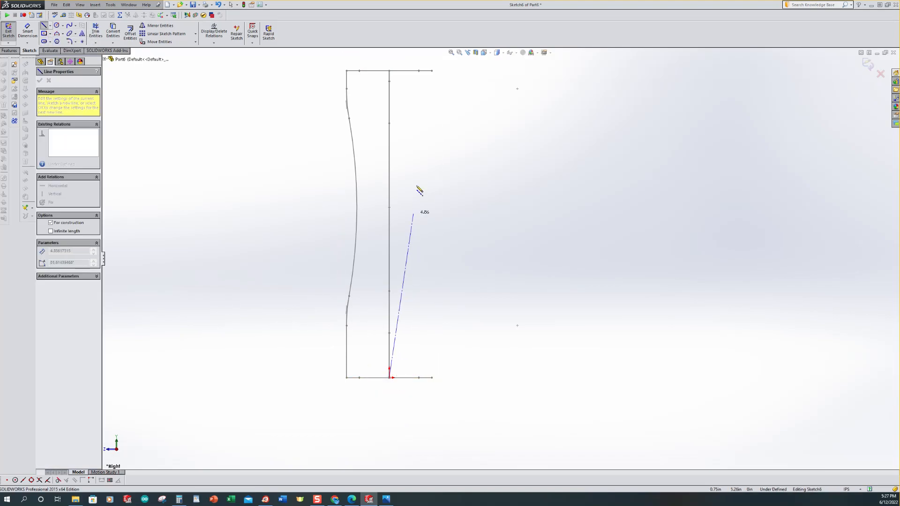
pyautogui.click(390, 70)
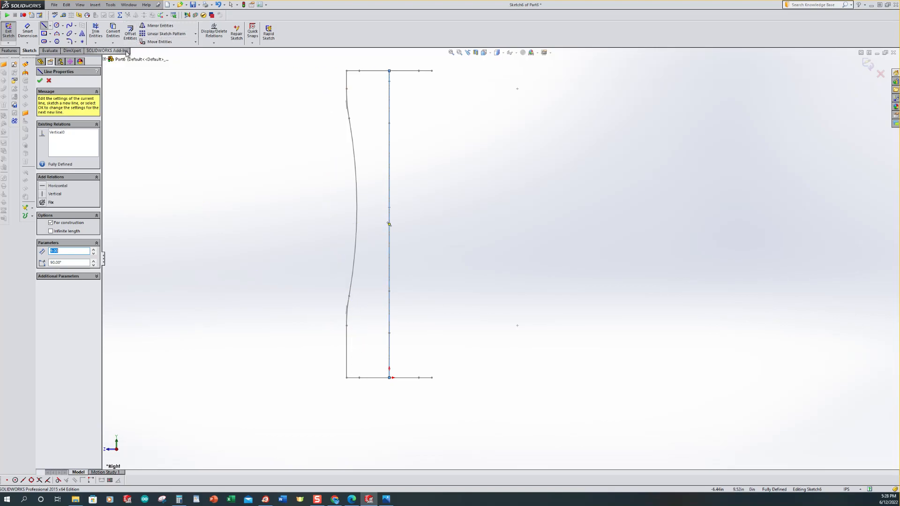
# Step: Convert the existing side guide-curve sketch (Sketch5) into the current sketch with Convert Entities
pyautogui.click(113, 31)
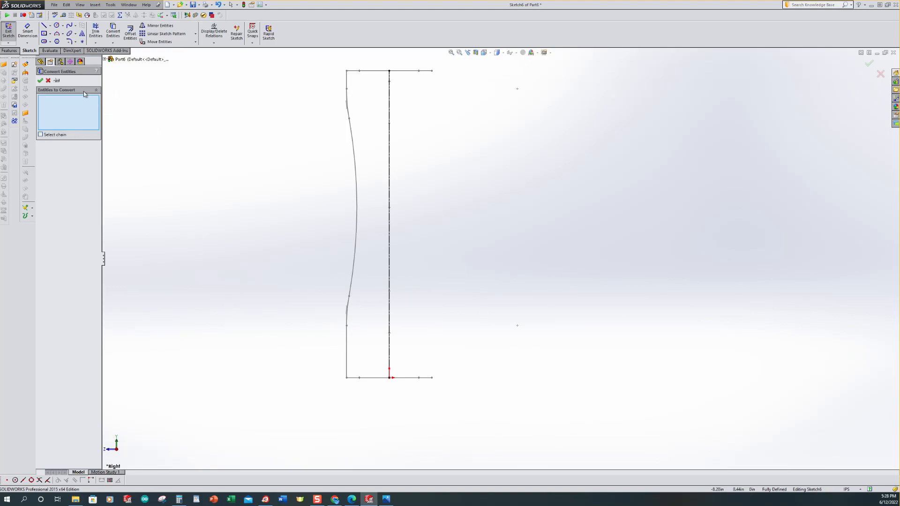
pyautogui.click(105, 60)
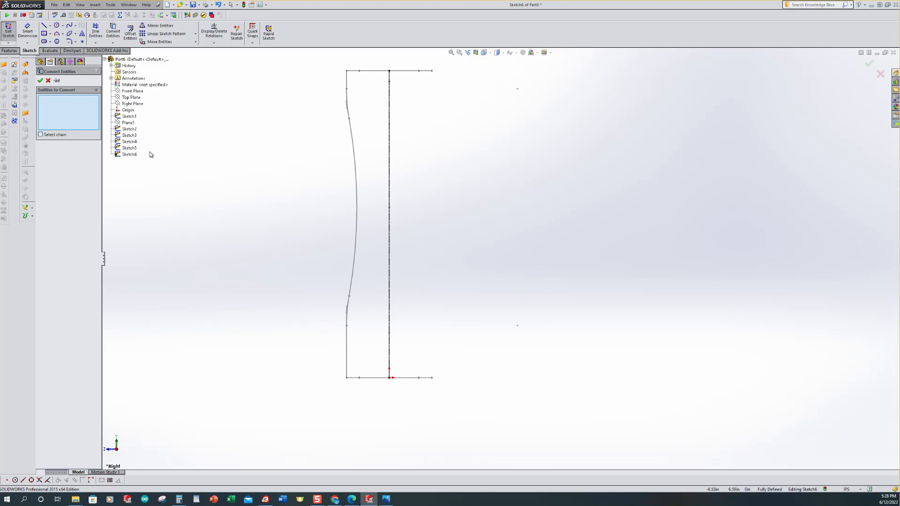
pyautogui.click(134, 150)
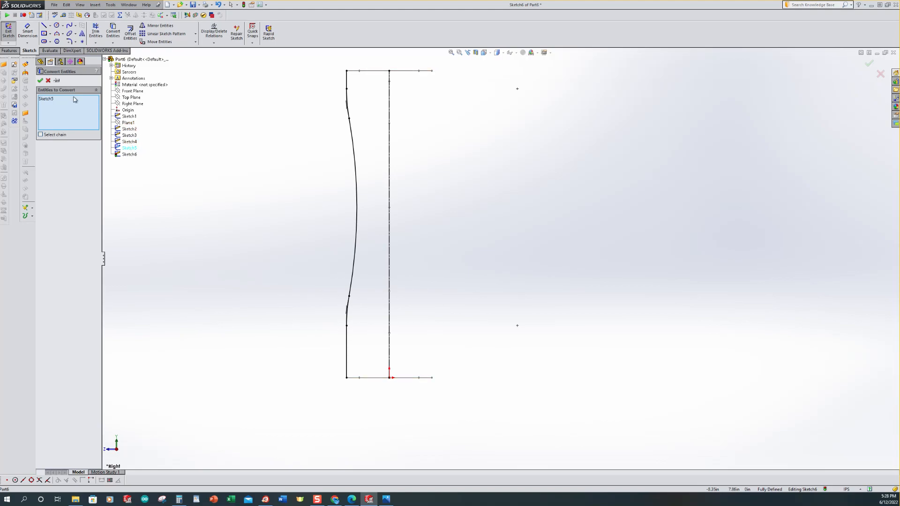
pyautogui.click(40, 80)
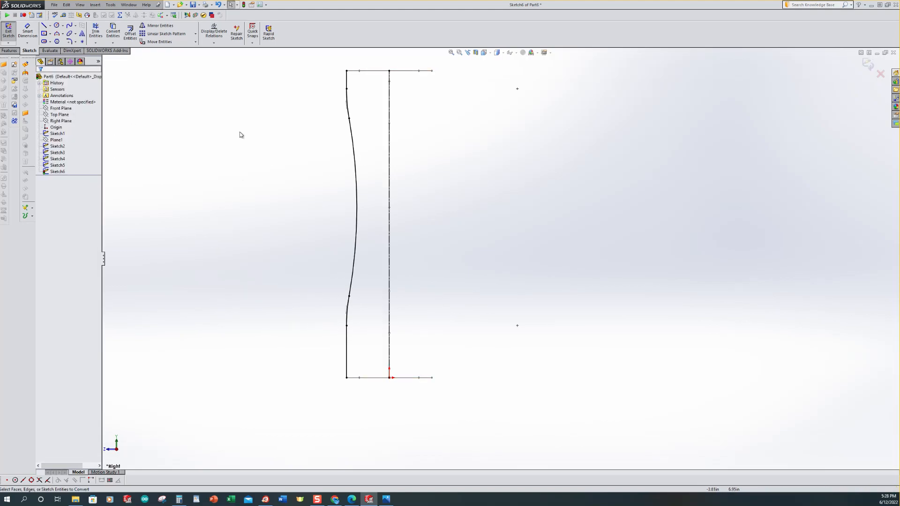
# Step: Mirror the converted curve and its lines about the vertical centerline to the opposite side
pyautogui.click(150, 27)
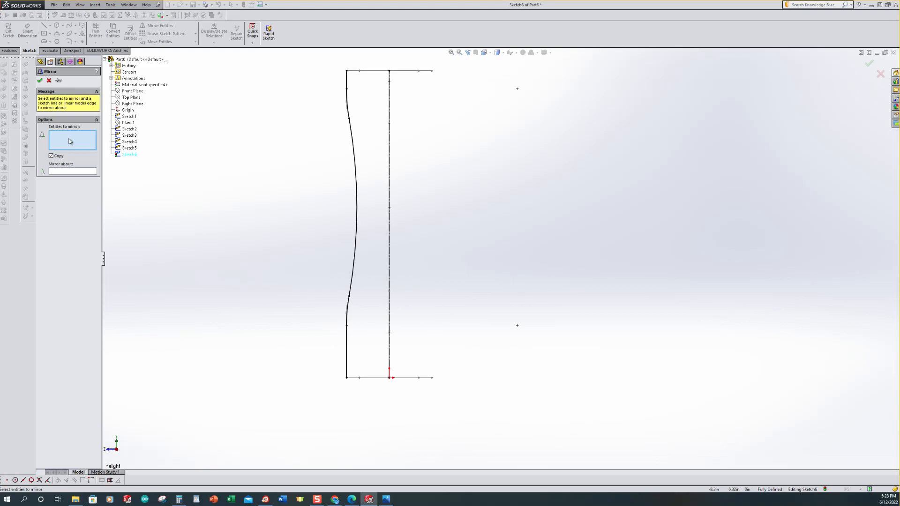
pyautogui.moveTo(325, 59)
pyautogui.mouseDown()
pyautogui.moveTo(382, 227)
pyautogui.moveTo(380, 345)
pyautogui.moveTo(354, 422)
pyautogui.moveTo(370, 416)
pyautogui.mouseUp()
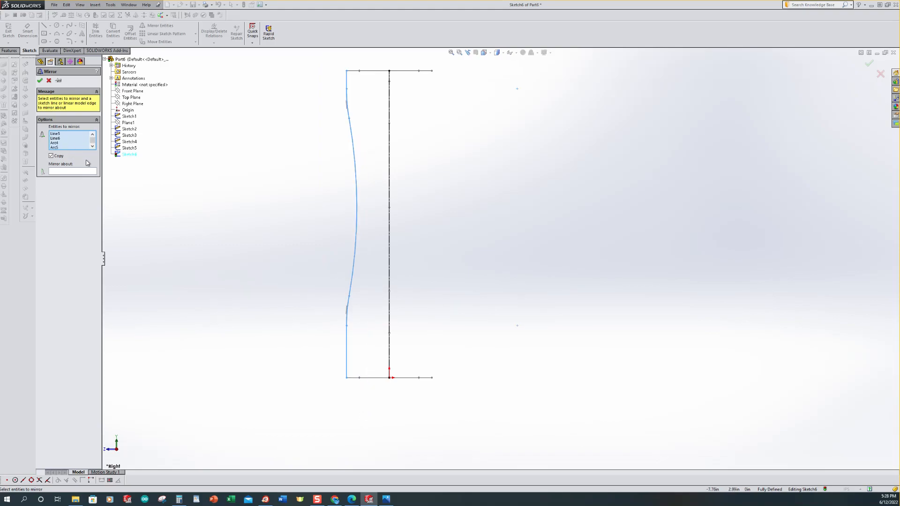
pyautogui.click(63, 172)
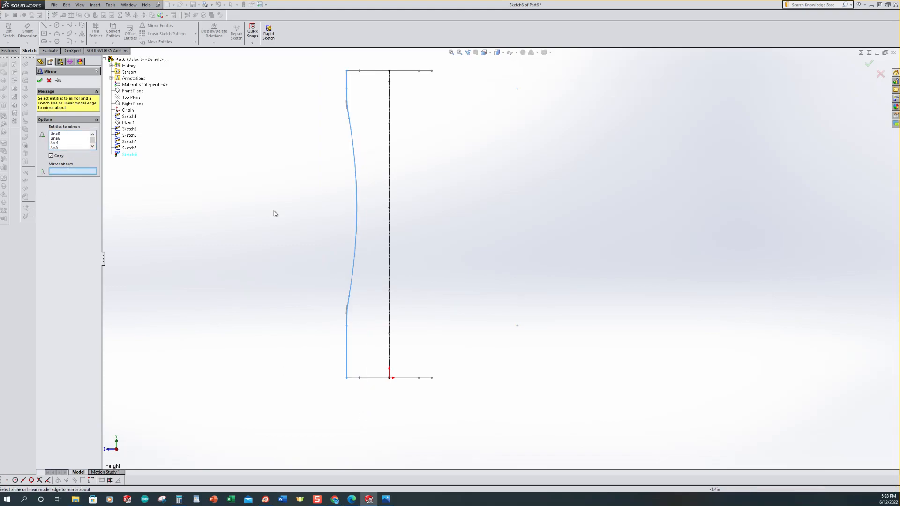
pyautogui.click(392, 220)
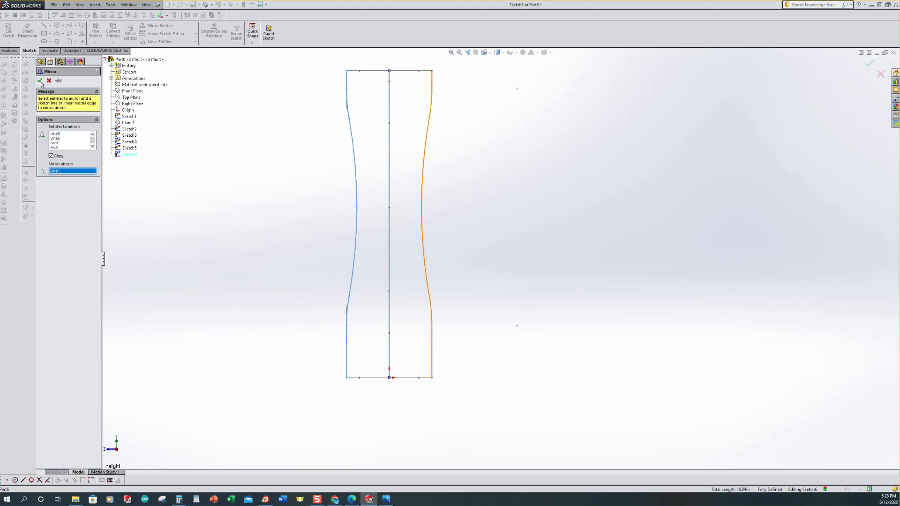
pyautogui.click(40, 80)
# Step: Set the converted left-side entities to construction geometry and exit the sketch
pyautogui.scroll(-1, 481, 205)
pyautogui.scroll(2, 476, 206)
pyautogui.scroll(-1, 387, 148)
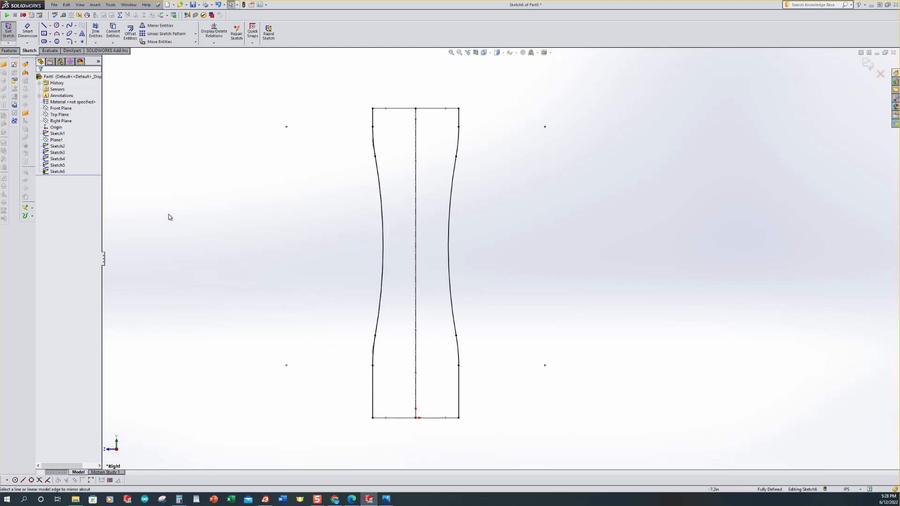
pyautogui.moveTo(335, 93)
pyautogui.mouseDown()
pyautogui.moveTo(371, 118)
pyautogui.moveTo(400, 277)
pyautogui.moveTo(397, 442)
pyautogui.mouseUp()
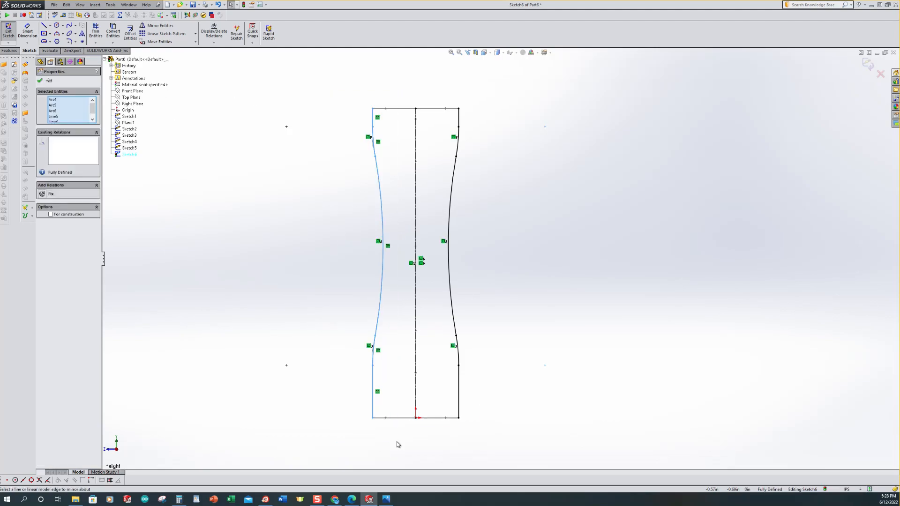
pyautogui.click(52, 214)
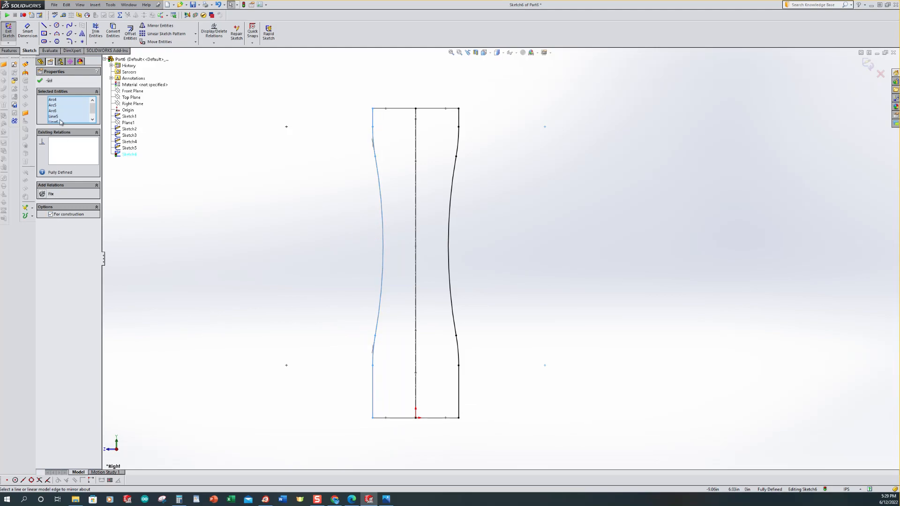
pyautogui.click(40, 81)
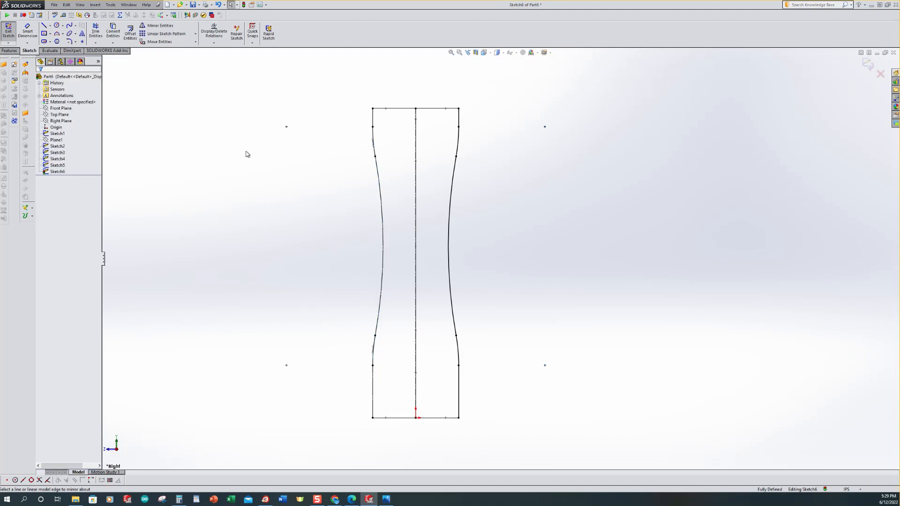
pyautogui.hotkey('ctrl', '7')
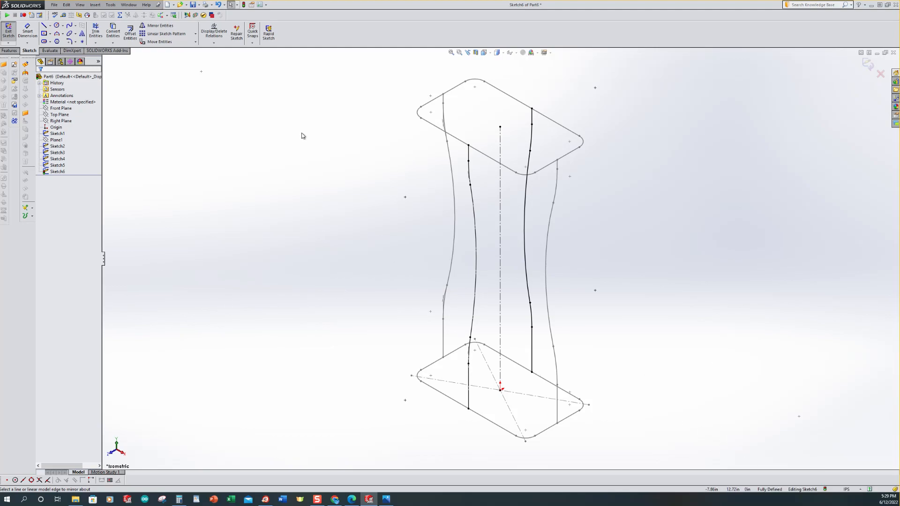
pyautogui.click(8, 32)
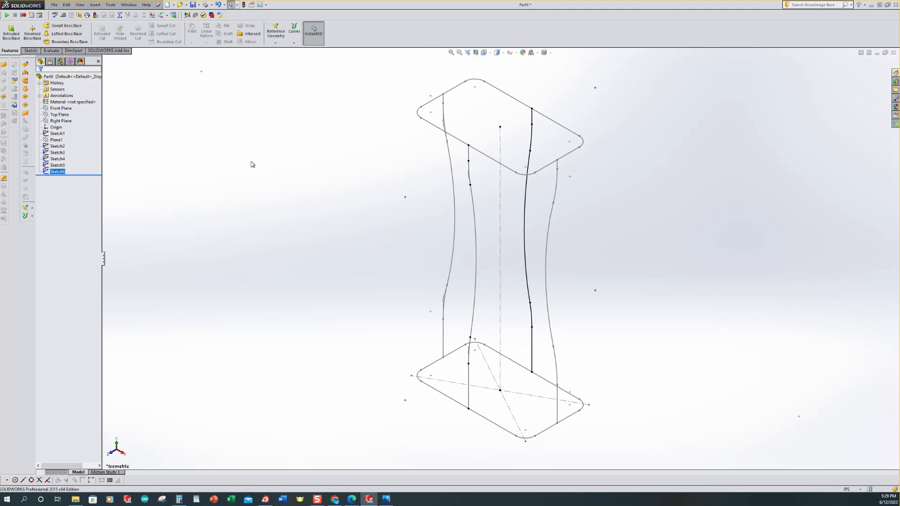
# Step: Start a Surface Loft and pick the bottom and top rounded-rectangle profiles
pyautogui.scroll(5, 295, 186)
pyautogui.scroll(-3, 600, 291)
pyautogui.scroll(-2, 435, 235)
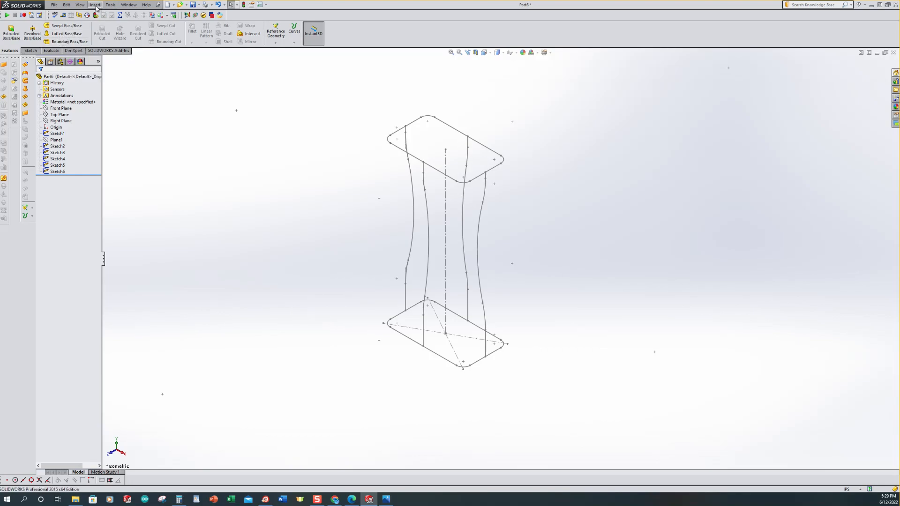
pyautogui.click(96, 5)
pyautogui.click(113, 135)
pyautogui.click(95, 6)
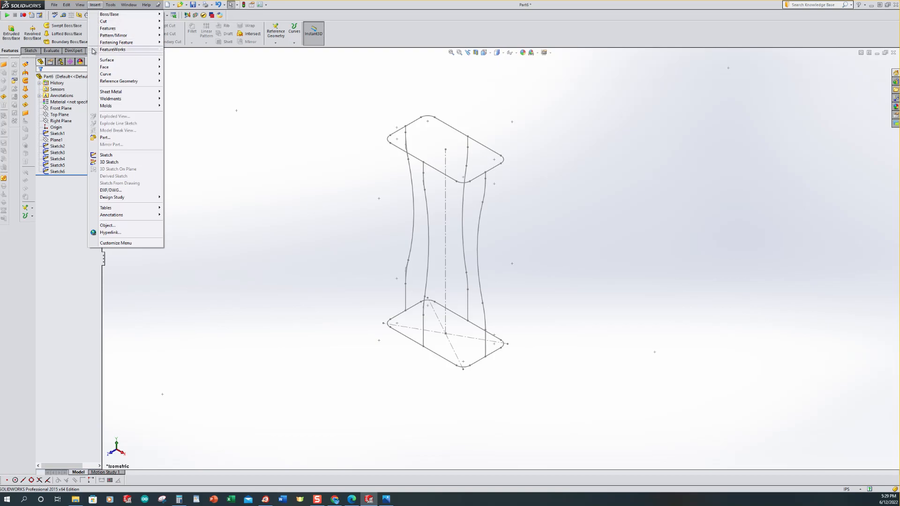
pyautogui.moveTo(115, 61)
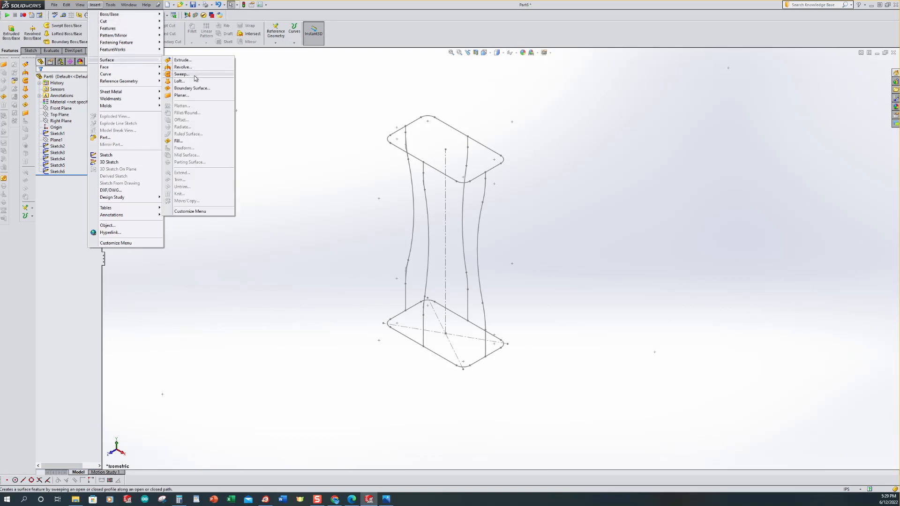
pyautogui.click(179, 81)
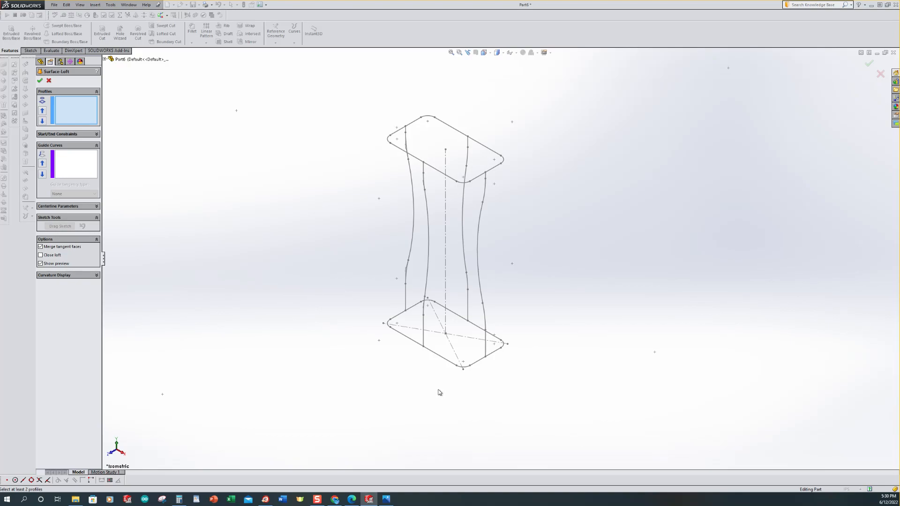
pyautogui.click(446, 358)
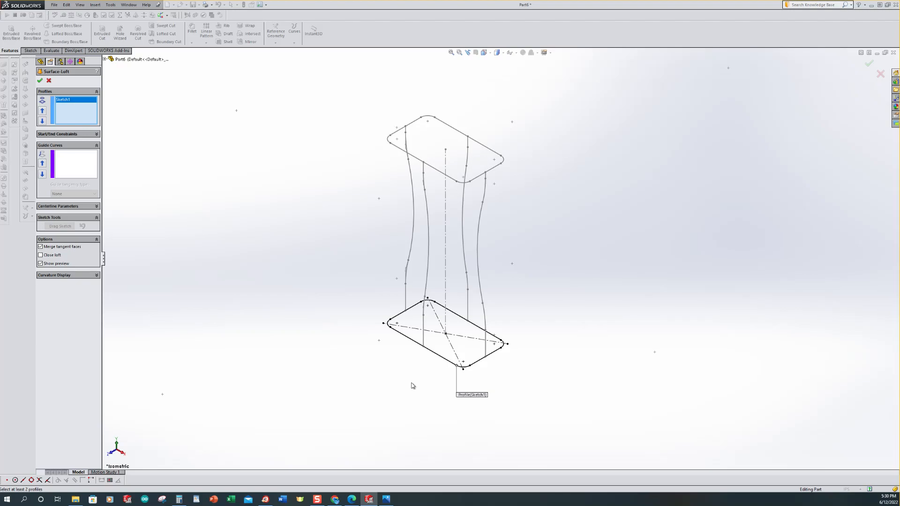
pyautogui.click(456, 181)
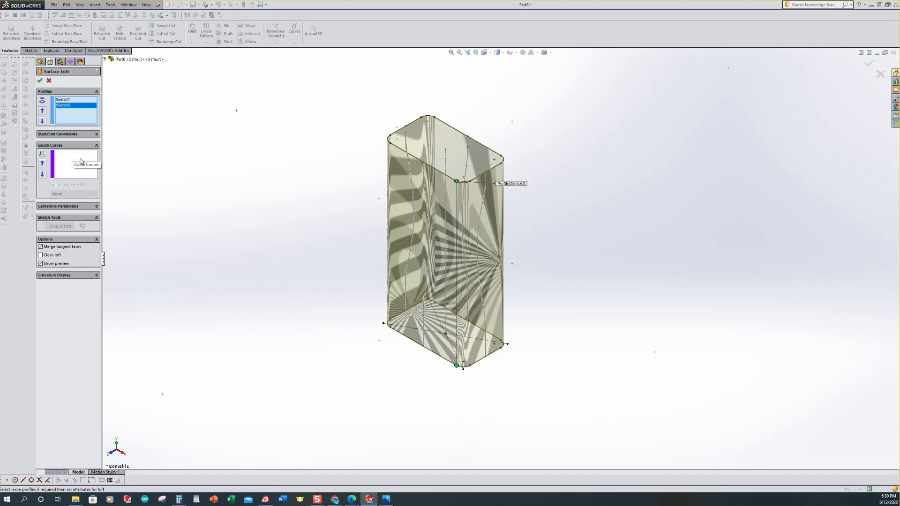
# Step: Add the four side sketches as guide curves and finish the surface loft
pyautogui.click(69, 160)
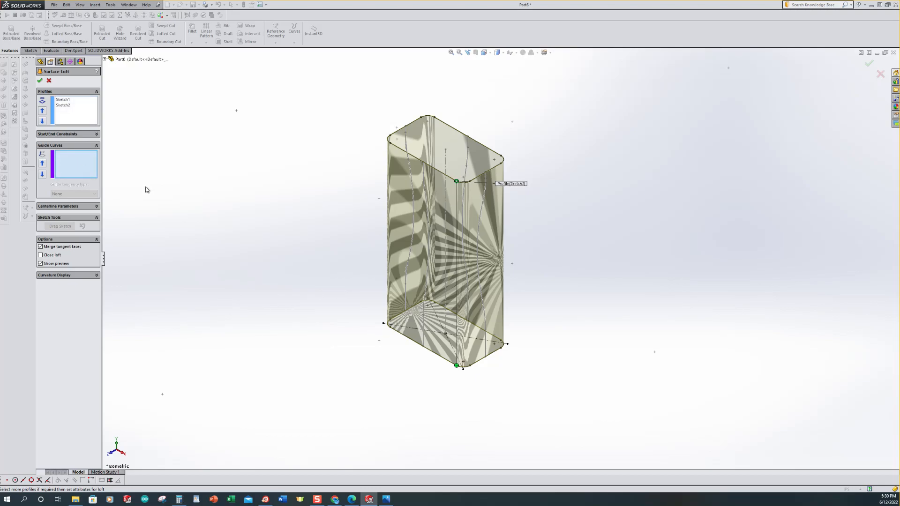
pyautogui.click(414, 235)
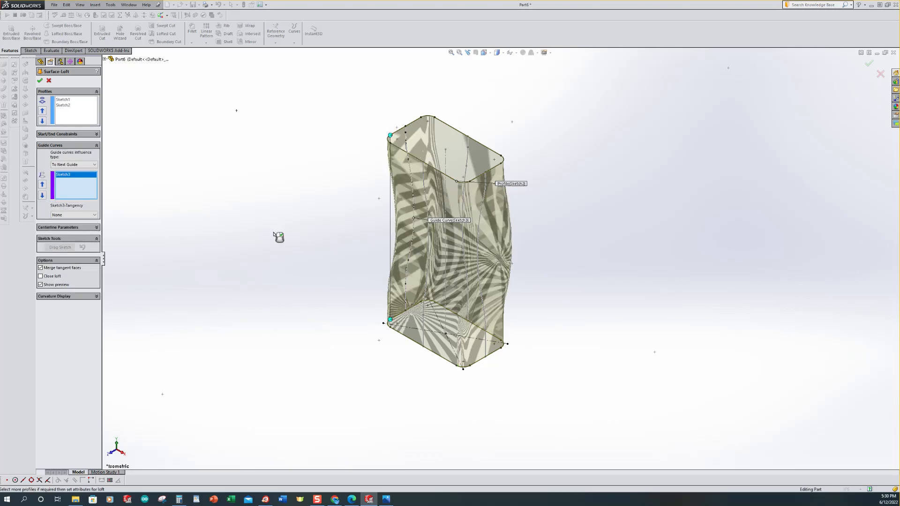
pyautogui.click(479, 261)
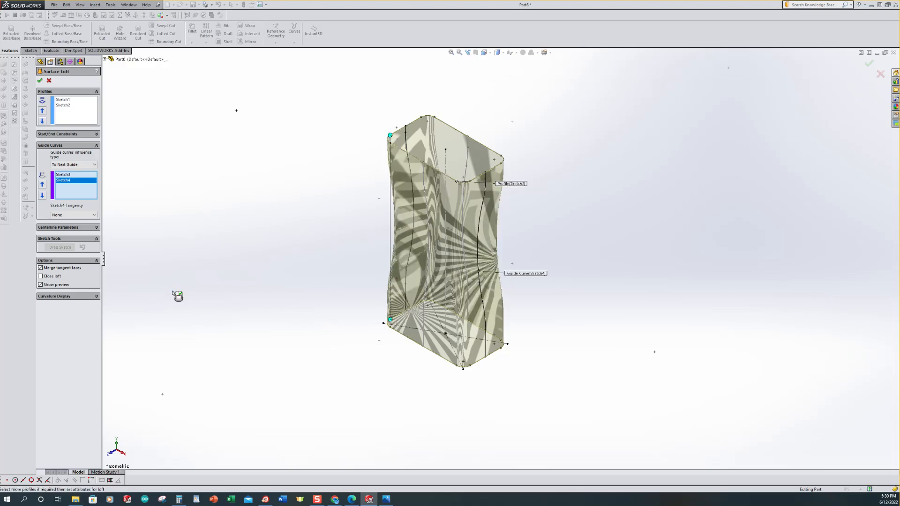
pyautogui.click(429, 258)
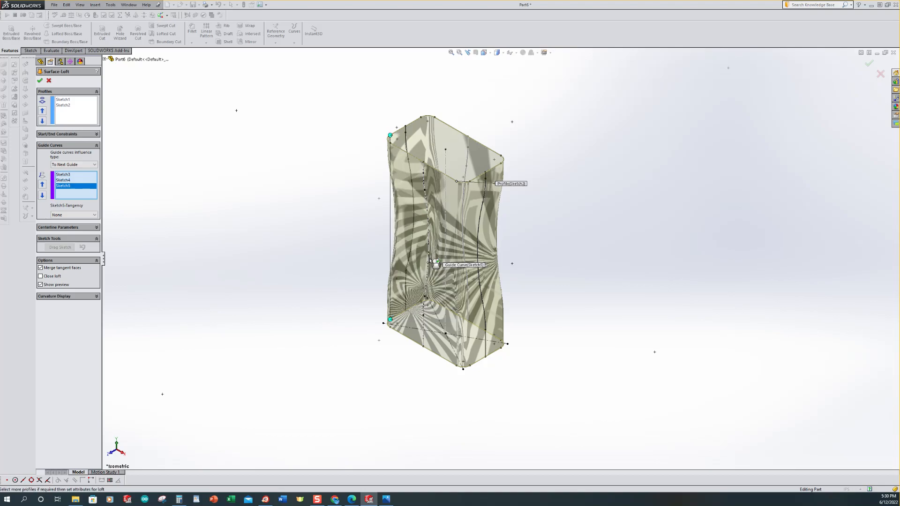
pyautogui.click(464, 246)
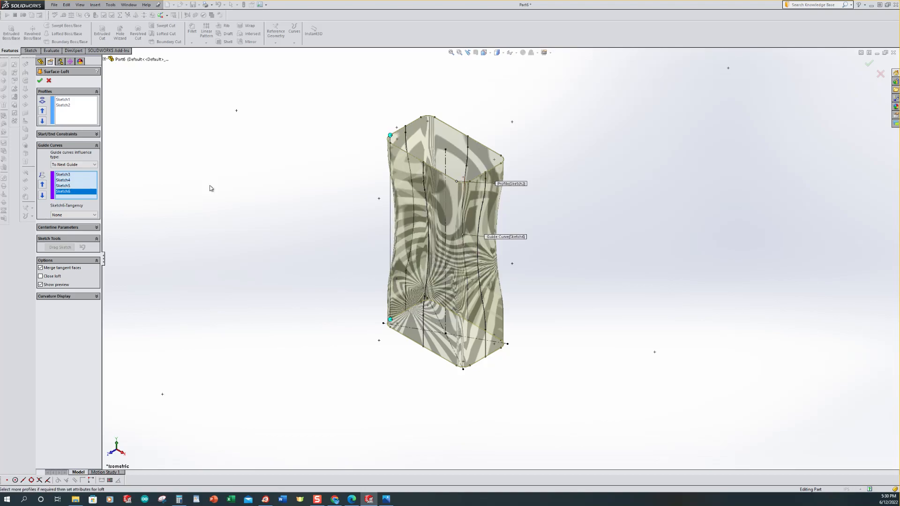
pyautogui.click(40, 81)
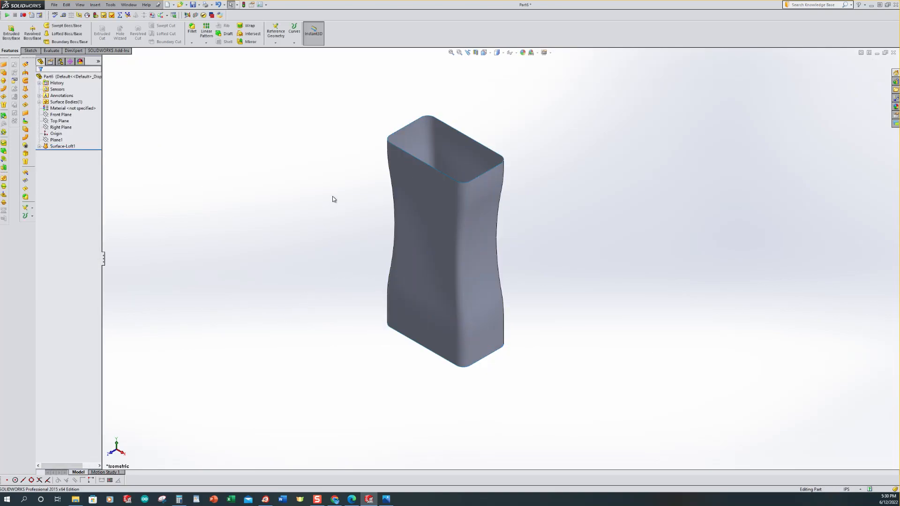
# Step: Hide the lofted surface body
pyautogui.moveTo(350, 362); pyautogui.dragTo(335, 304, button='middle')
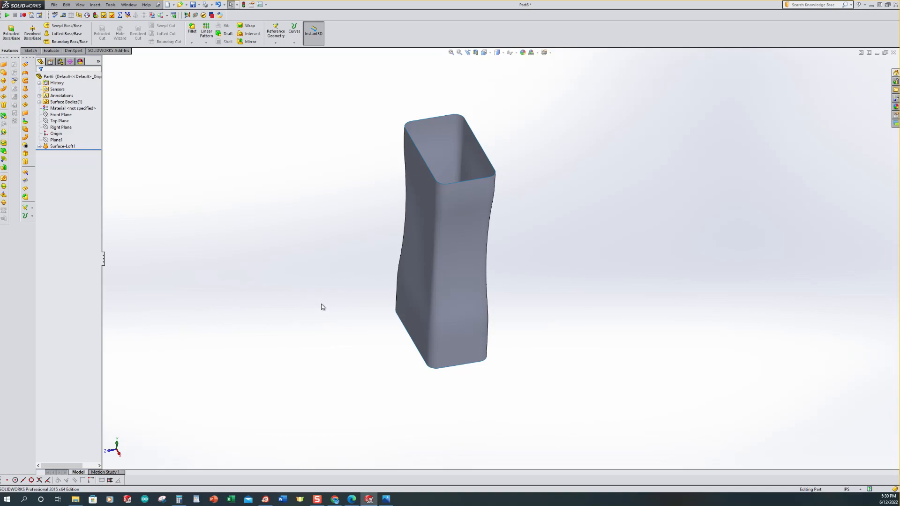
pyautogui.hotkey('ctrl', '7')
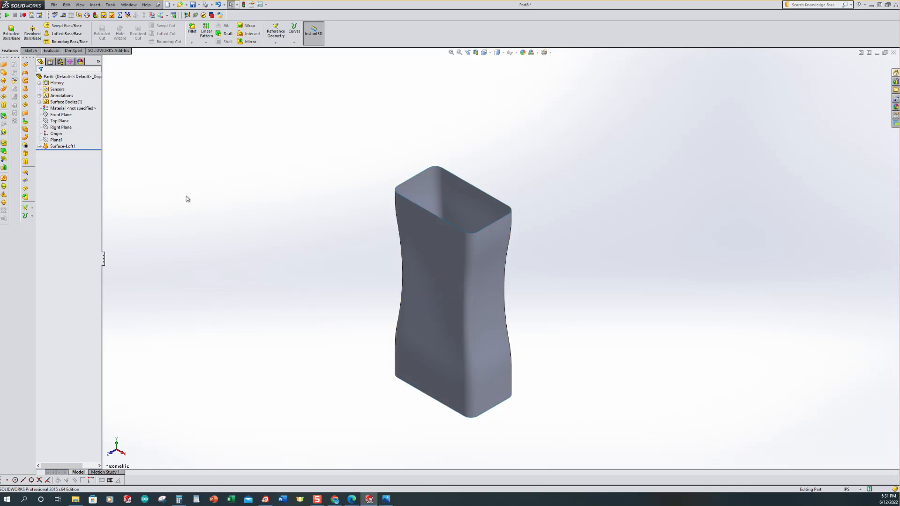
pyautogui.click(56, 102)
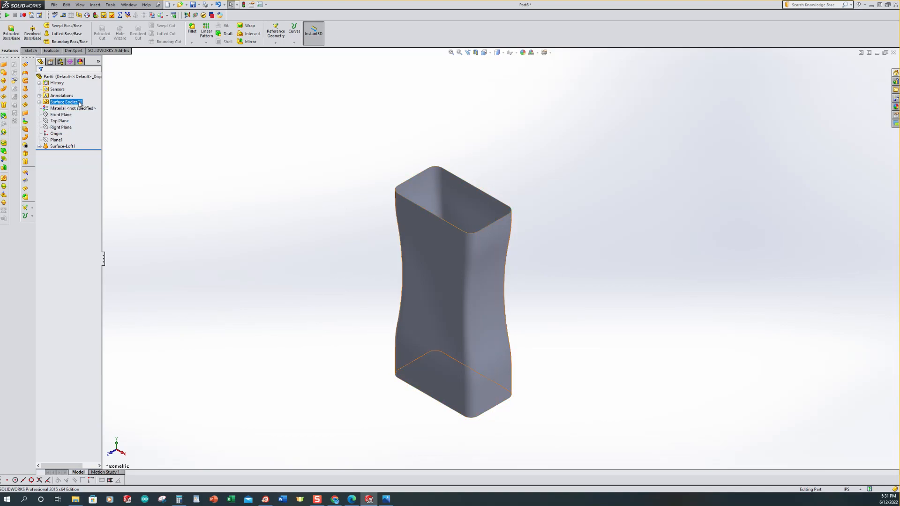
pyautogui.click(54, 105)
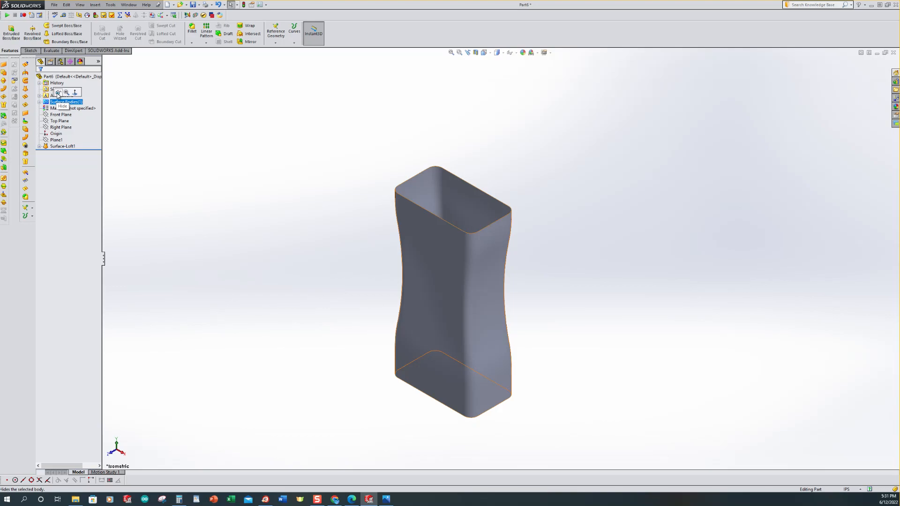
pyautogui.click(58, 92)
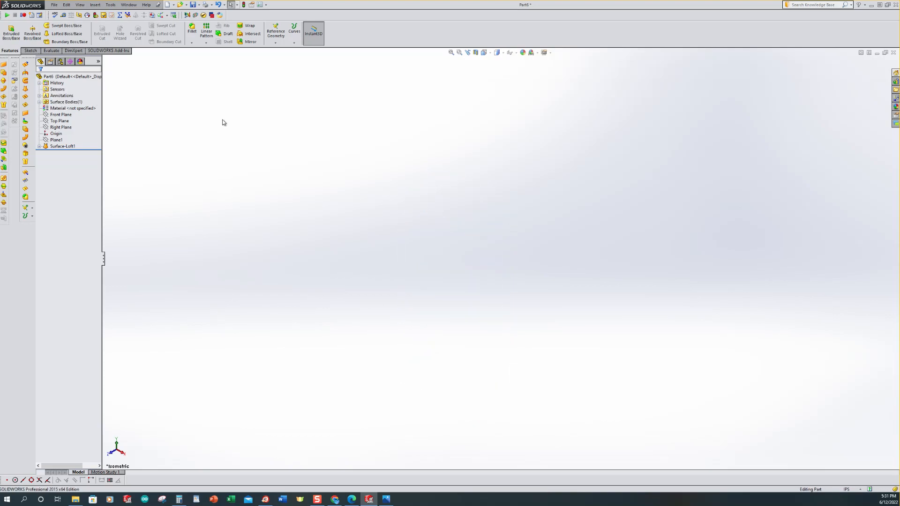
# Step: Examine the surface loft's feature tree, selecting Plane1 and the loft's profile sketches to preview them
pyautogui.click(67, 146)
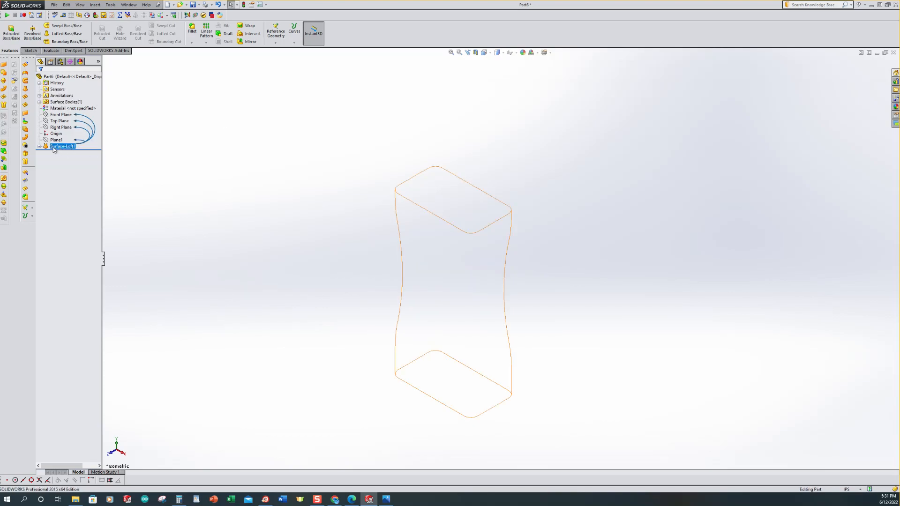
pyautogui.click(57, 139)
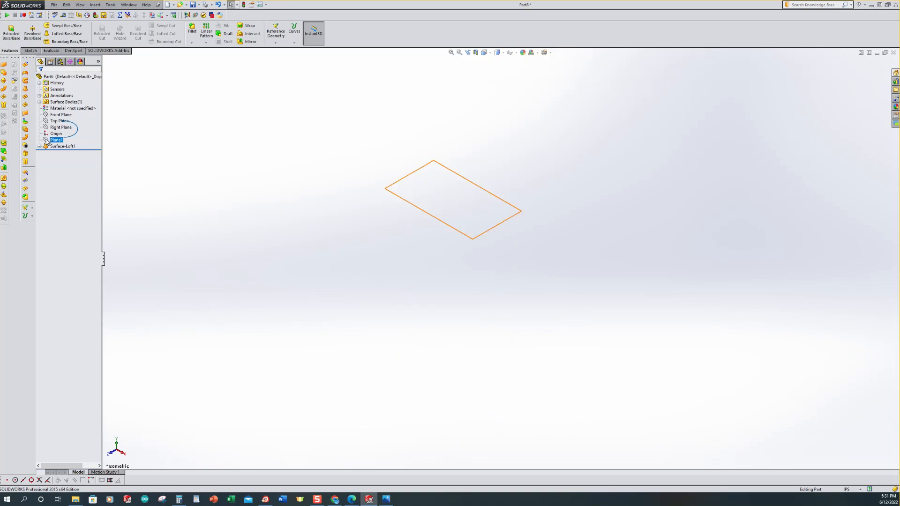
pyautogui.click(40, 146)
pyautogui.click(64, 153)
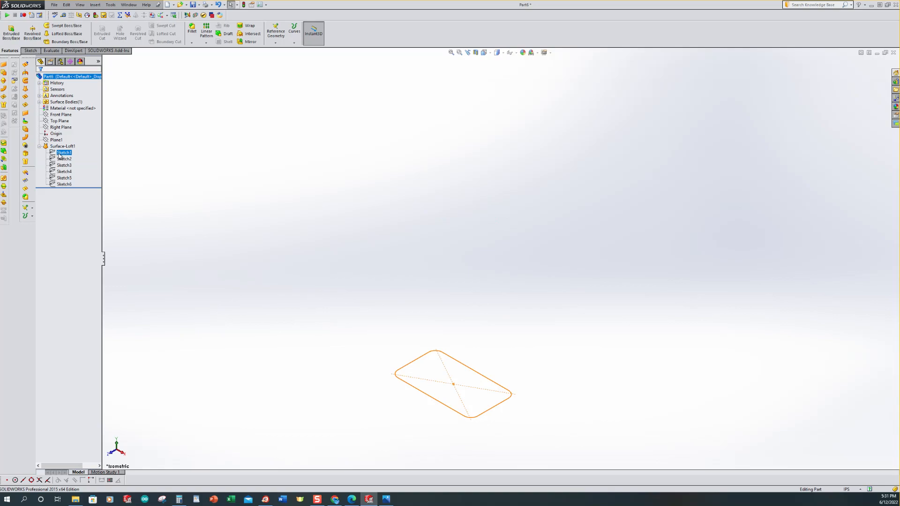
pyautogui.click(63, 160)
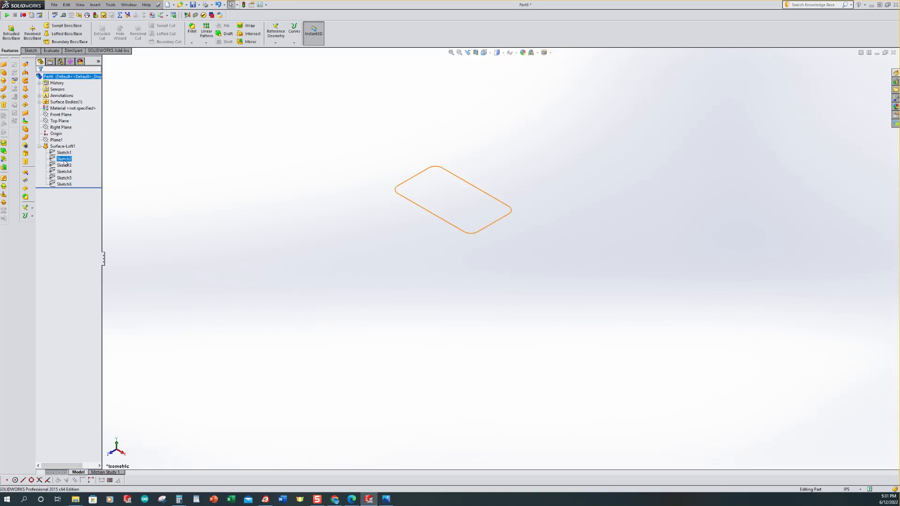
pyautogui.click(64, 153)
pyautogui.click(53, 147)
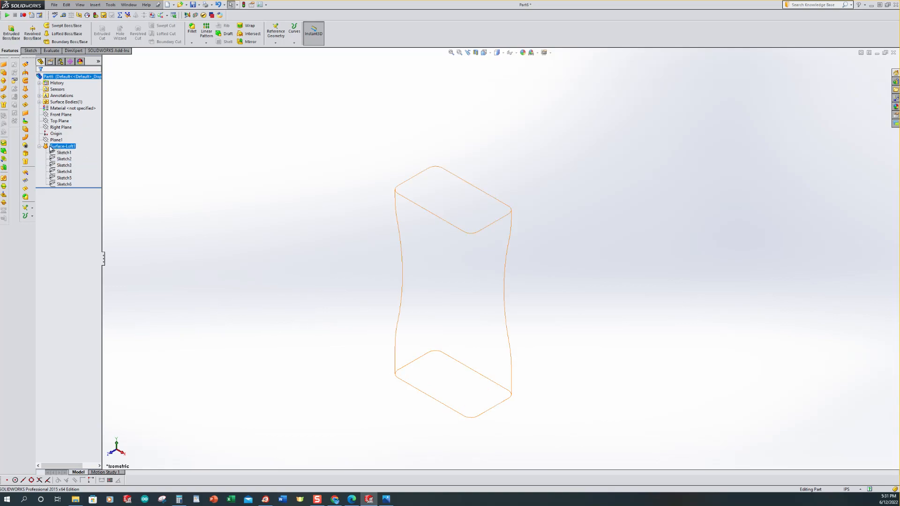
pyautogui.click(40, 147)
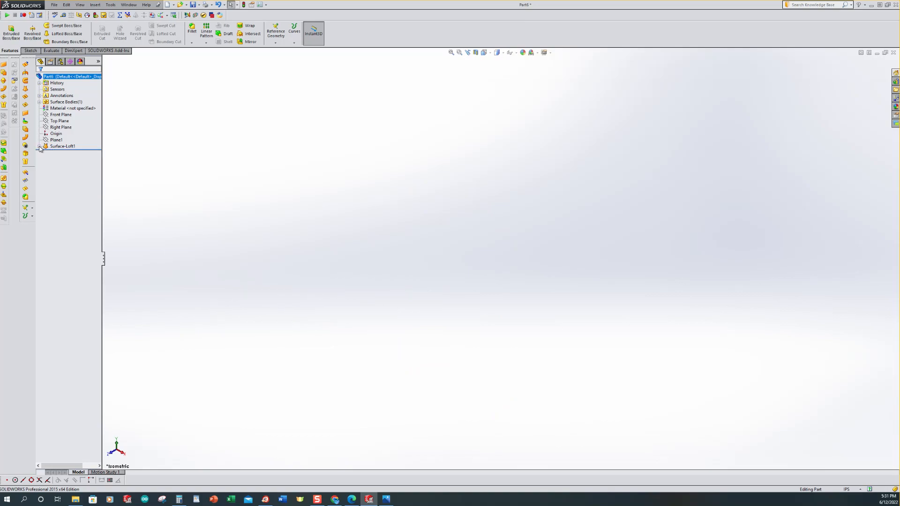
pyautogui.click(40, 146)
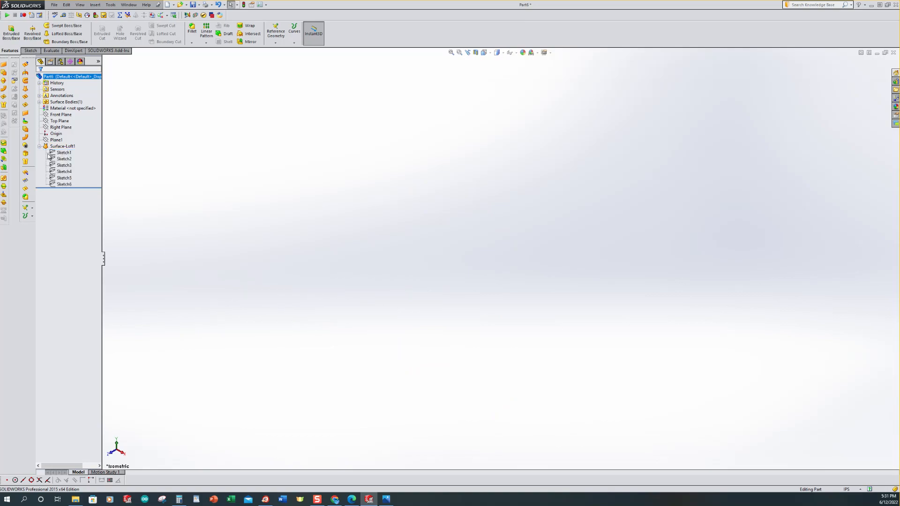
# Step: Show the top rounded-rectangle profile sketch (Sketch2) in the graphics area
pyautogui.click(61, 153)
pyautogui.click(60, 160)
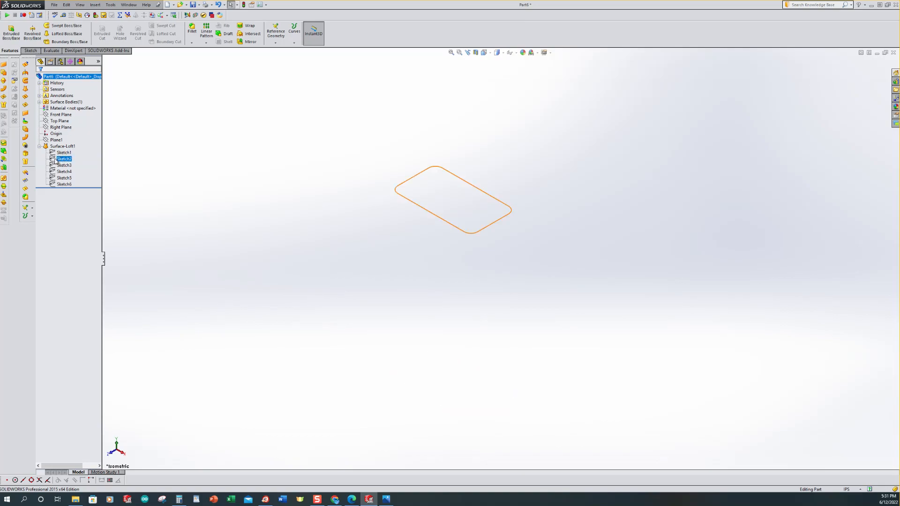
pyautogui.doubleClick(53, 160)
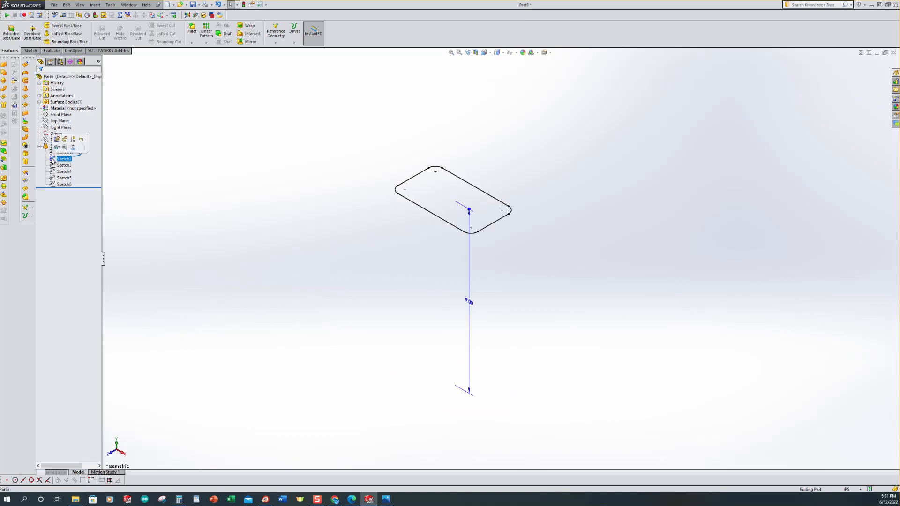
pyautogui.click(56, 147)
pyautogui.click(225, 160)
pyautogui.scroll(3, 465, 221)
pyautogui.scroll(-2, 542, 200)
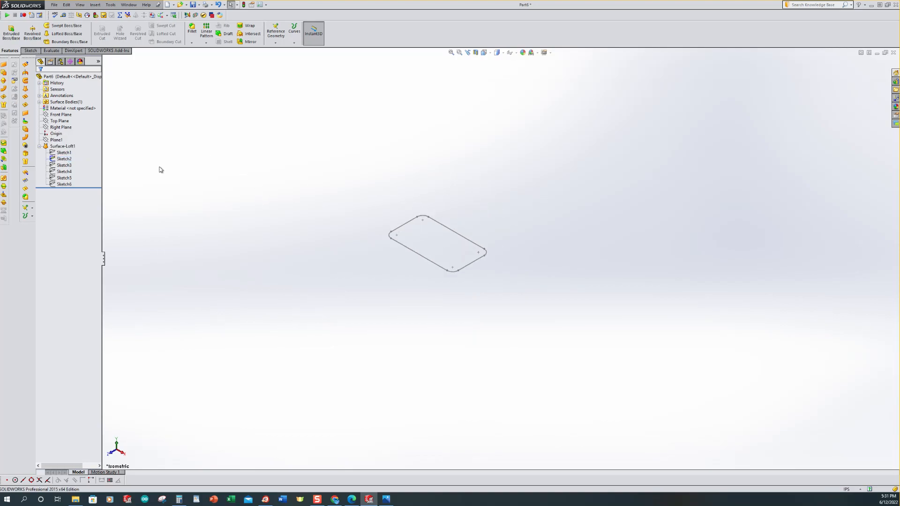
# Step: Create a new reference plane offset 3 in from Plane1
pyautogui.click(276, 45)
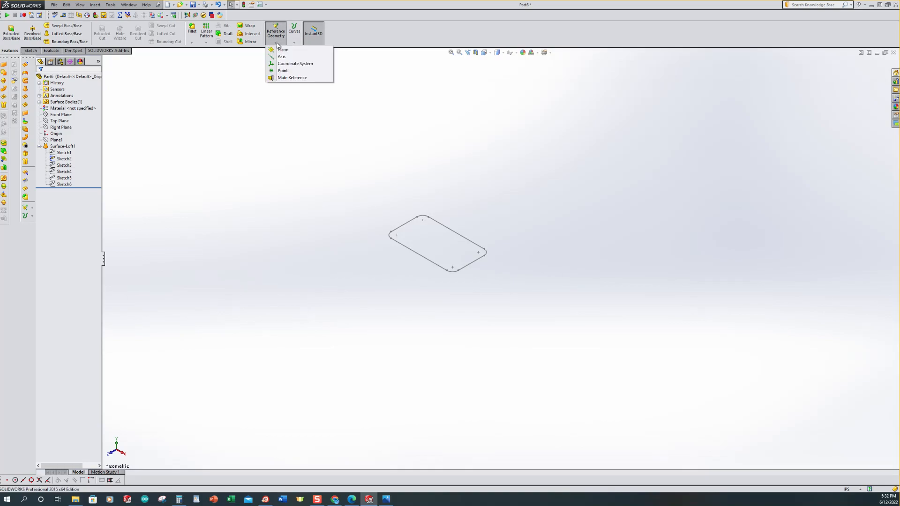
pyautogui.click(283, 49)
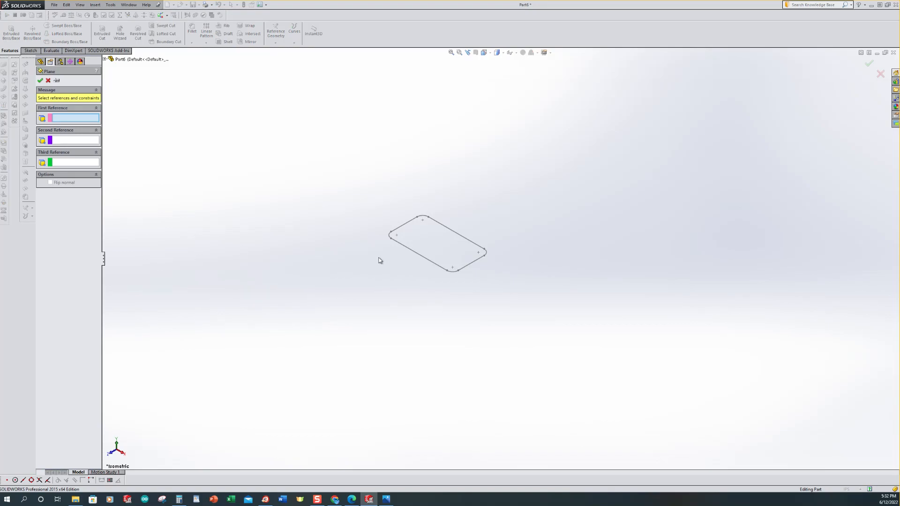
pyautogui.scroll(2, 309, 257)
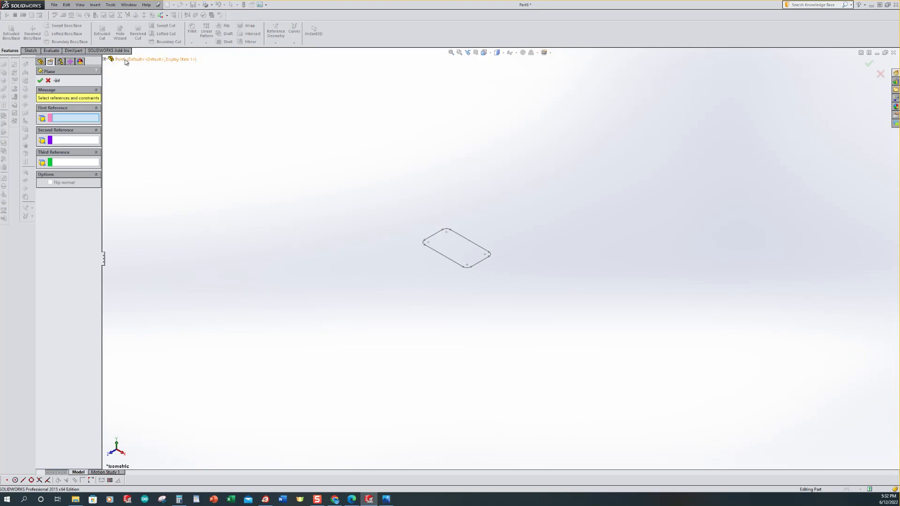
pyautogui.click(105, 59)
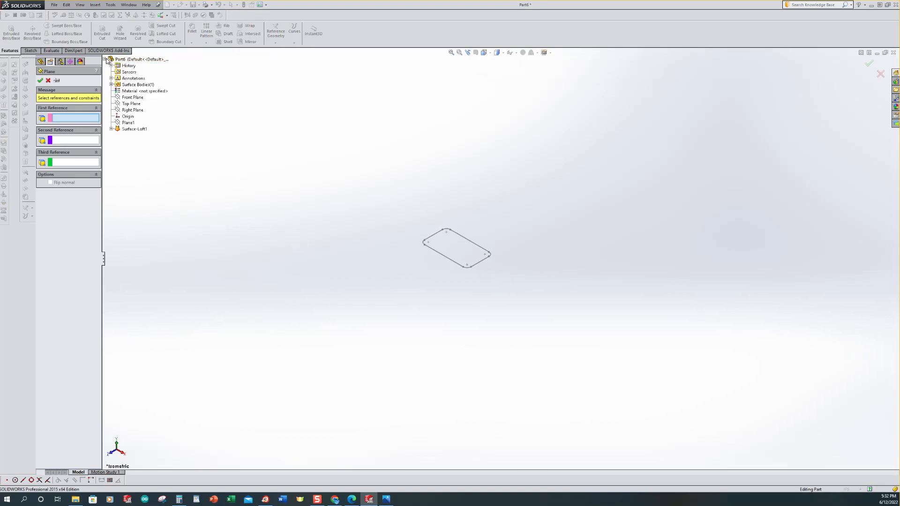
pyautogui.click(119, 123)
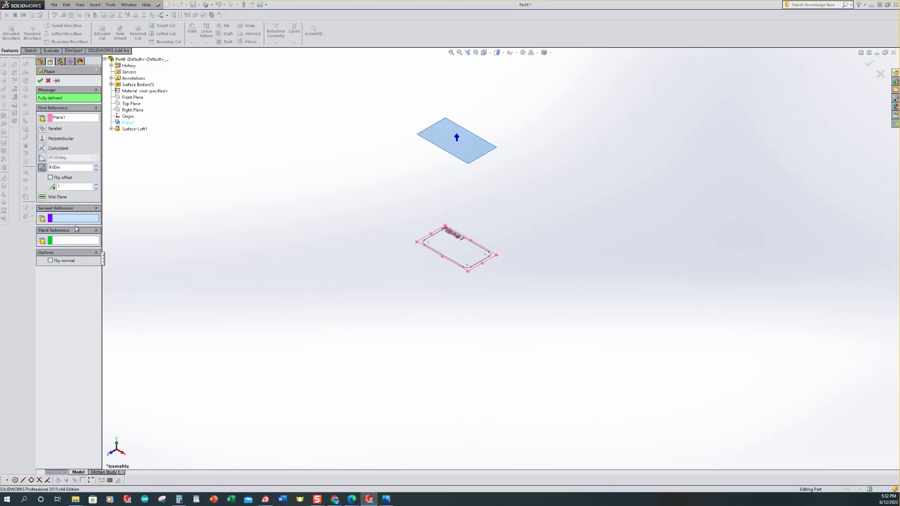
pyautogui.click(44, 167)
pyautogui.write('3')
pyautogui.press('Return')
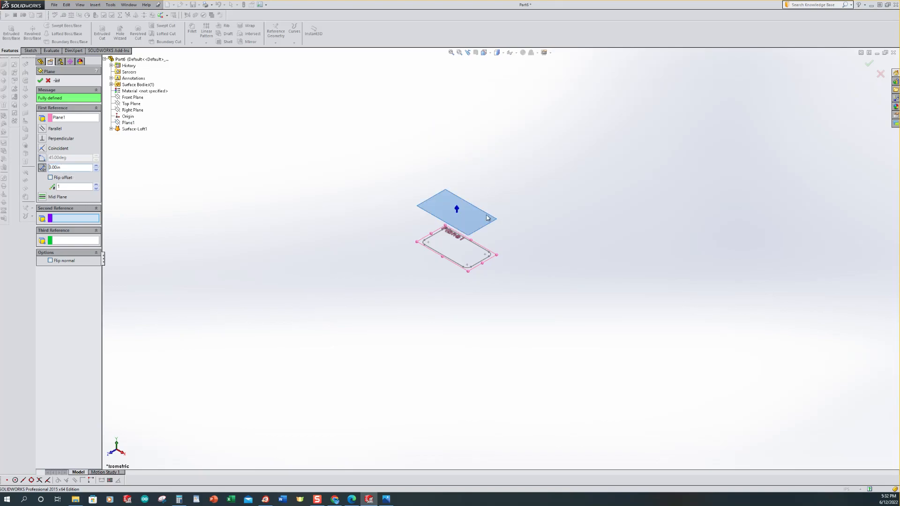
pyautogui.click(41, 80)
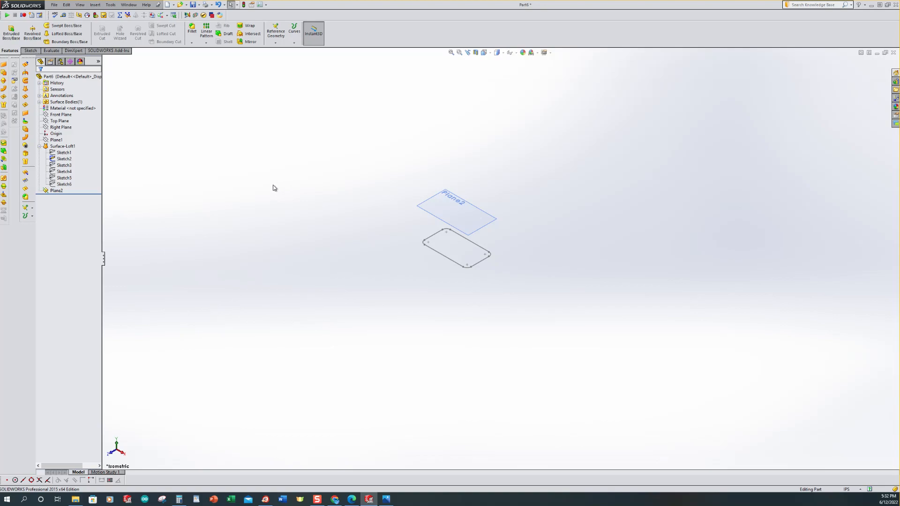
# Step: Start a sketch on Plane2 and draw a circle centred on the origin, about 1.25 in in diameter
pyautogui.click(49, 191)
pyautogui.click(46, 192)
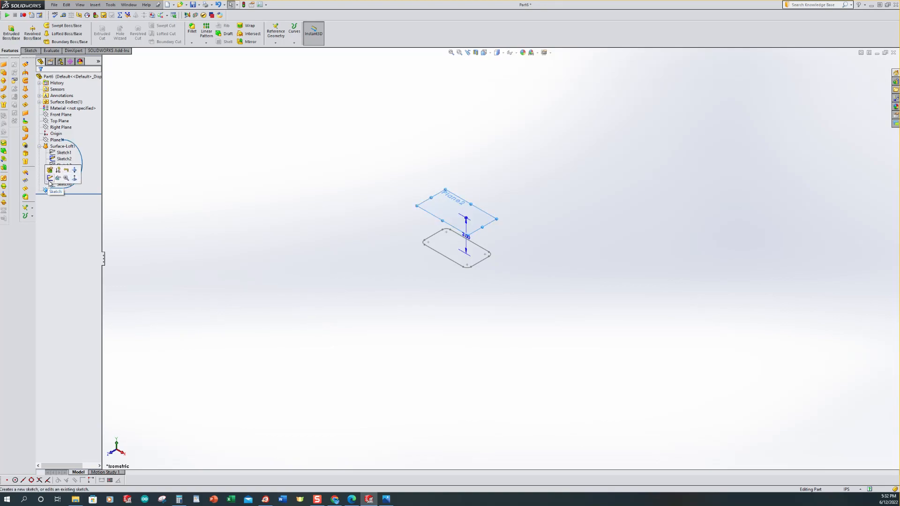
pyautogui.click(51, 178)
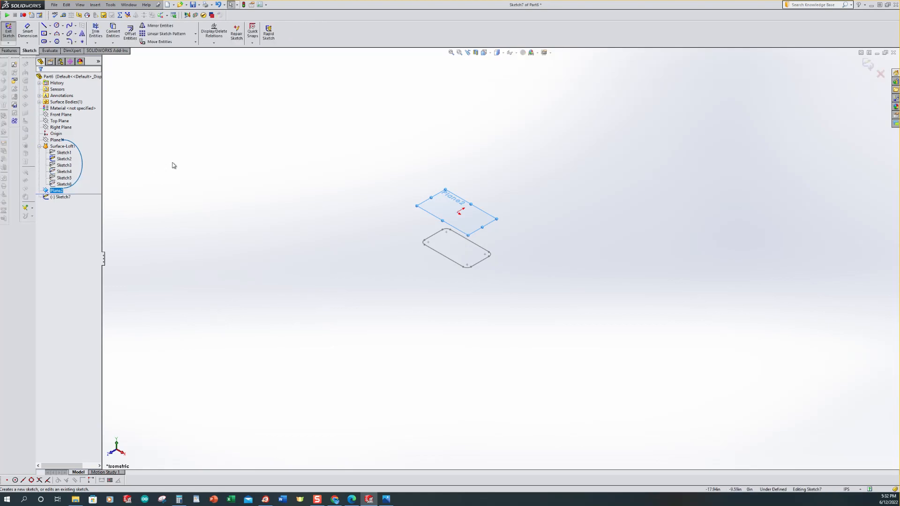
pyautogui.hotkey('ctrl', '8')
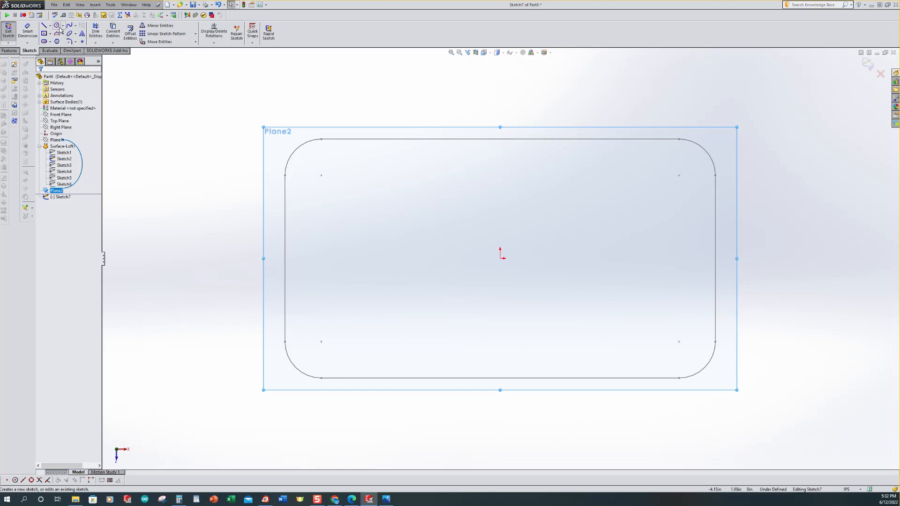
pyautogui.click(57, 26)
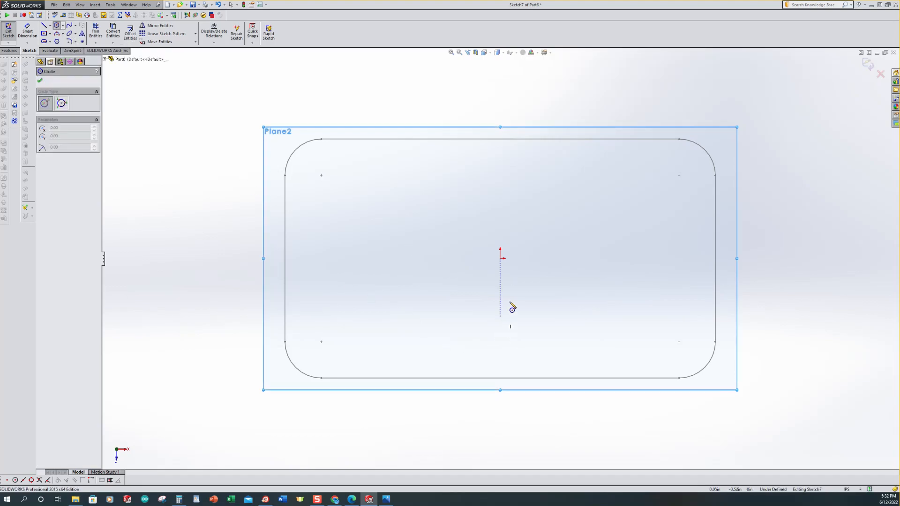
pyautogui.click(500, 258)
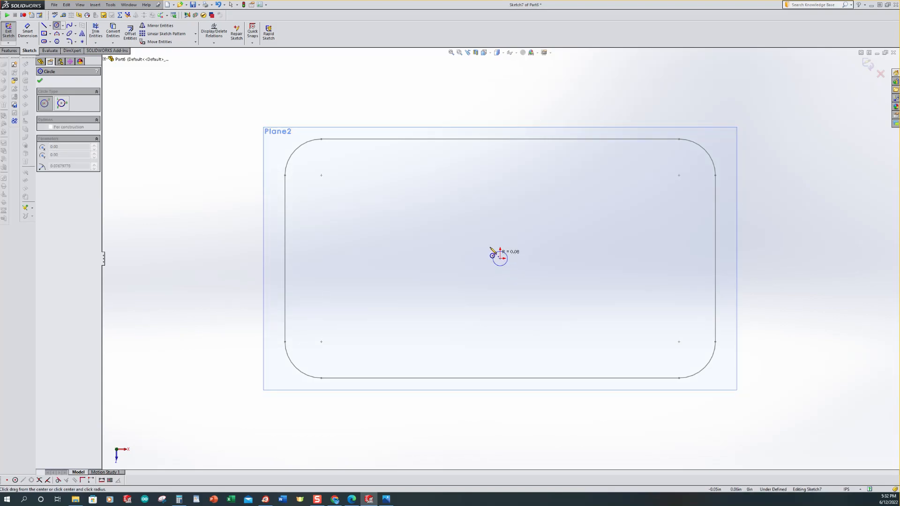
pyautogui.click(456, 222)
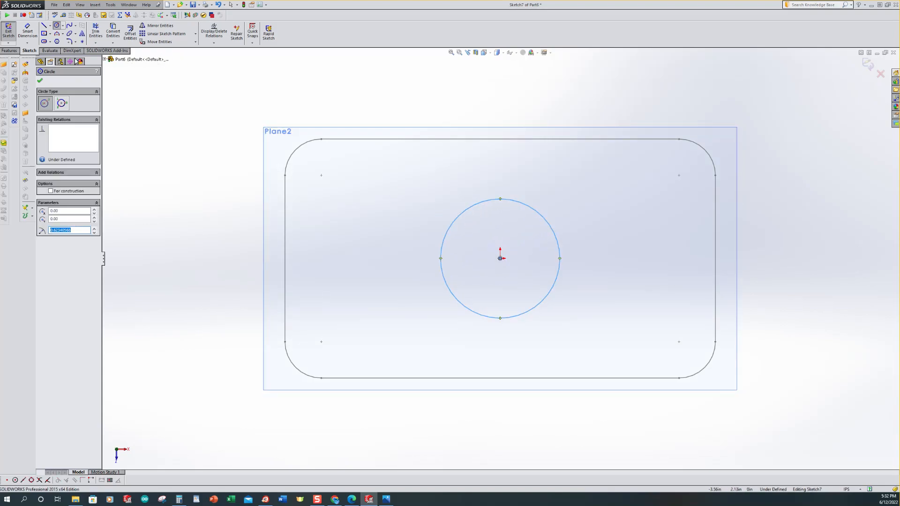
# Step: Dimension the circle's diameter as 1.25 in and exit the sketch
pyautogui.click(29, 33)
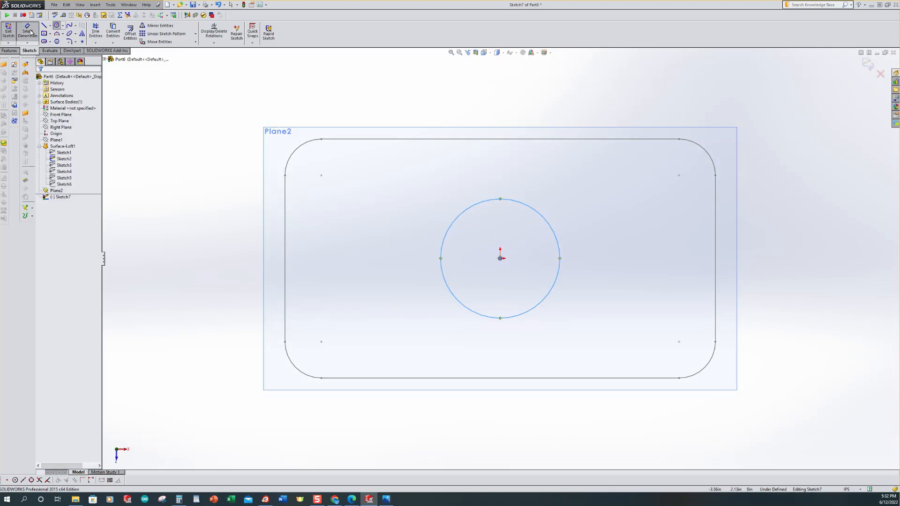
pyautogui.click(457, 223)
pyautogui.click(388, 186)
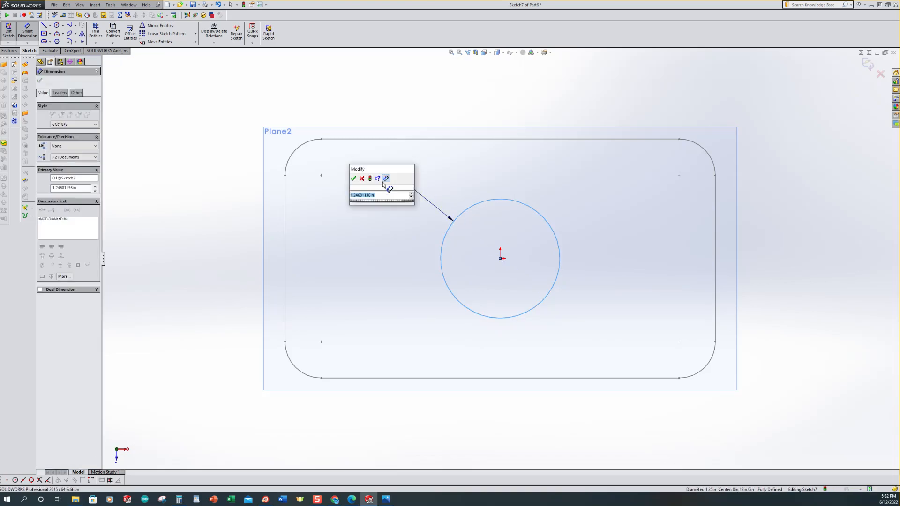
pyautogui.write('1.25')
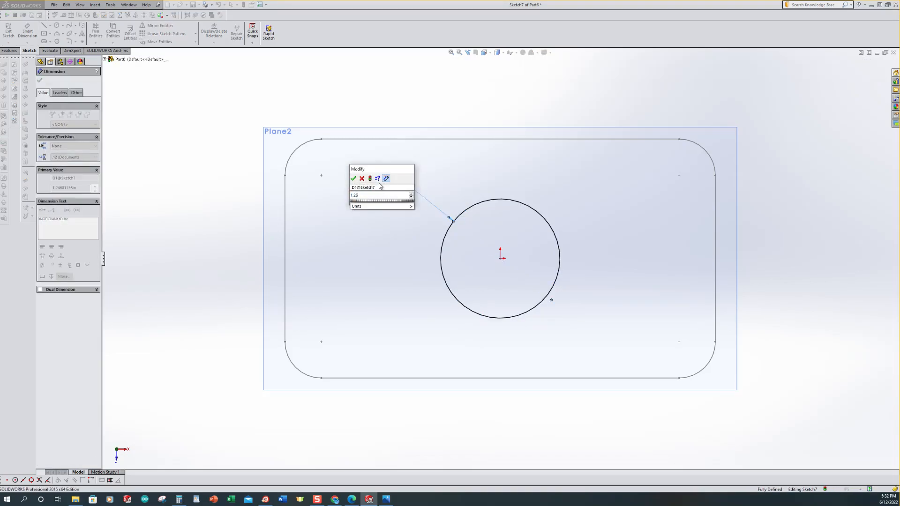
pyautogui.press('Return')
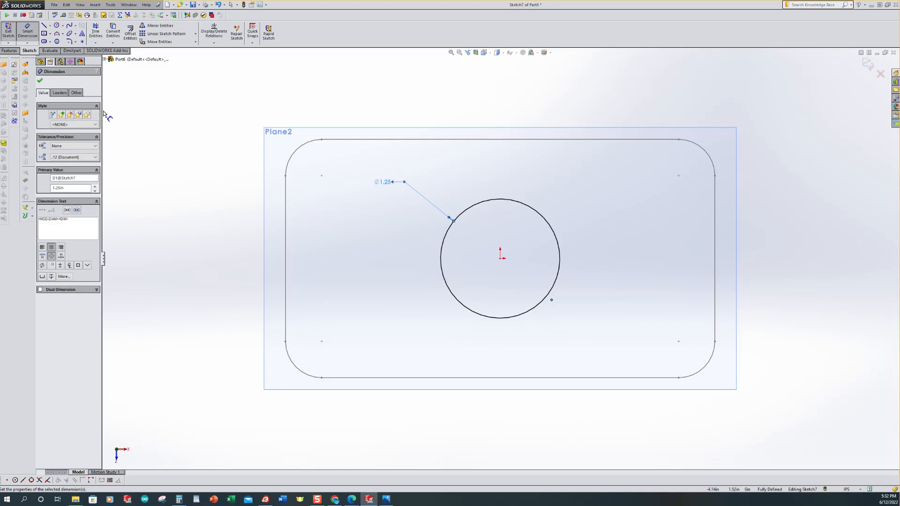
pyautogui.click(39, 81)
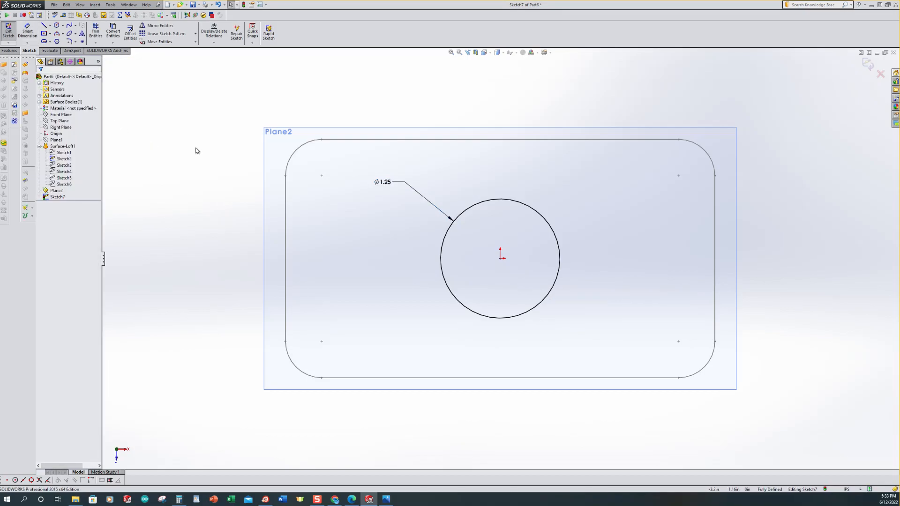
pyautogui.hotkey('ctrl', '7')
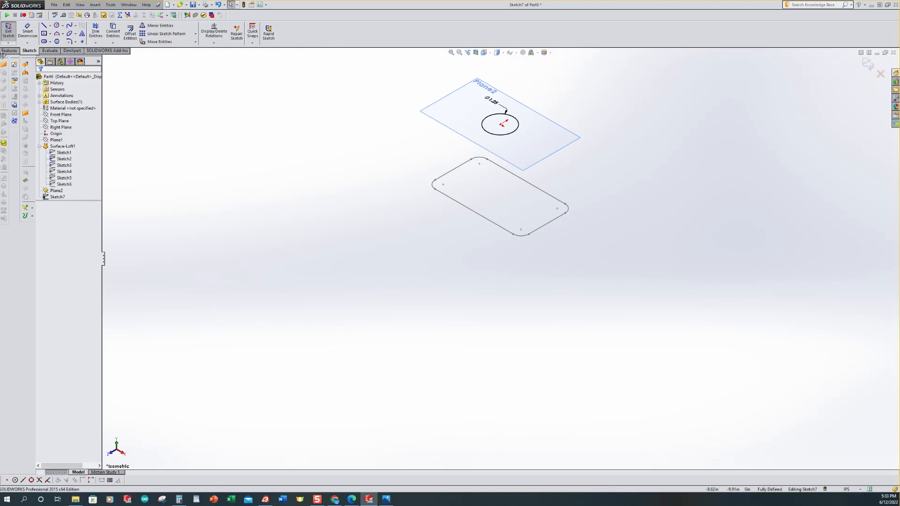
pyautogui.click(7, 31)
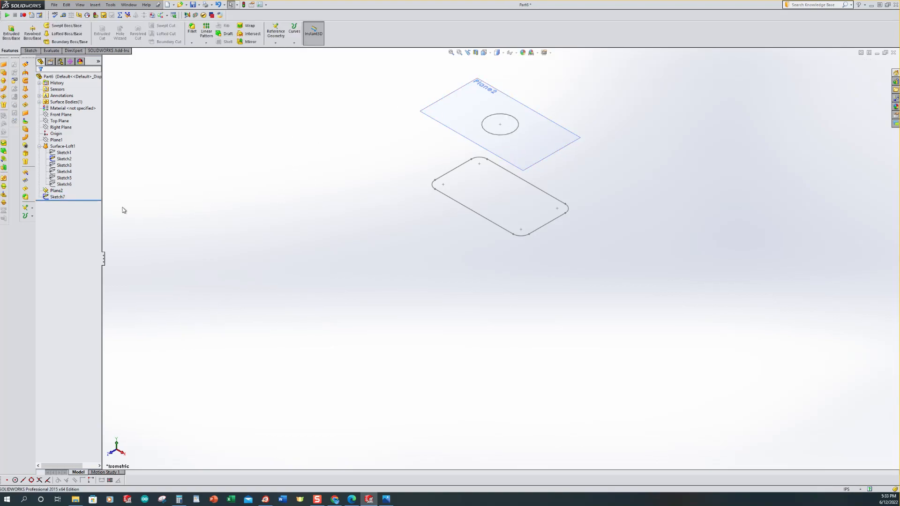
# Step: Hide Plane2 and start a new sketch on the Front Plane, viewed normal to it
pyautogui.click(52, 191)
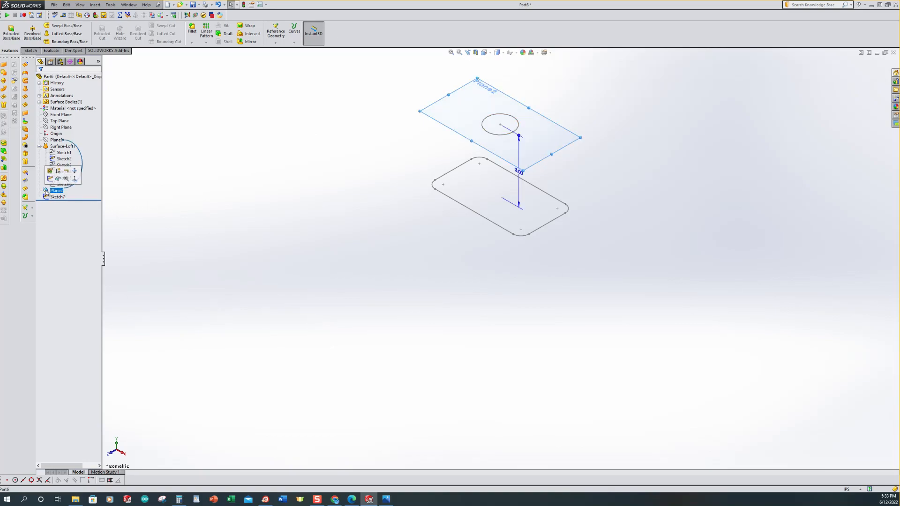
pyautogui.click(58, 179)
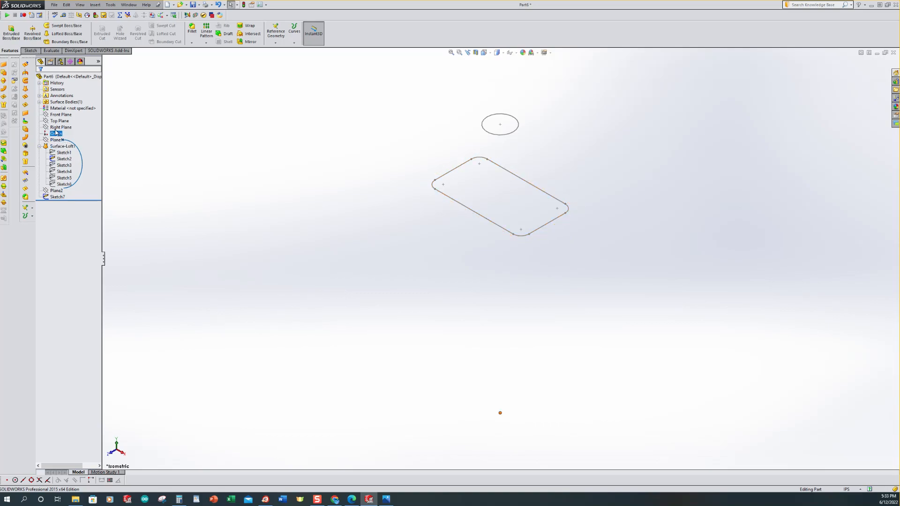
pyautogui.click(48, 115)
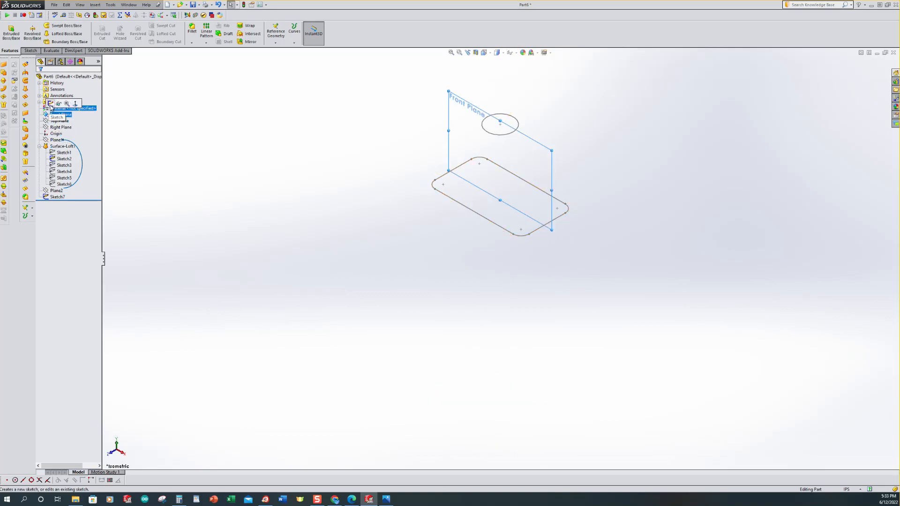
pyautogui.click(51, 104)
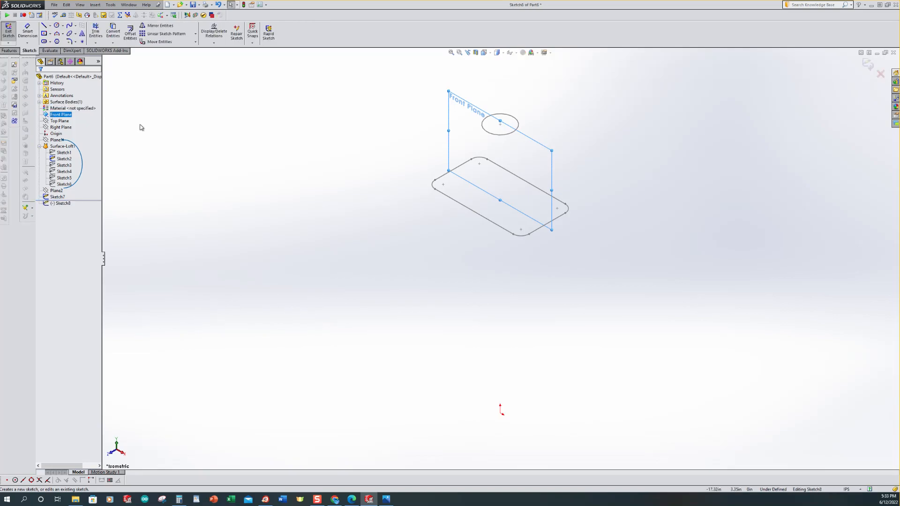
pyautogui.hotkey('ctrl', '8')
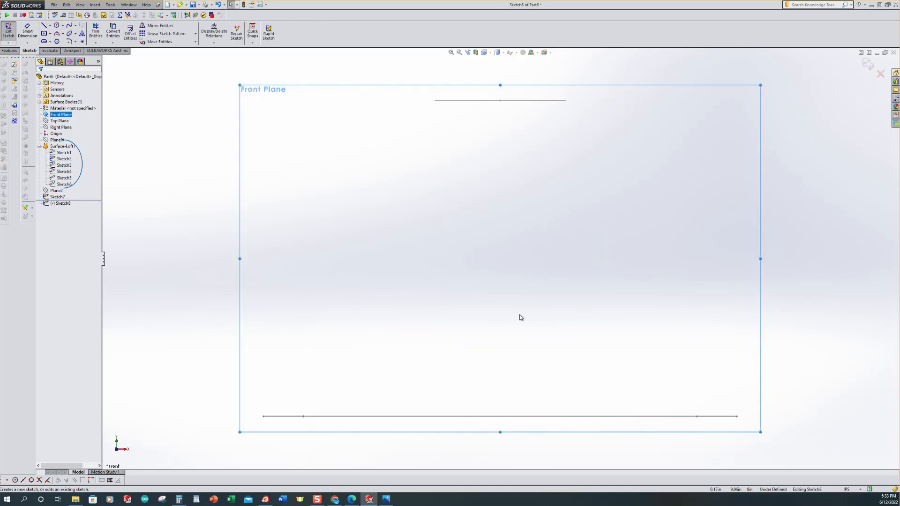
pyautogui.scroll(3, 520, 317)
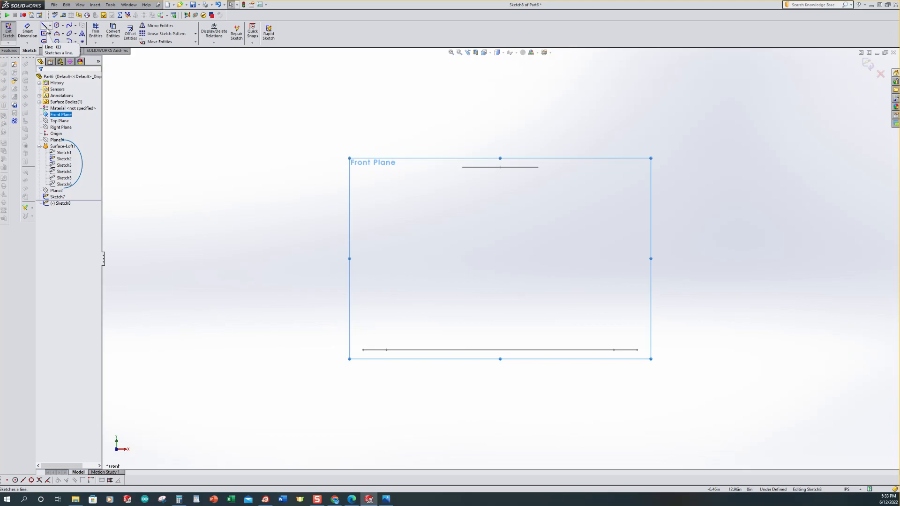
# Step: Draw two short vertical lines left of centre: one hanging down from the neck circle's level, one rising from the top profile's level
pyautogui.click(44, 28)
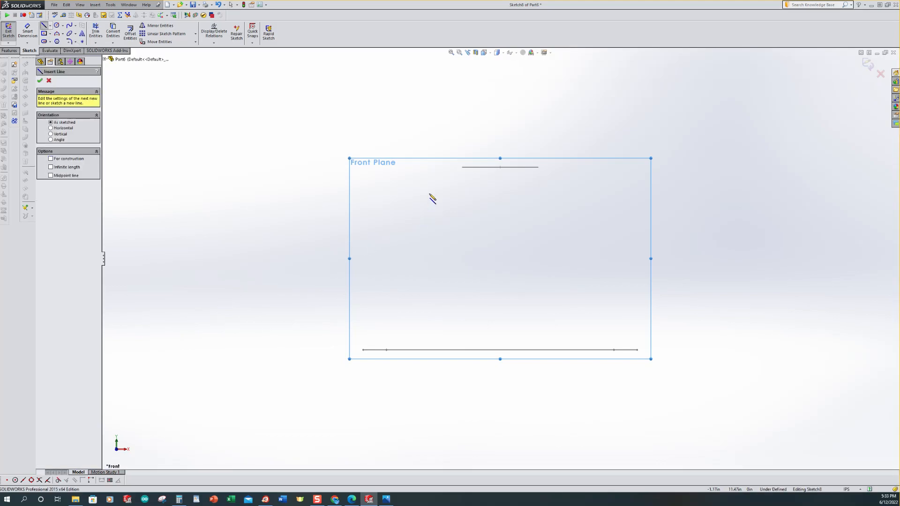
pyautogui.click(430, 167)
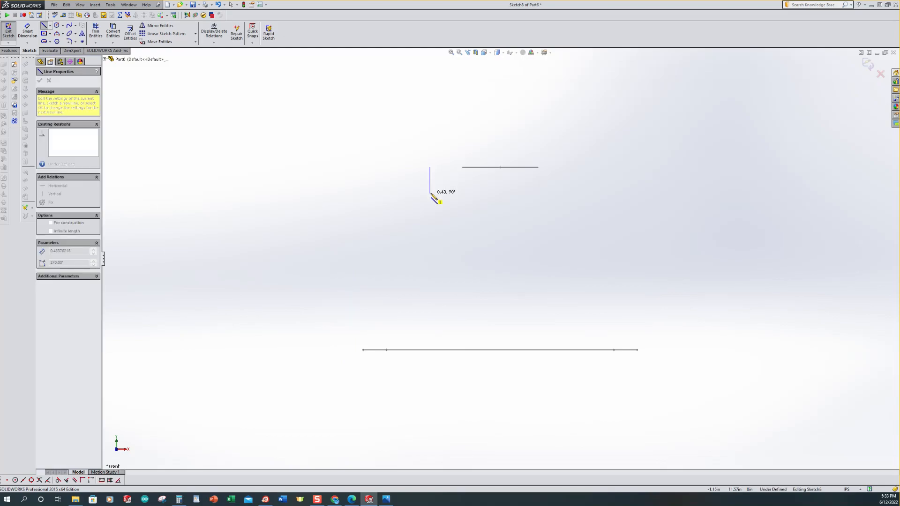
pyautogui.click(430, 193)
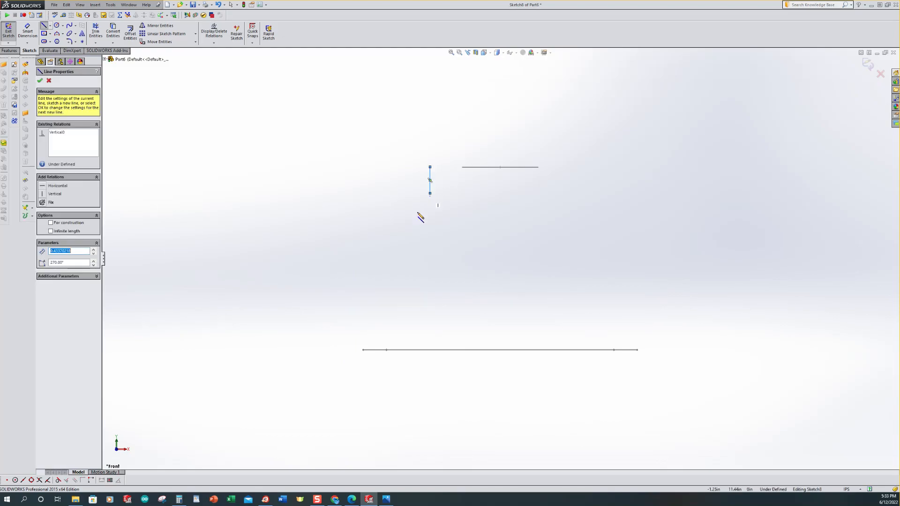
pyautogui.click(340, 350)
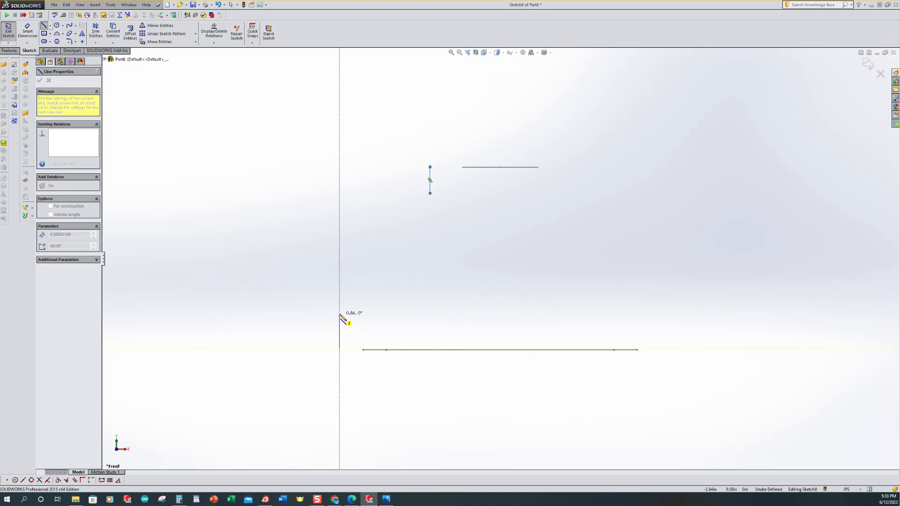
pyautogui.click(340, 314)
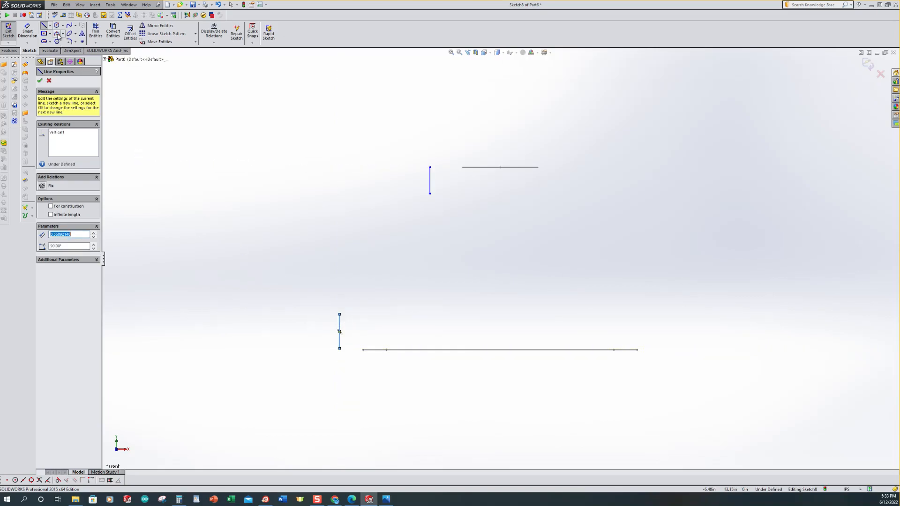
# Step: Draw a three-point arc joining the lower end of the upper line to the upper end of the lower line
pyautogui.click(57, 35)
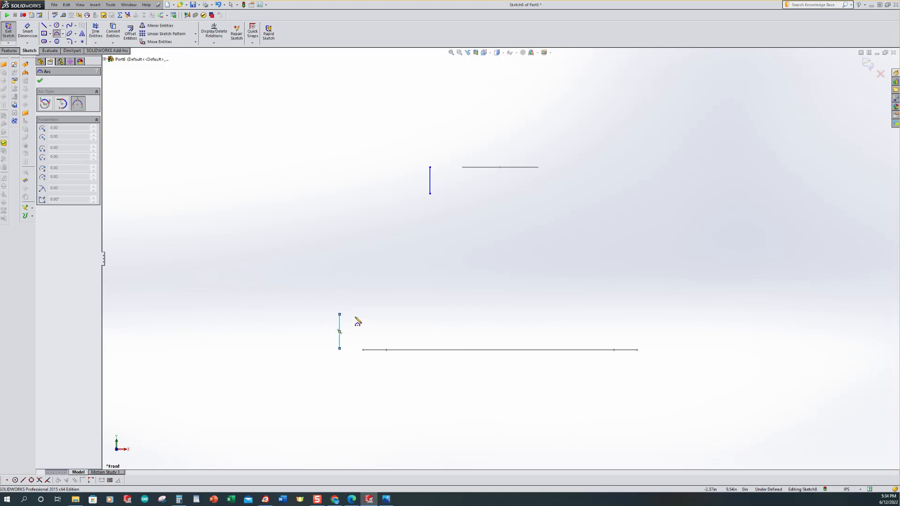
pyautogui.click(340, 315)
pyautogui.click(430, 194)
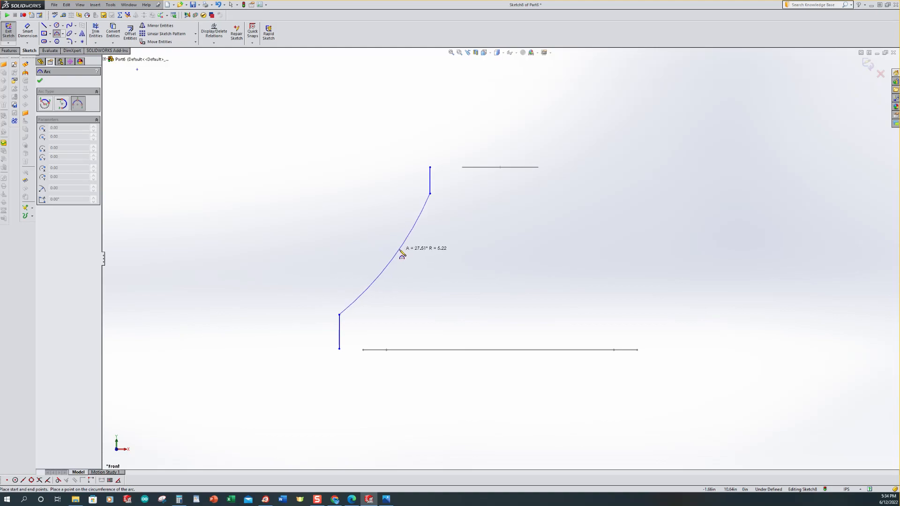
pyautogui.click(399, 256)
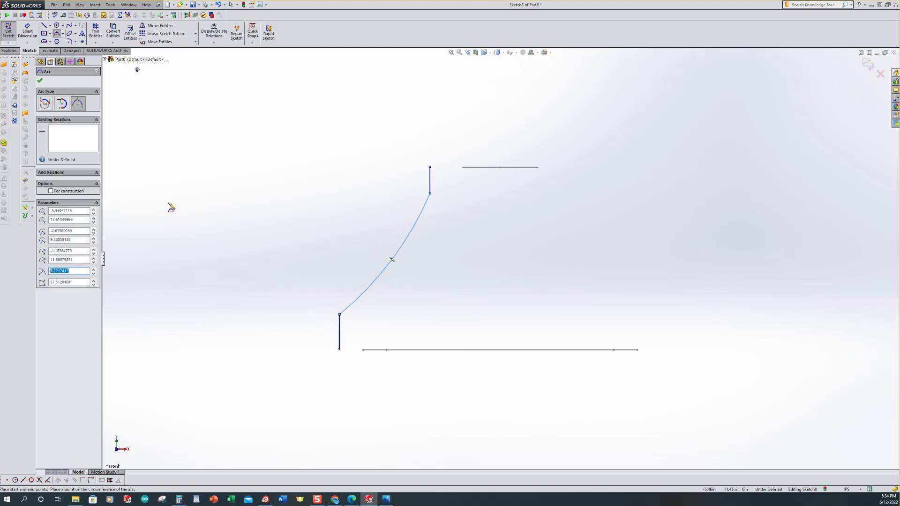
# Step: Dimension both short vertical lines as 0.5 in long
pyautogui.click(29, 31)
pyautogui.click(422, 181)
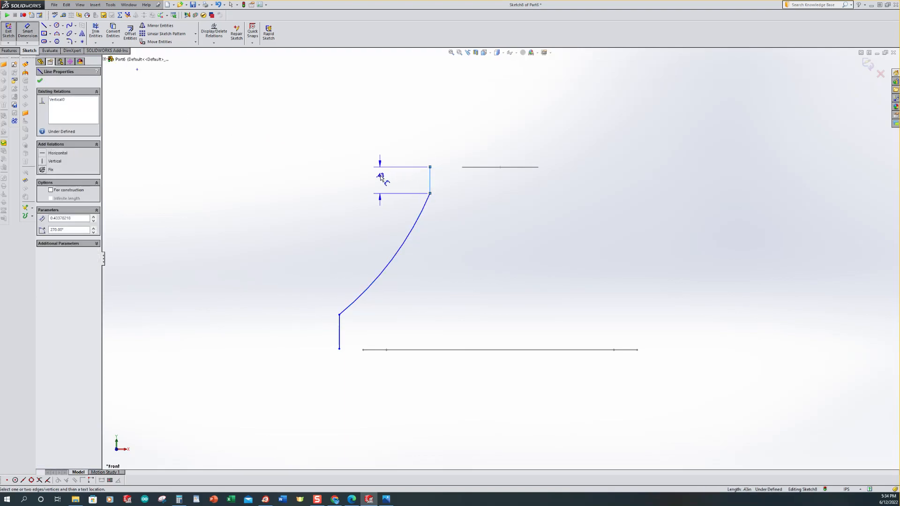
pyautogui.click(380, 180)
pyautogui.write('5')
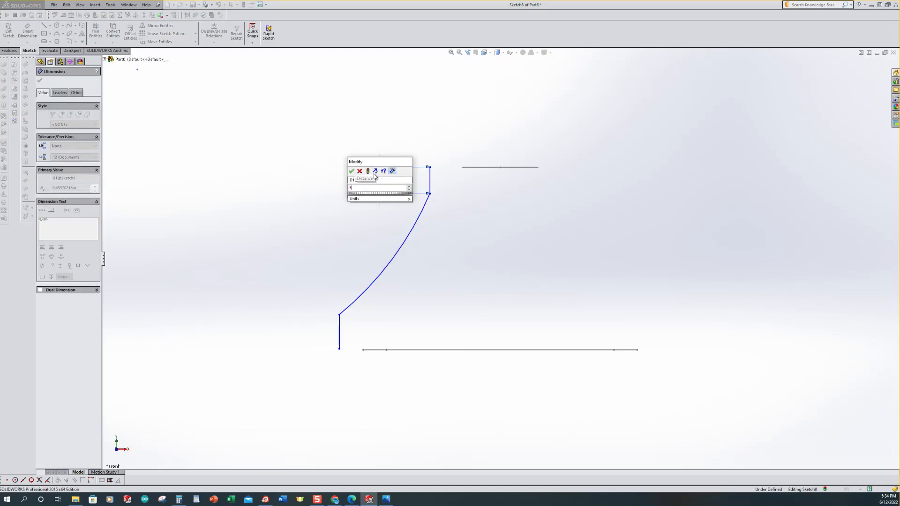
pyautogui.press('Return')
pyautogui.click(341, 338)
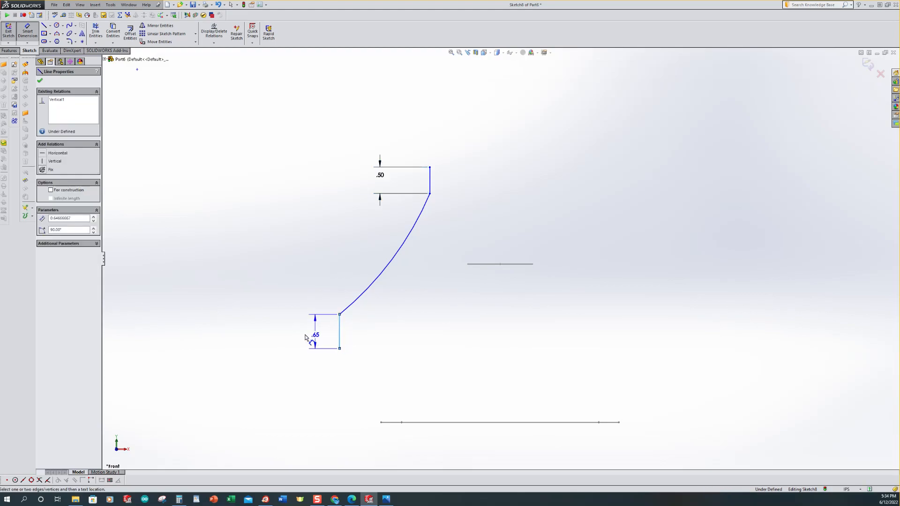
pyautogui.click(292, 336)
pyautogui.write('.5')
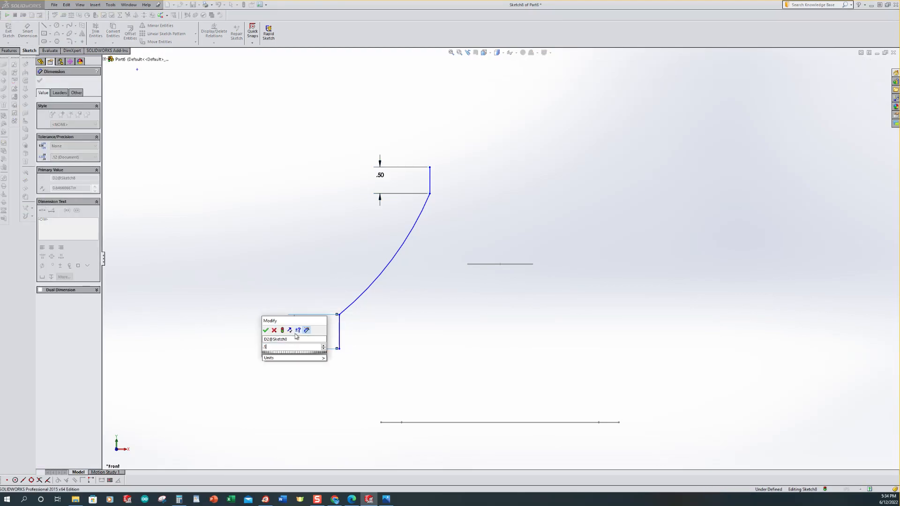
pyautogui.press('Return')
# Step: Dimension the arc's radius as 5 in
pyautogui.scroll(2, 511, 270)
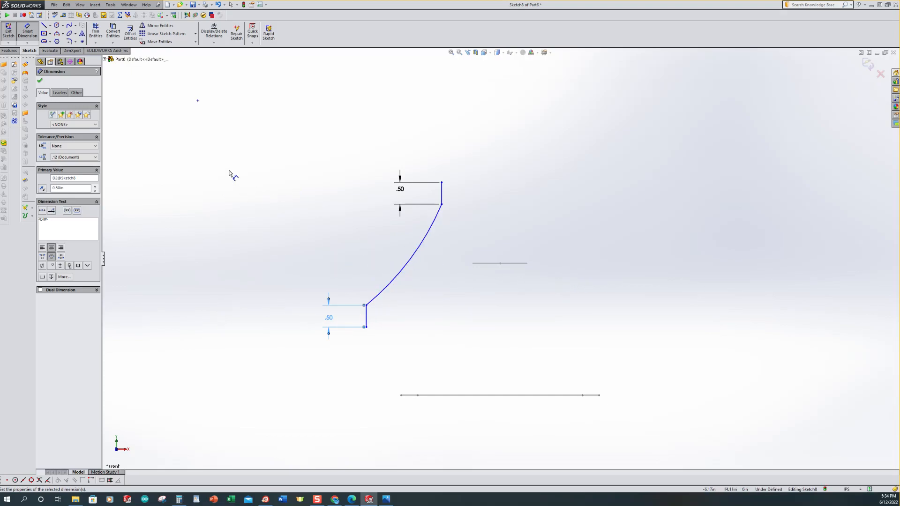
pyautogui.click(406, 266)
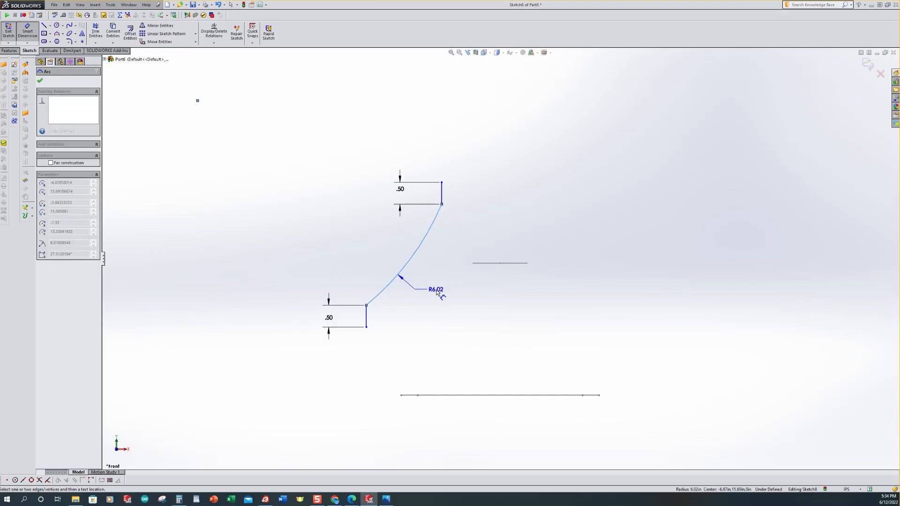
pyautogui.click(438, 293)
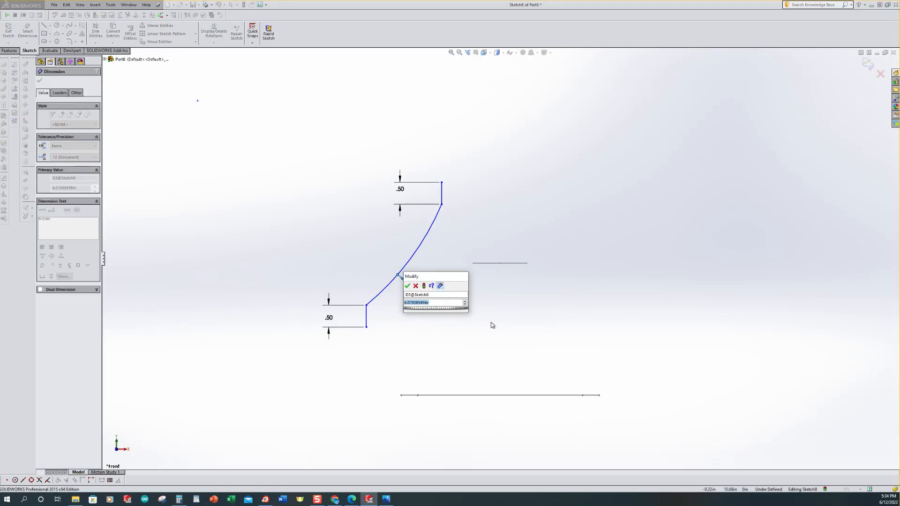
pyautogui.write('5')
pyautogui.press('Return')
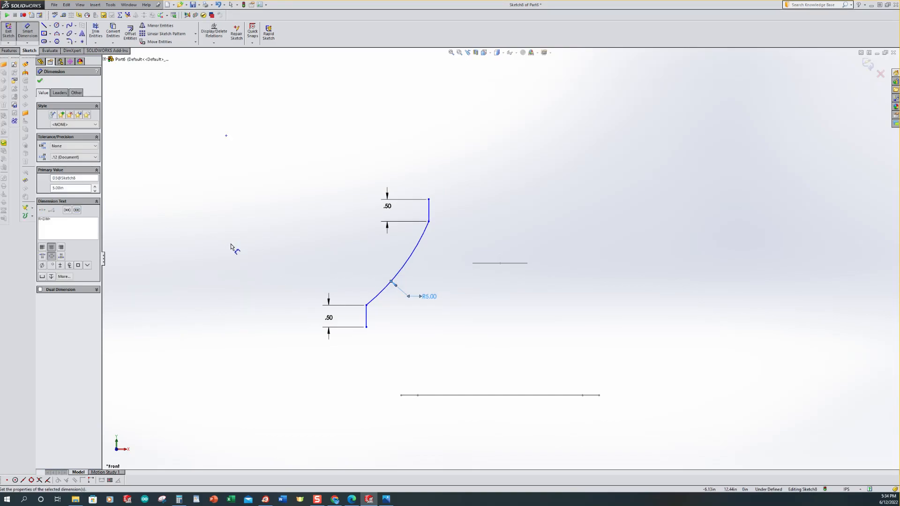
pyautogui.scroll(-1, 511, 305)
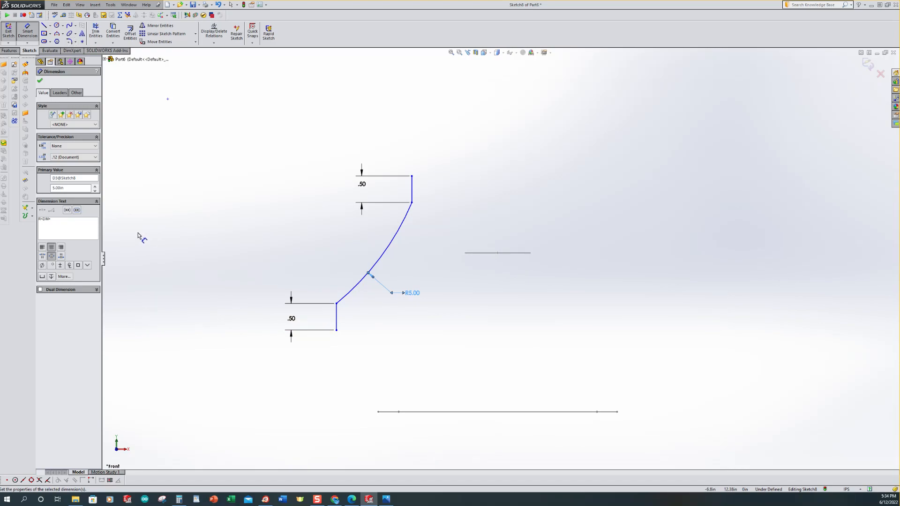
# Step: Fillet both corners where the arc meets the short vertical lines with a 0.75 in radius
pyautogui.click(69, 41)
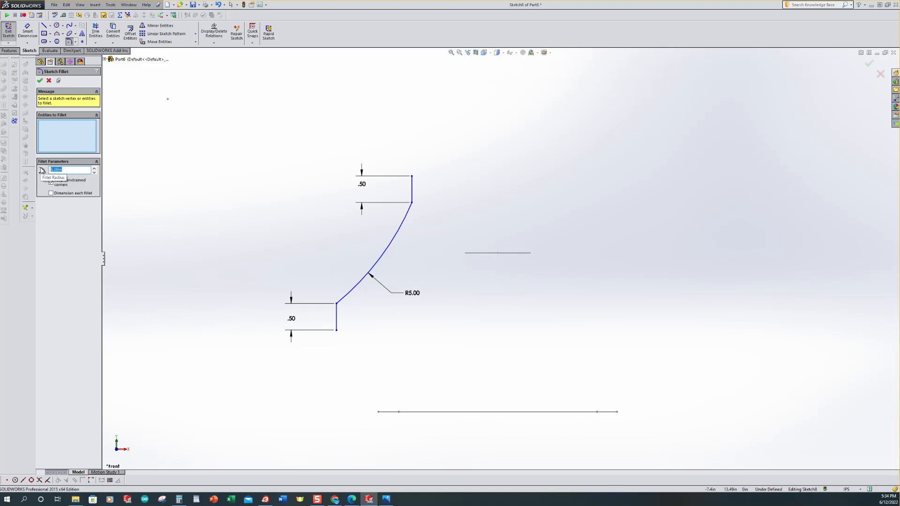
pyautogui.write('1')
pyautogui.click(412, 202)
pyautogui.click(337, 304)
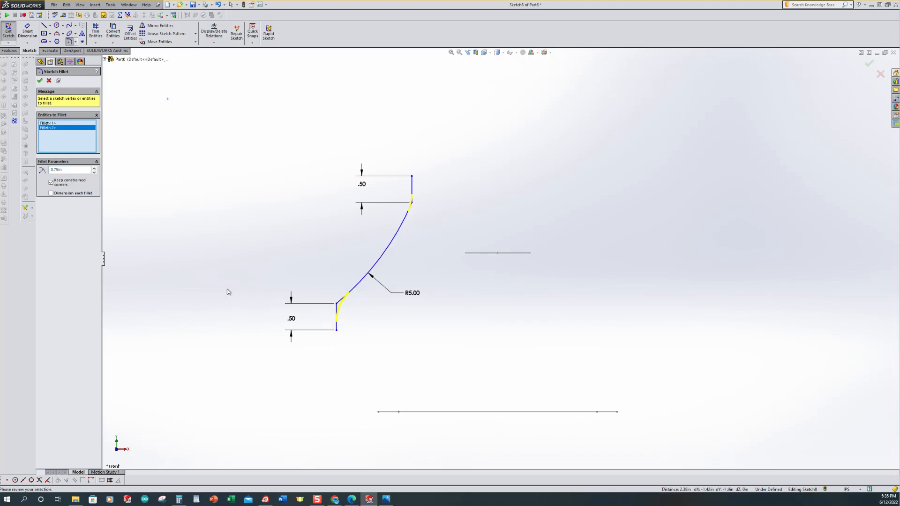
pyautogui.click(40, 80)
# Step: Add a Pierce relation between the guide curve's lower endpoint and the bottom rounded-rectangle profile's edge
pyautogui.press('z')
pyautogui.moveTo(286, 203)
pyautogui.mouseDown(button='middle')
pyautogui.moveTo(267, 211)
pyautogui.moveTo(264, 261)
pyautogui.mouseUp(button='middle')
pyautogui.scroll(-1, 515, 342)
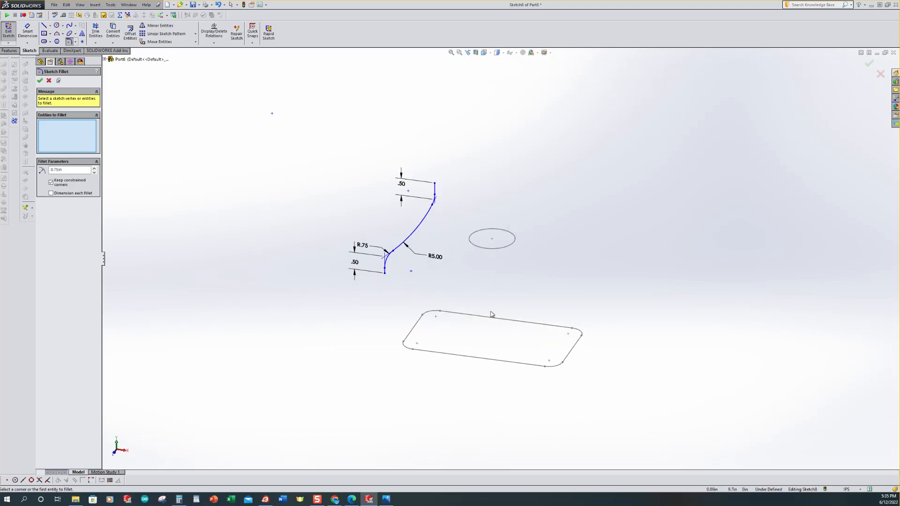
pyautogui.click(214, 44)
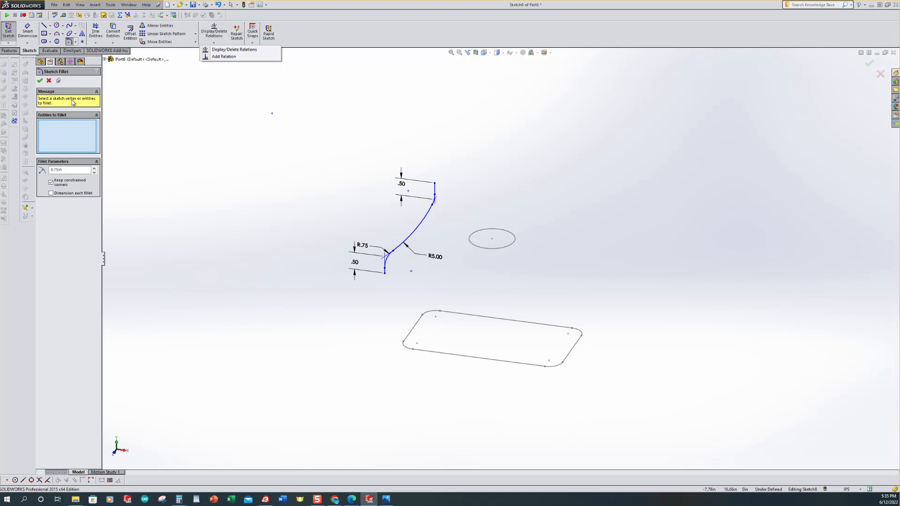
pyautogui.click(224, 57)
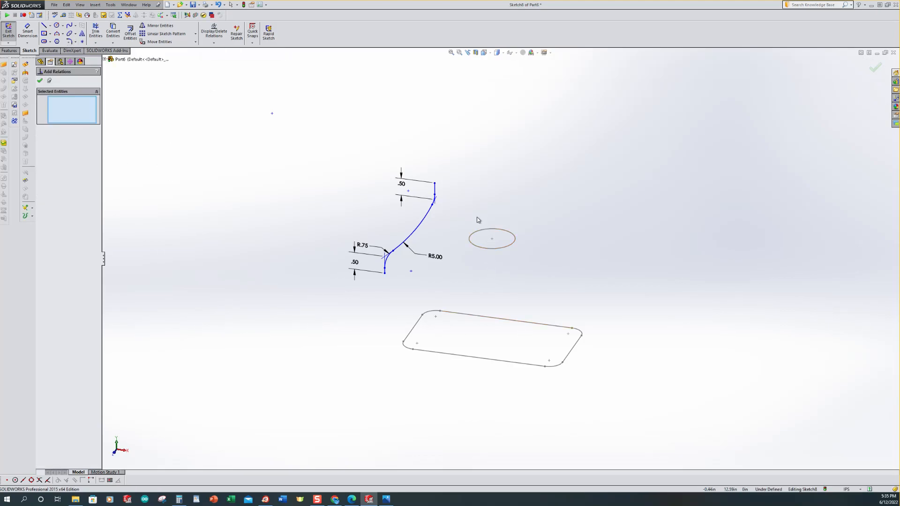
pyautogui.scroll(-1, 480, 163)
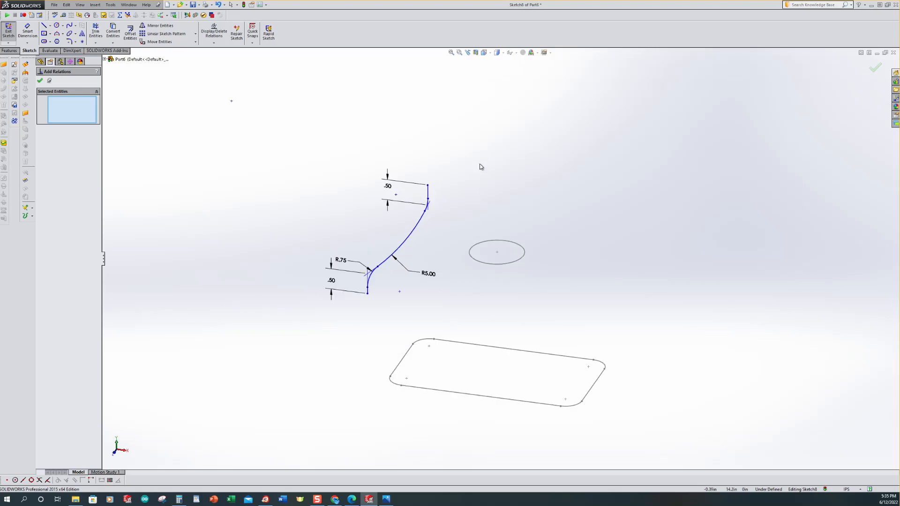
pyautogui.click(367, 294)
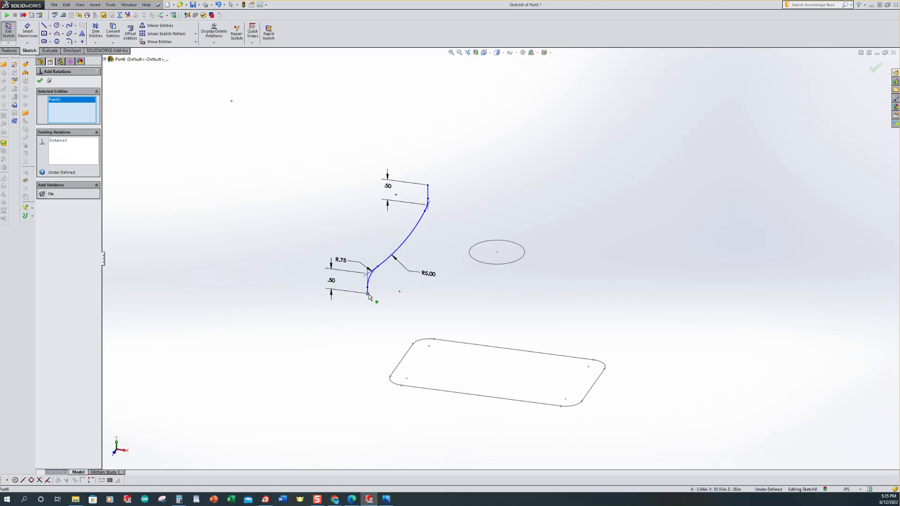
pyautogui.click(403, 363)
pyautogui.click(42, 194)
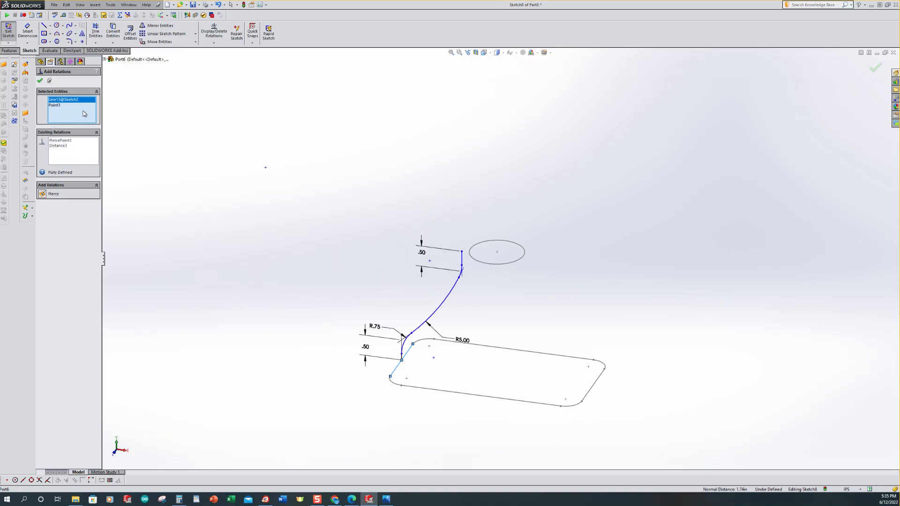
# Step: Add a Pierce relation between the guide curve's upper endpoint and the neck circle, then exit the sketch
pyautogui.moveTo(511, 269); pyautogui.dragTo(415, 392, button='middle')
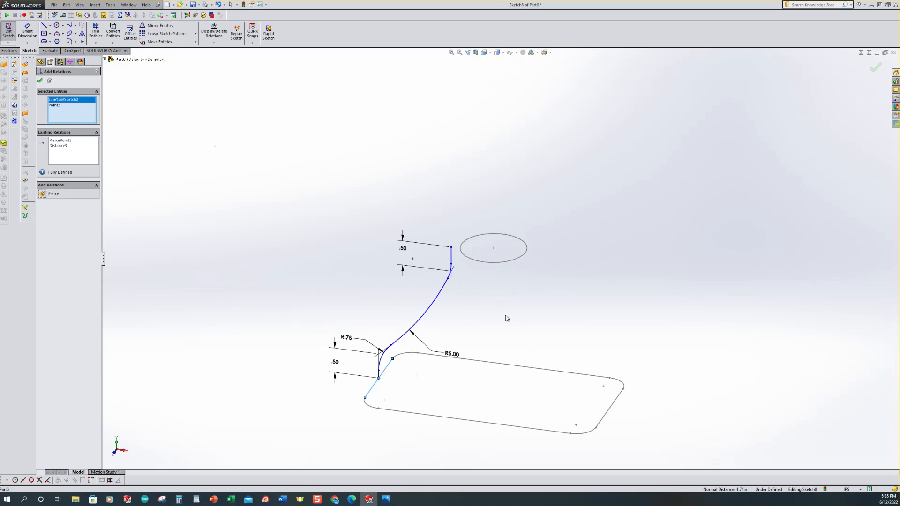
pyautogui.click(452, 248)
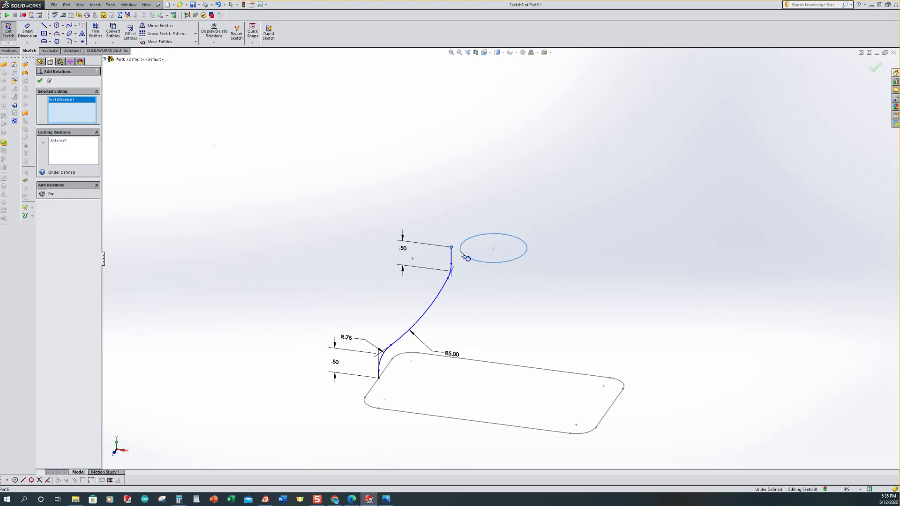
pyautogui.click(459, 249)
pyautogui.click(44, 211)
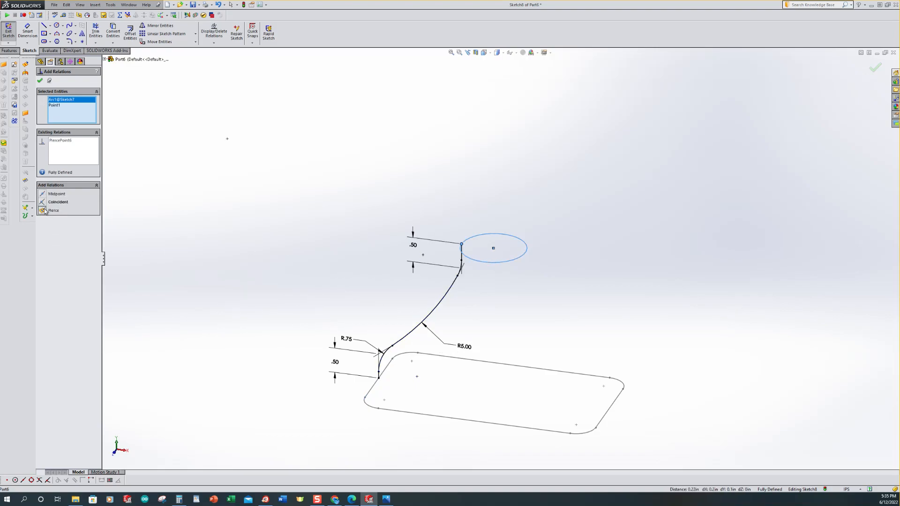
pyautogui.click(40, 80)
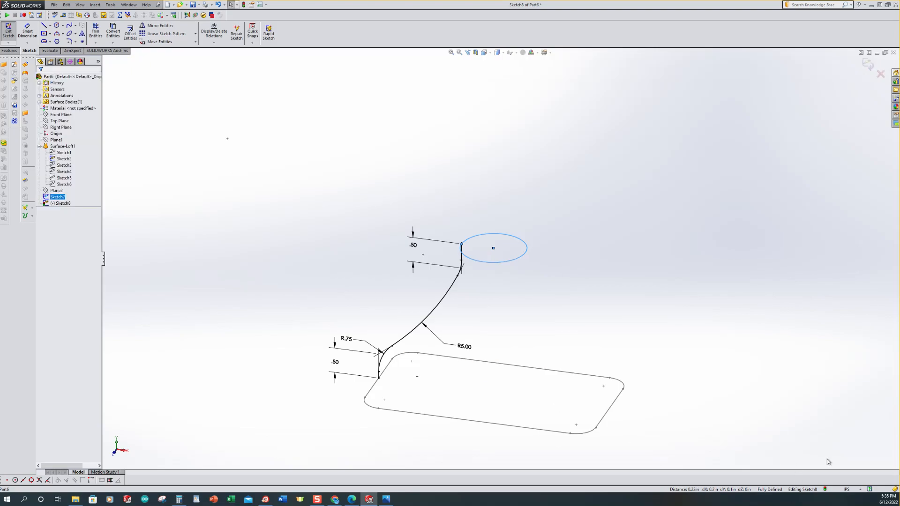
pyautogui.click(6, 35)
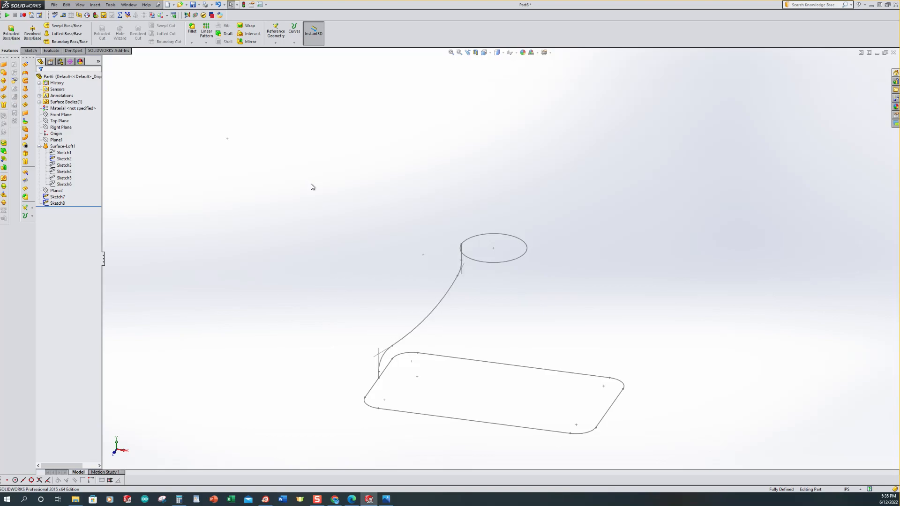
# Step: Start a sketch on the Front Plane and draw a vertical construction line from the bottom profile's midpoint to the top line
pyautogui.hotkey('ctrl', '7')
pyautogui.scroll(2, 299, 134)
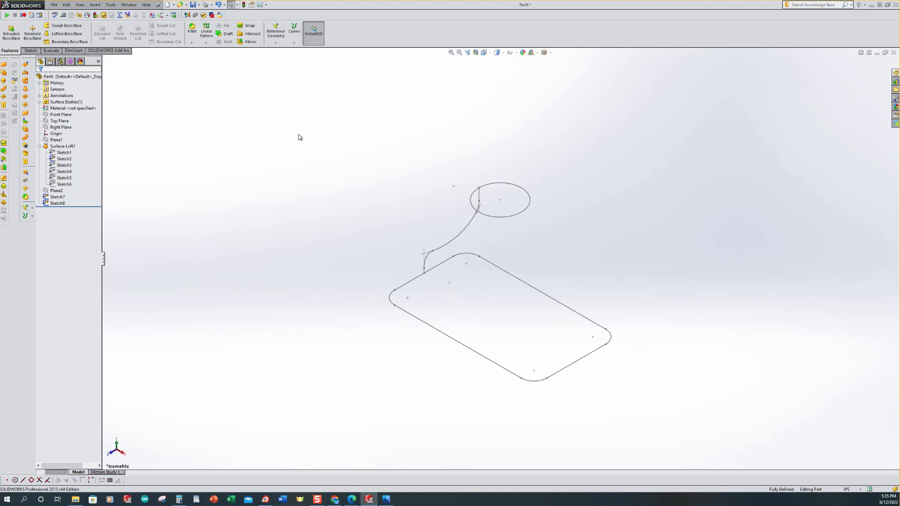
pyautogui.scroll(-2, 588, 312)
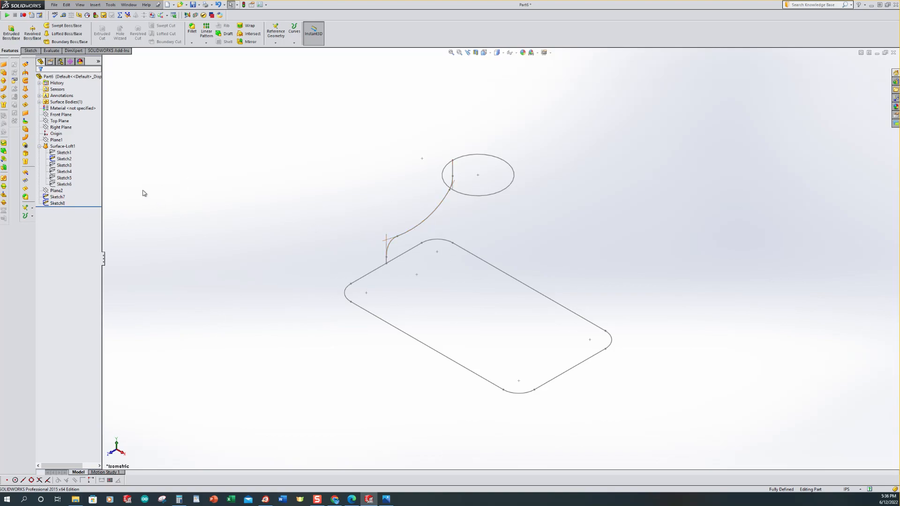
pyautogui.click(50, 116)
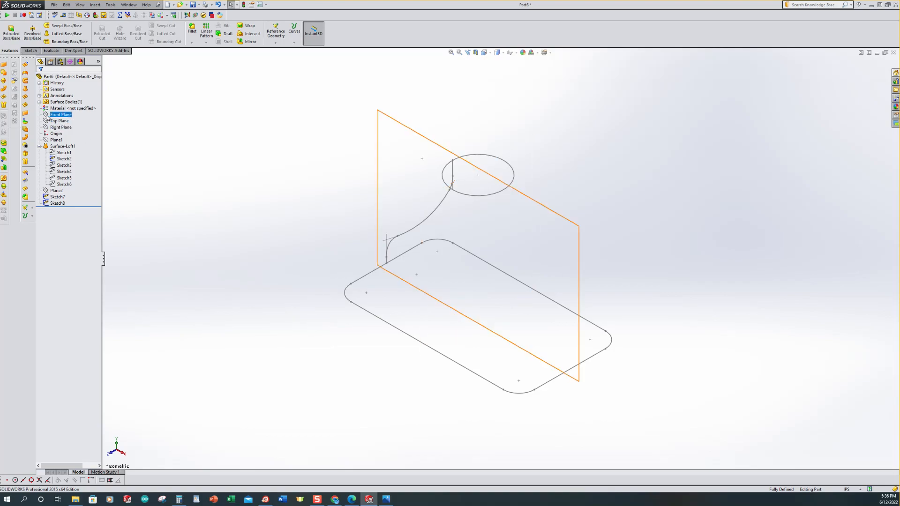
pyautogui.click(53, 108)
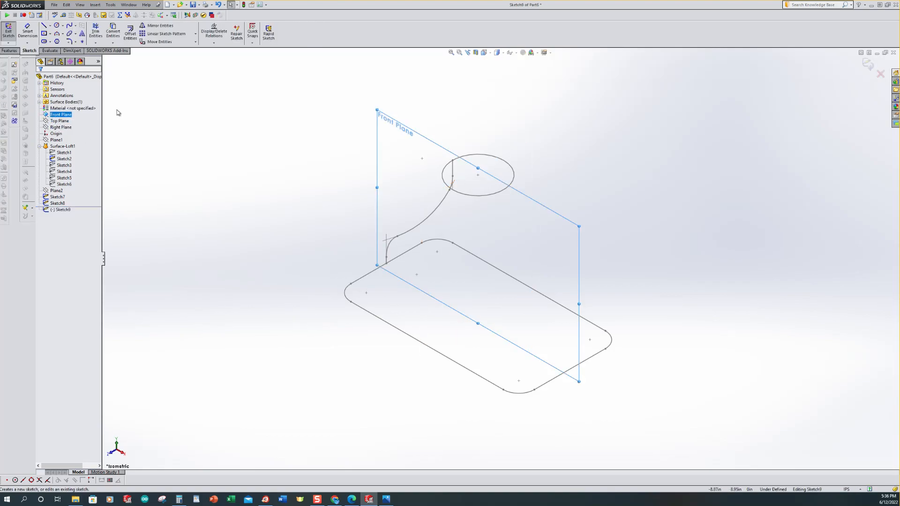
pyautogui.hotkey('ctrl', '8')
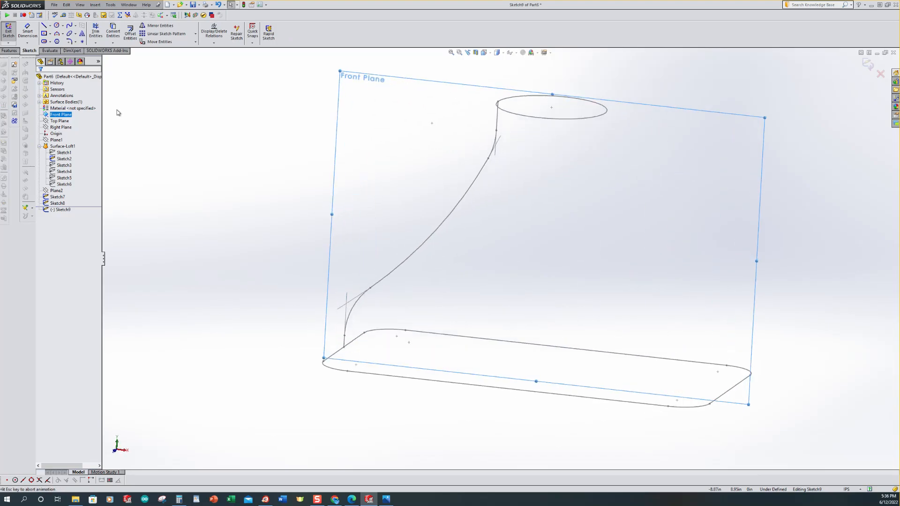
pyautogui.scroll(4, 581, 276)
pyautogui.scroll(-1, 581, 275)
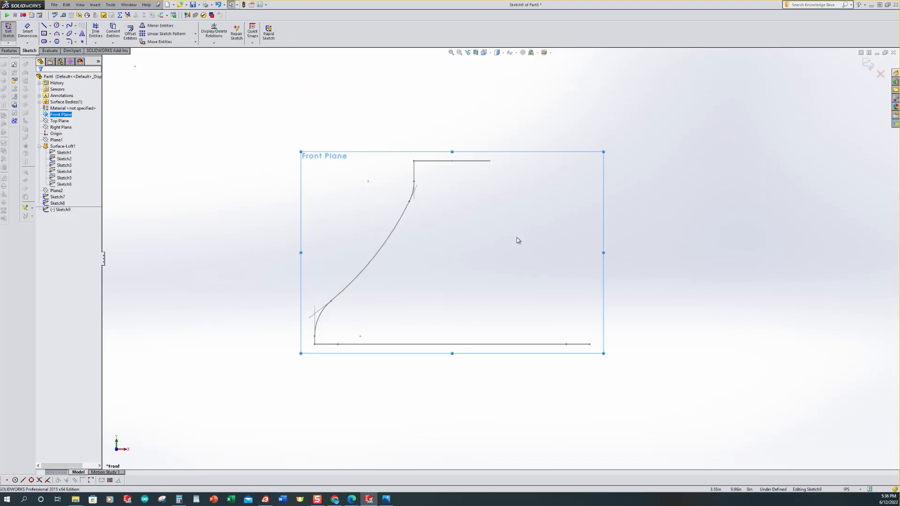
pyautogui.click(44, 26)
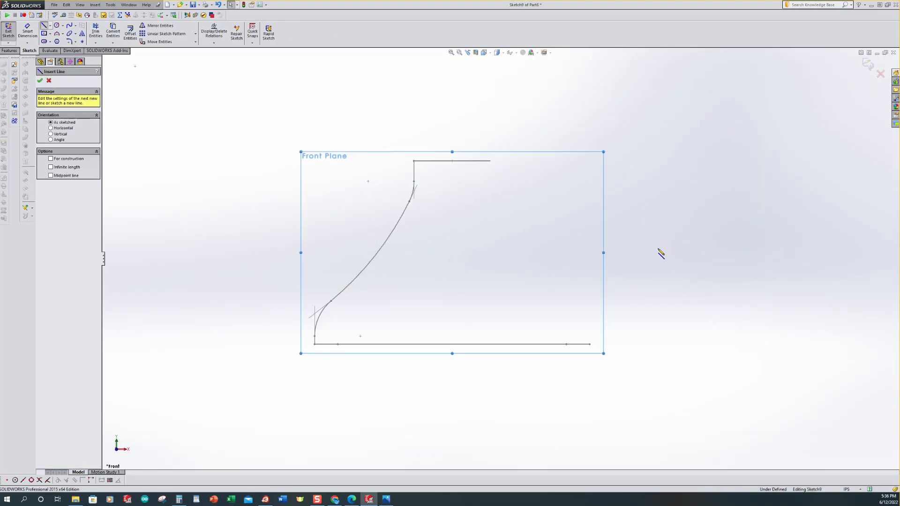
pyautogui.press('Escape')
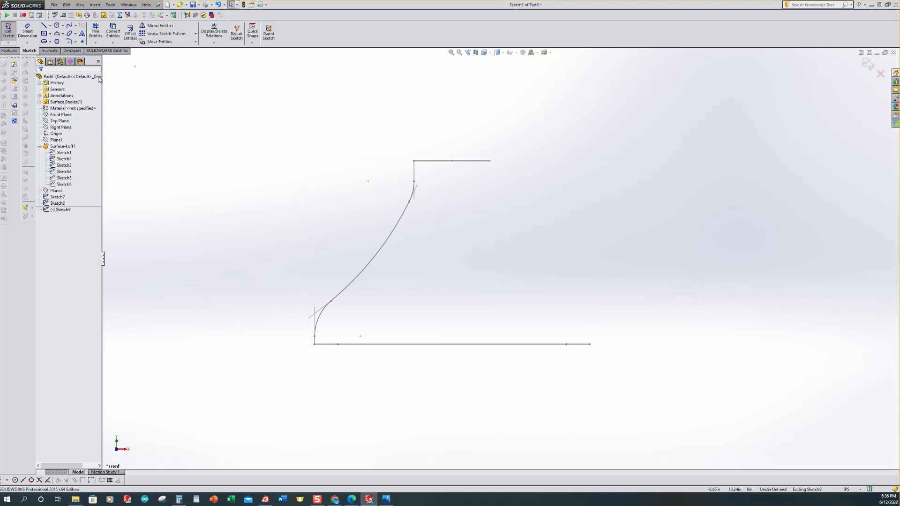
pyautogui.click(50, 26)
pyautogui.click(57, 40)
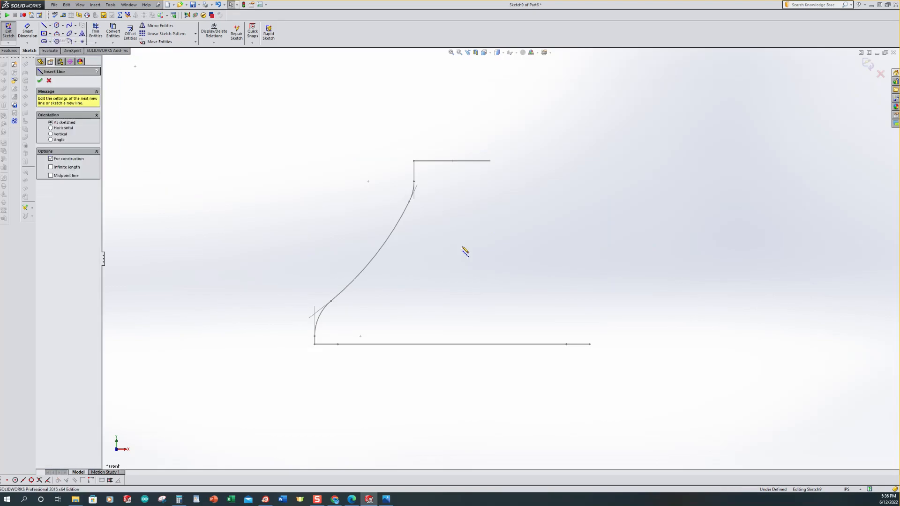
pyautogui.click(451, 344)
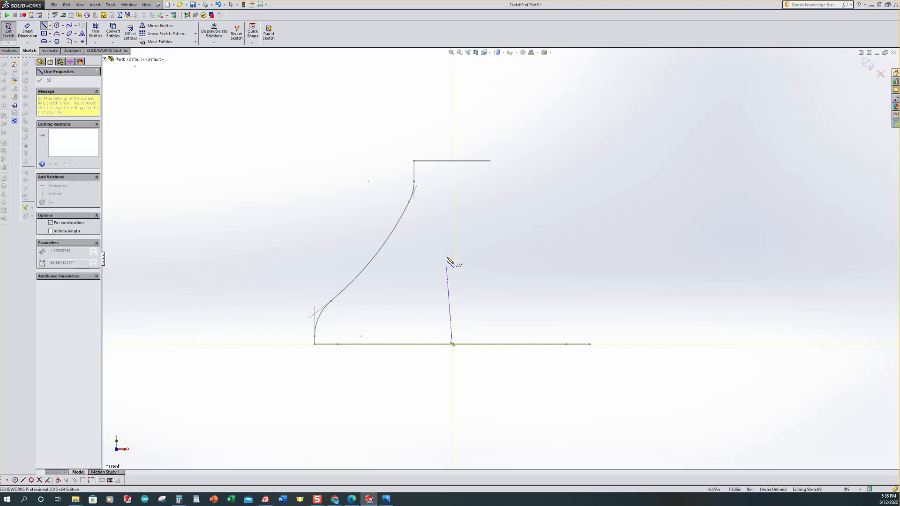
pyautogui.doubleClick(451, 161)
pyautogui.press('Escape')
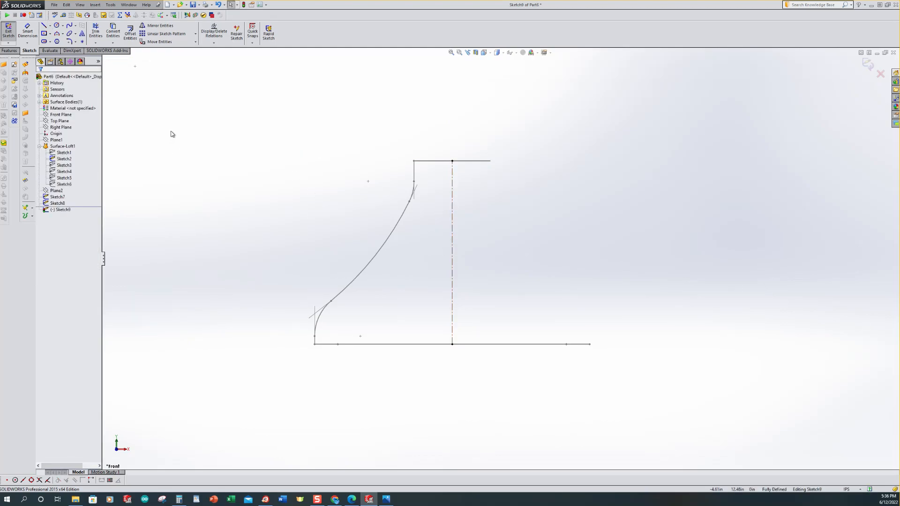
# Step: Convert the Sketch8 guide curve into the current sketch with Convert Entities
pyautogui.click(113, 31)
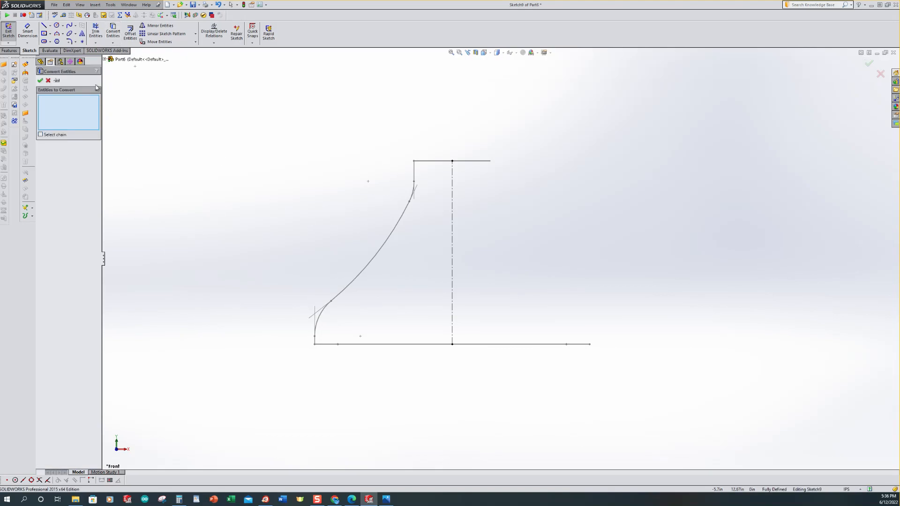
pyautogui.click(105, 59)
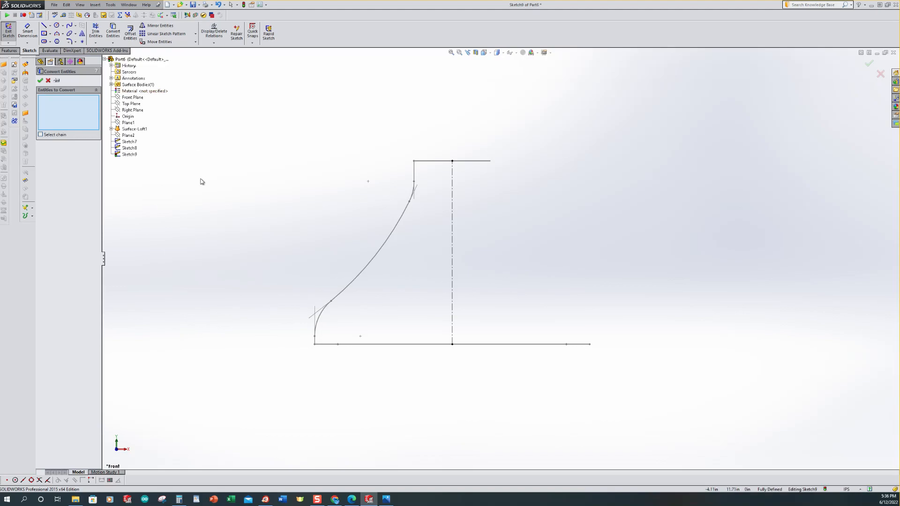
pyautogui.click(129, 149)
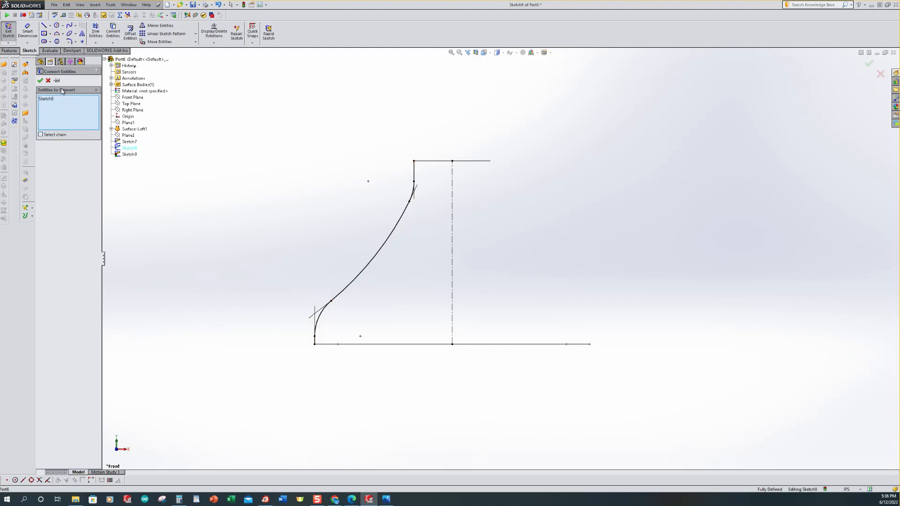
pyautogui.click(41, 80)
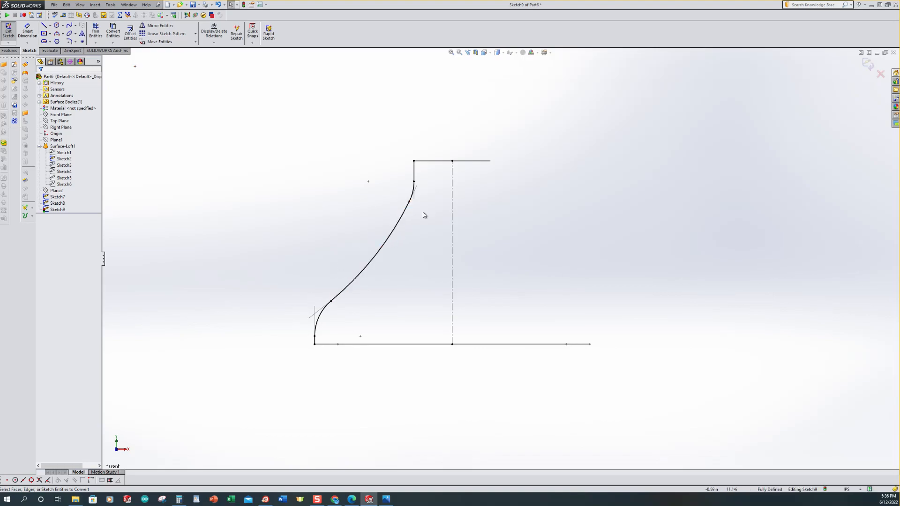
# Step: Mirror the converted guide curve entities about the vertical construction line
pyautogui.click(153, 27)
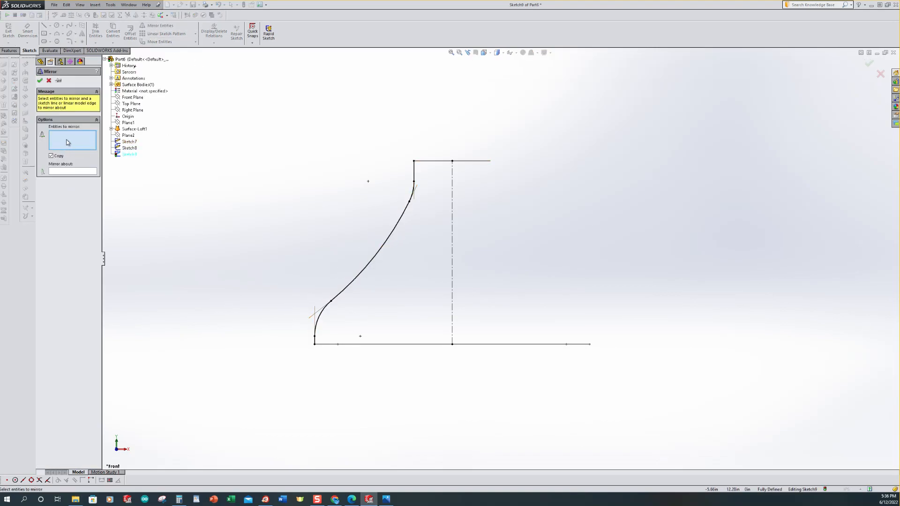
pyautogui.moveTo(316, 124)
pyautogui.mouseDown()
pyautogui.moveTo(418, 292)
pyautogui.moveTo(434, 374)
pyautogui.mouseUp()
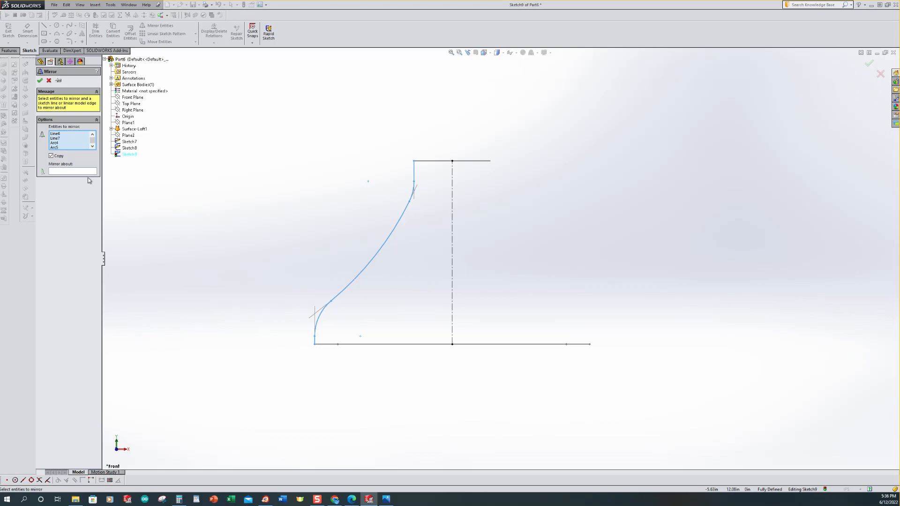
pyautogui.click(71, 173)
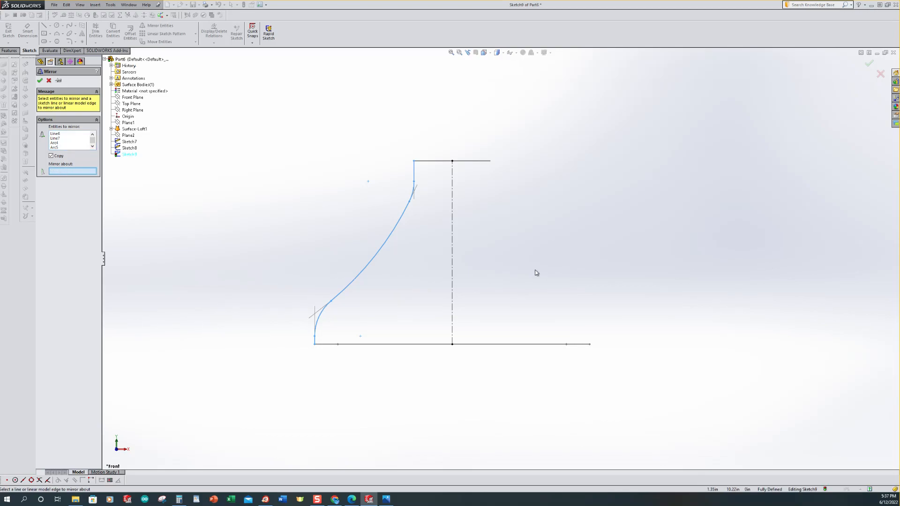
pyautogui.click(453, 234)
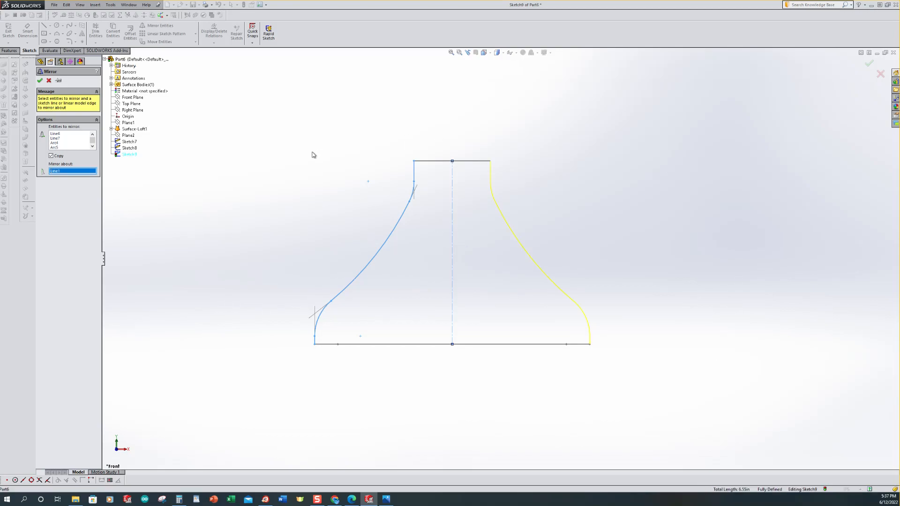
pyautogui.click(40, 81)
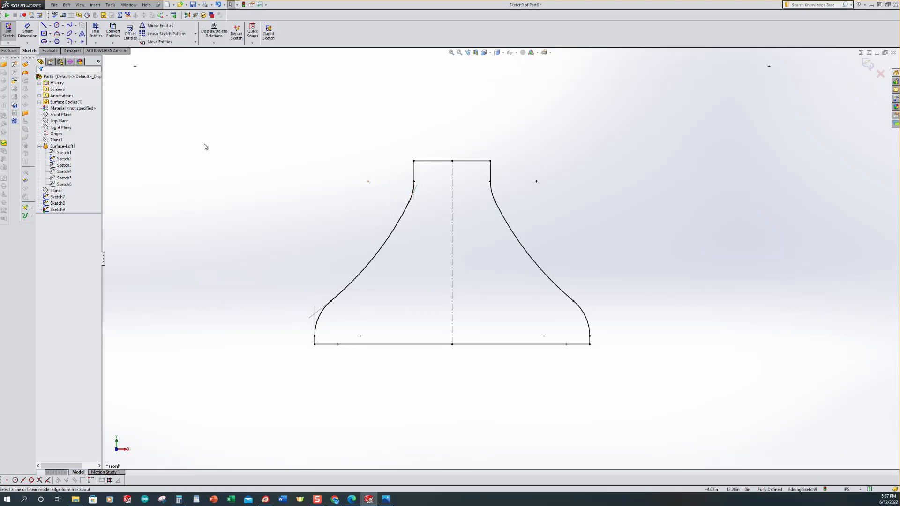
# Step: Set the original left-side converted curve entities to construction geometry
pyautogui.moveTo(269, 109)
pyautogui.mouseDown()
pyautogui.moveTo(408, 187)
pyautogui.moveTo(432, 262)
pyautogui.moveTo(445, 372)
pyautogui.moveTo(434, 392)
pyautogui.mouseUp()
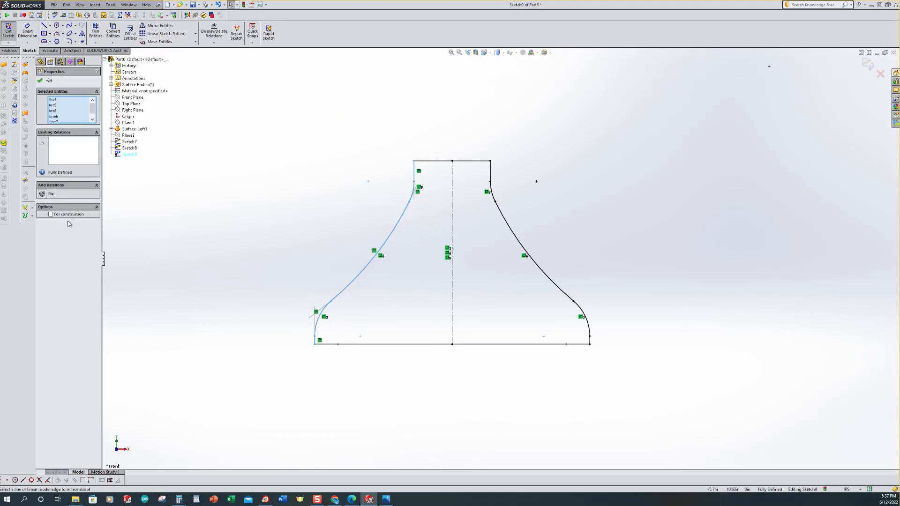
pyautogui.click(50, 214)
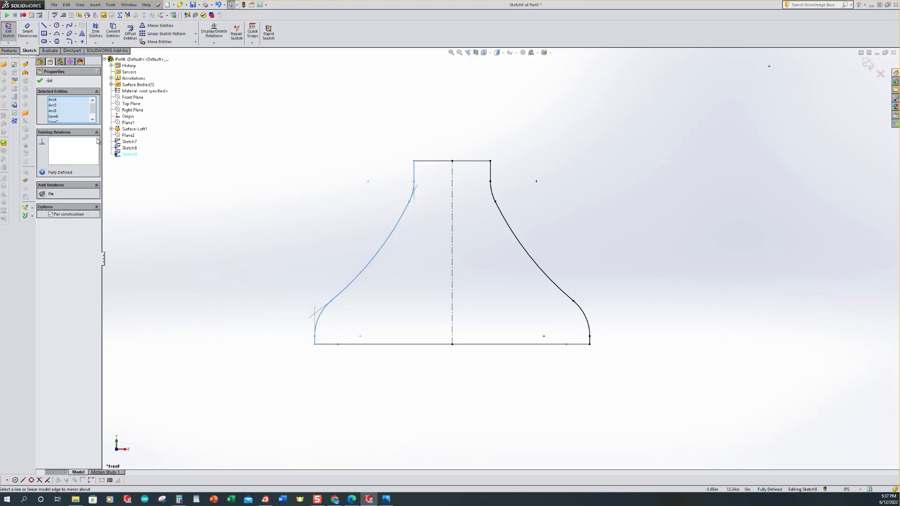
# Step: Confirm the construction change and exit the mirrored shoulder-curve sketch
pyautogui.click(40, 82)
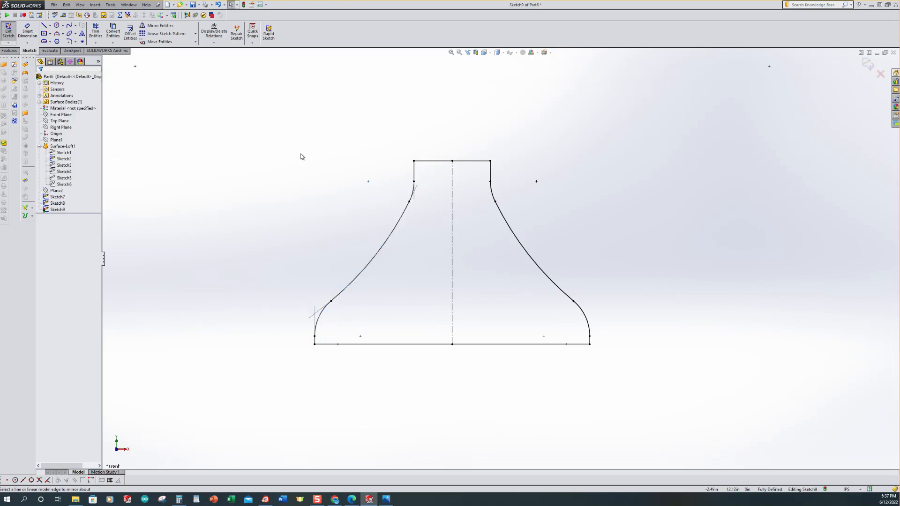
pyautogui.hotkey('ctrl', '7')
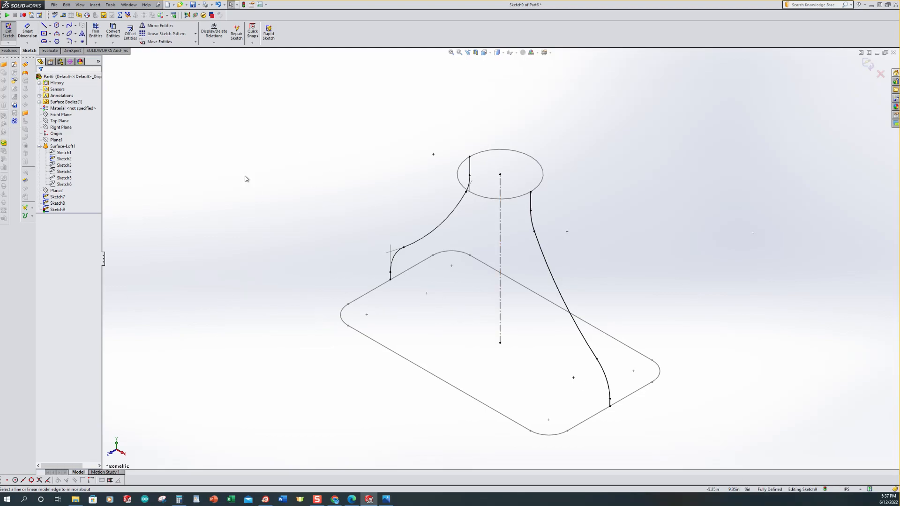
pyautogui.click(9, 31)
pyautogui.click(275, 142)
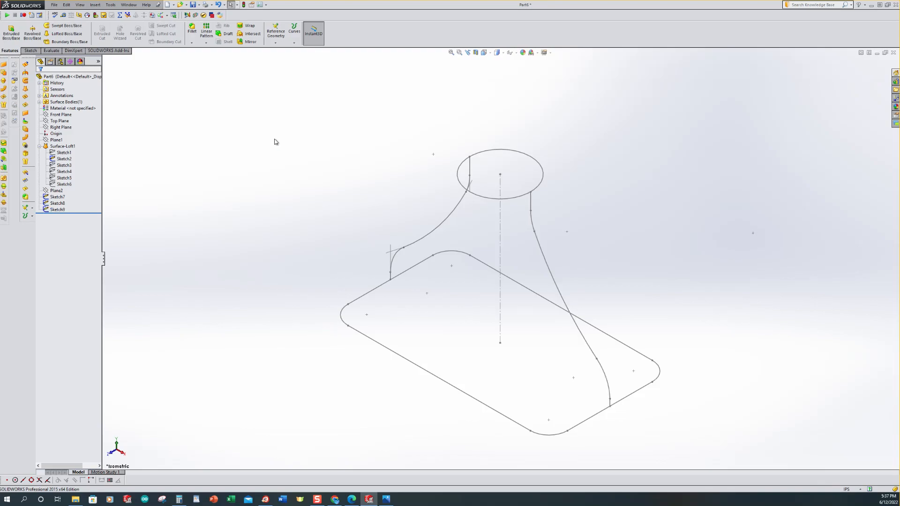
# Step: Start a sketch on the Right Plane and draw two short vertical lines, one below the neck and one above the base
pyautogui.scroll(2, 490, 310)
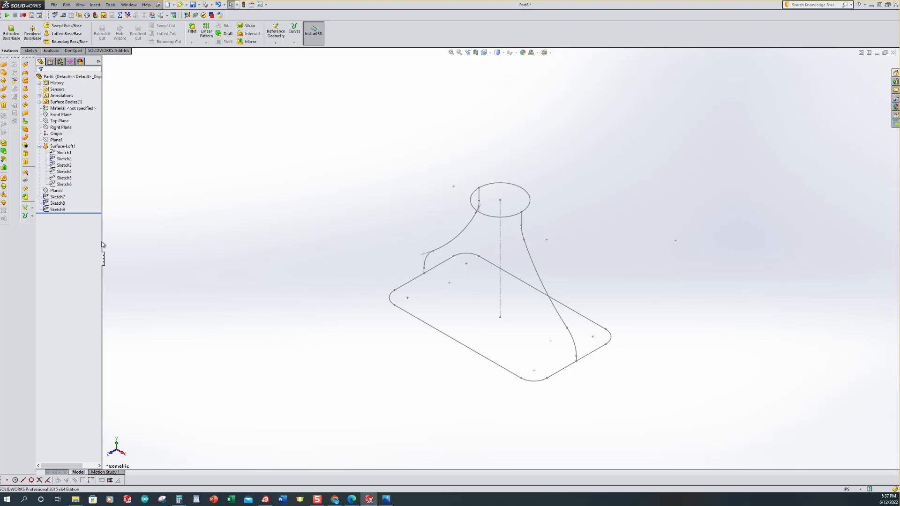
pyautogui.click(55, 127)
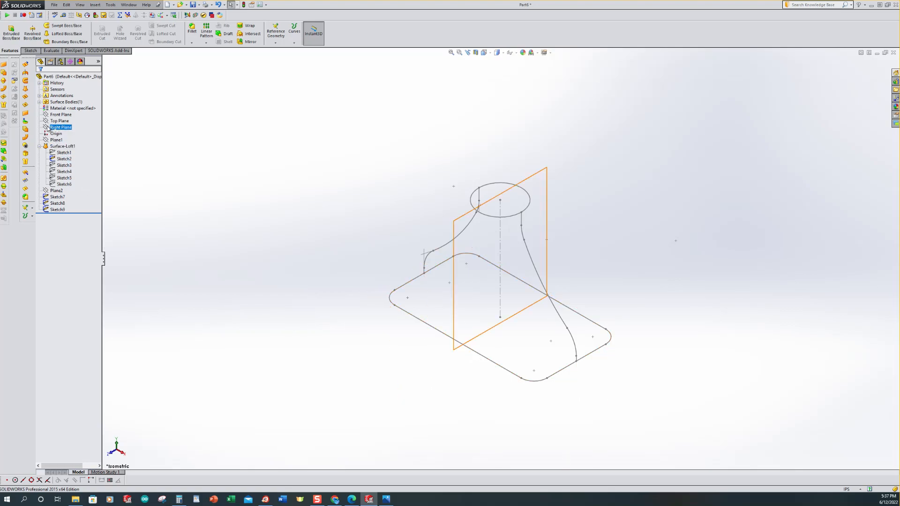
pyautogui.click(47, 129)
pyautogui.click(50, 116)
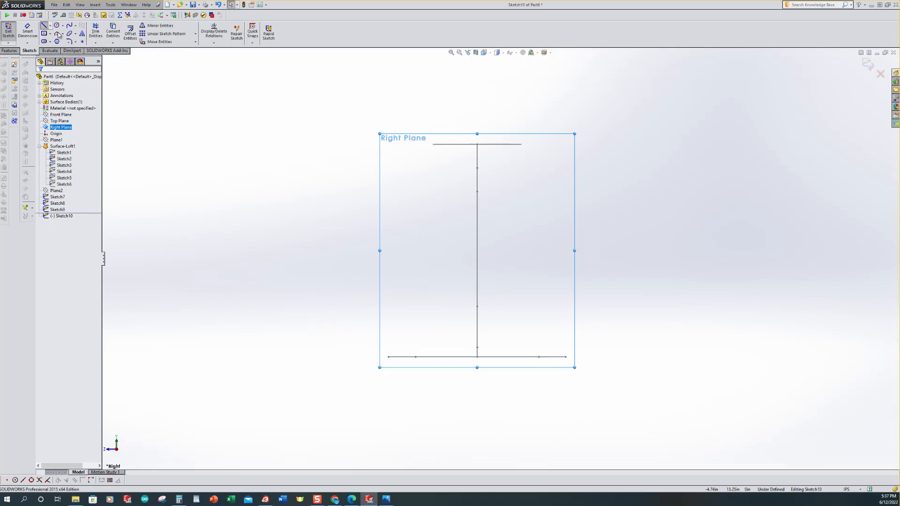
pyautogui.click(45, 27)
pyautogui.click(404, 144)
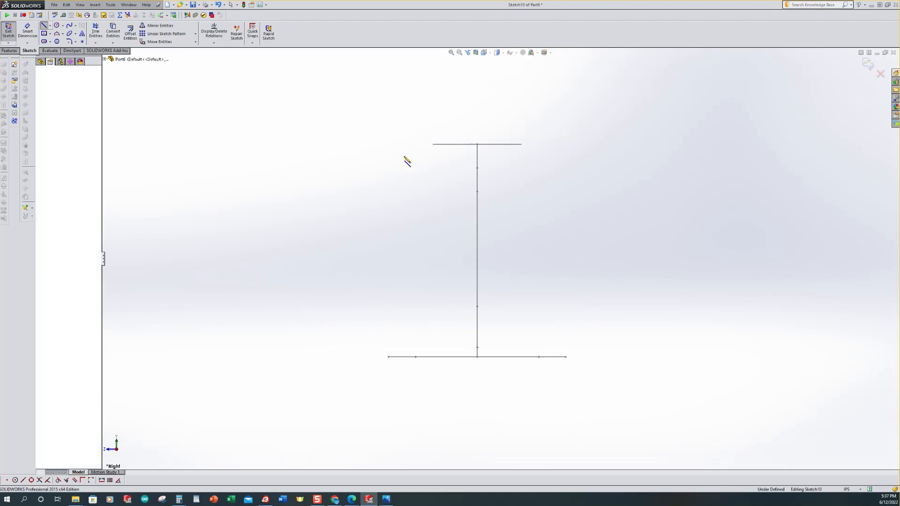
pyautogui.doubleClick(404, 184)
pyautogui.click(359, 355)
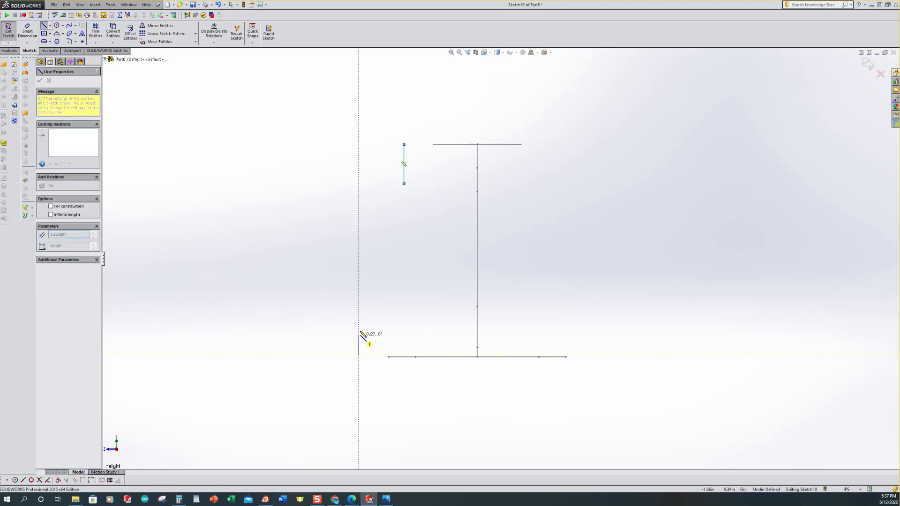
pyautogui.doubleClick(359, 311)
# Step: Draw a 3-point arc joining the lower line's top end to the upper line's bottom end
pyautogui.click(63, 34)
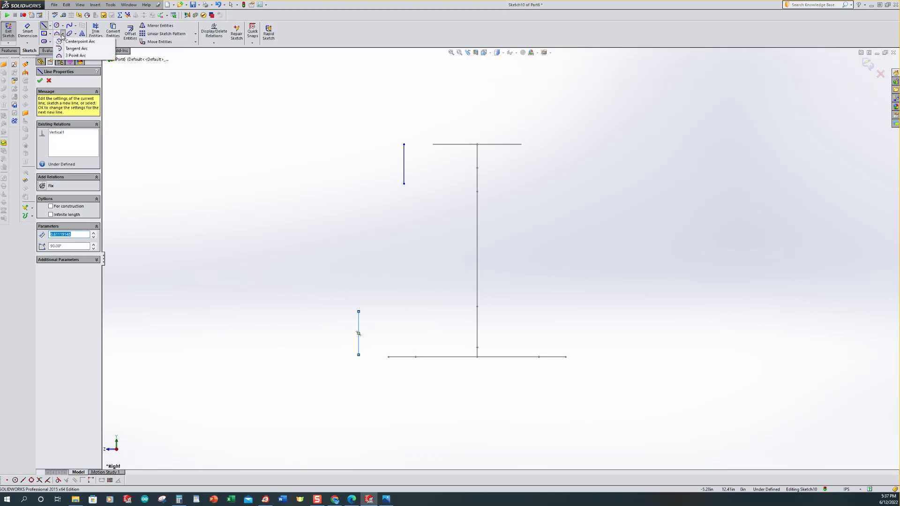
pyautogui.click(75, 55)
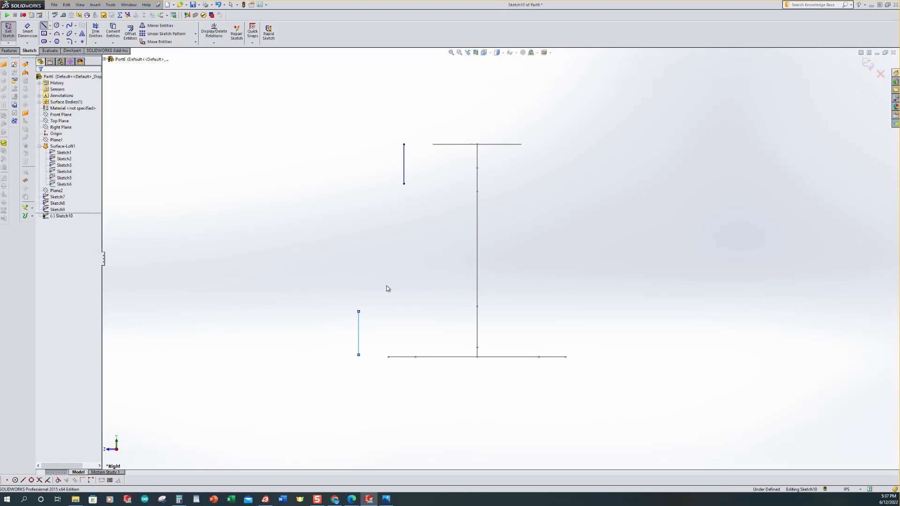
pyautogui.click(358, 311)
pyautogui.click(404, 184)
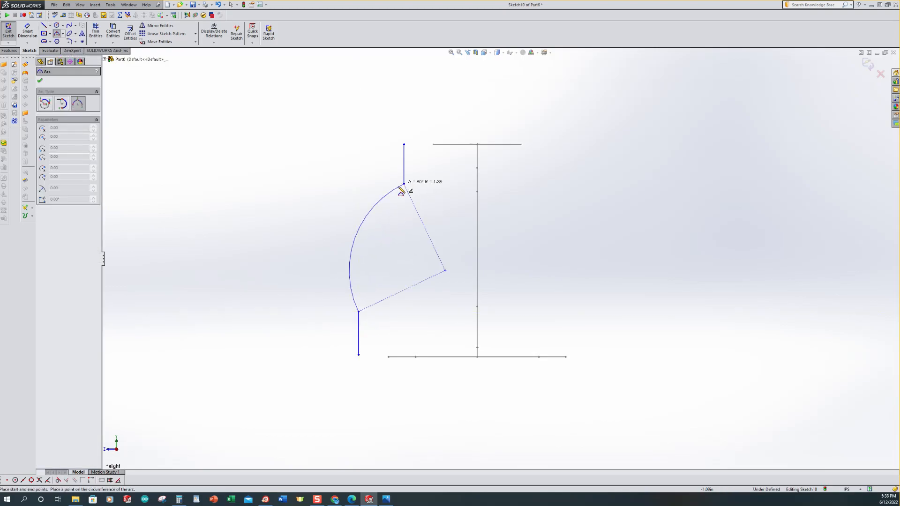
pyautogui.click(395, 238)
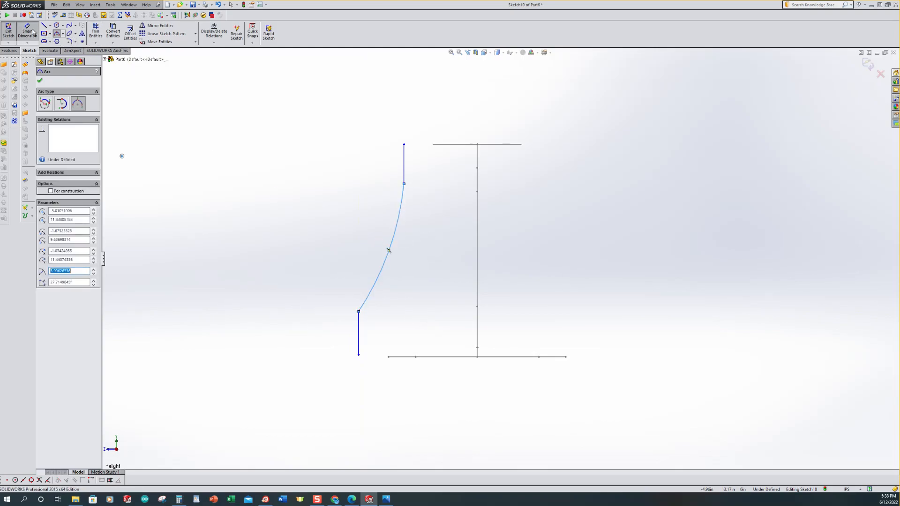
# Step: Dimension both short vertical lines to 0.5 in long with Smart Dimension
pyautogui.click(33, 32)
pyautogui.click(359, 342)
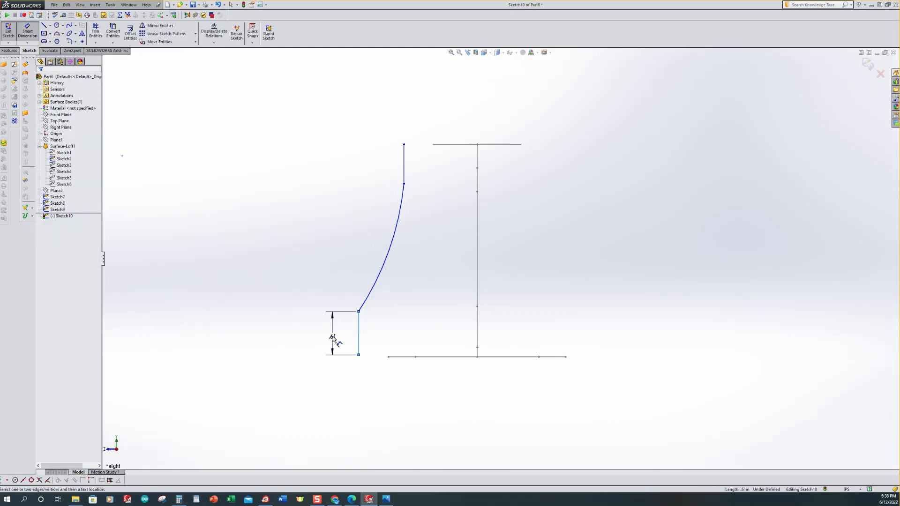
pyautogui.click(334, 339)
pyautogui.write('.5')
pyautogui.press('Return')
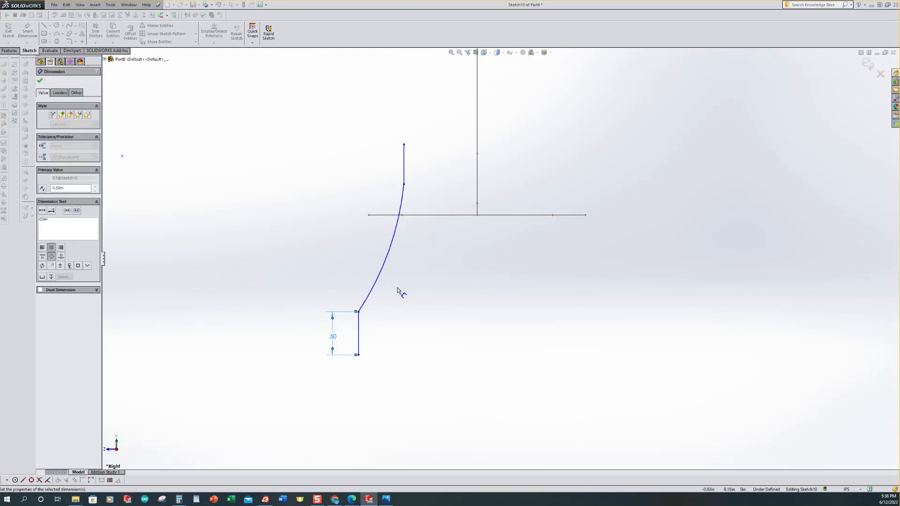
pyautogui.click(420, 182)
pyautogui.click(369, 178)
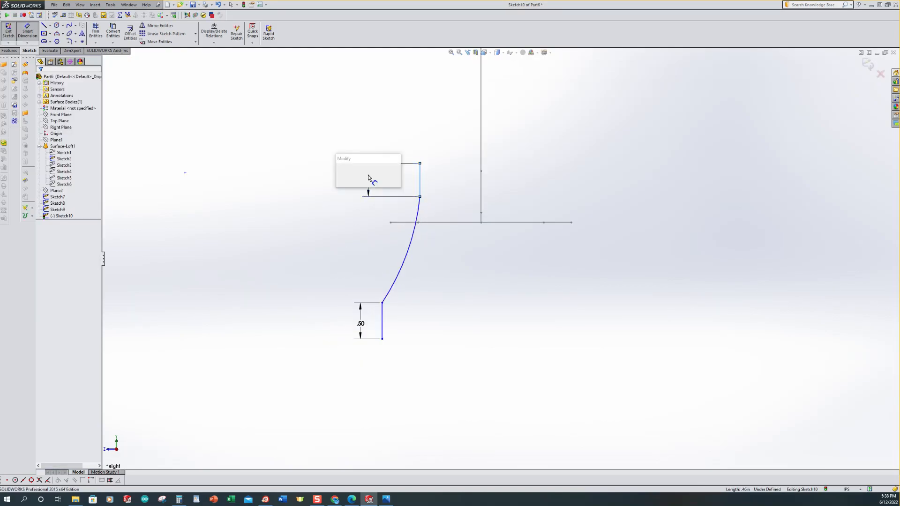
pyautogui.write('.5')
pyautogui.press('Return')
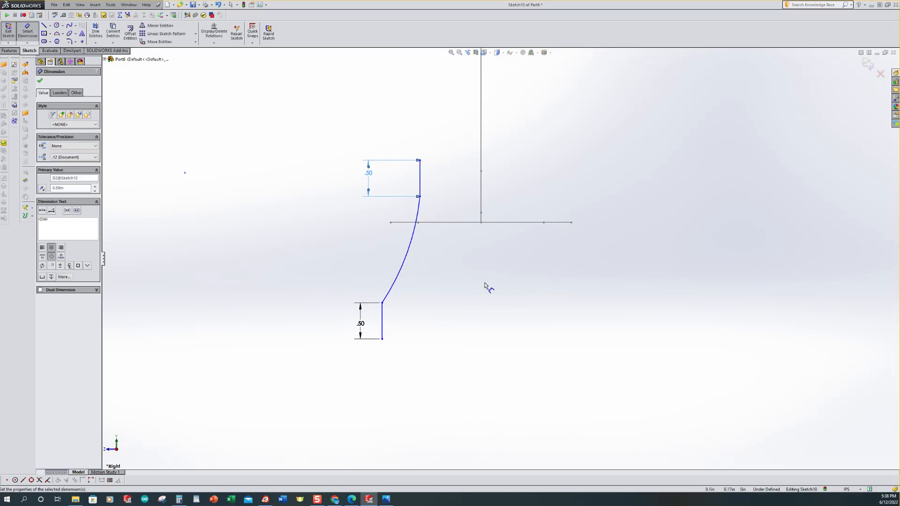
# Step: Dimension the arc's radius and set it to 5 in
pyautogui.scroll(-1, 488, 287)
pyautogui.click(398, 239)
pyautogui.click(443, 255)
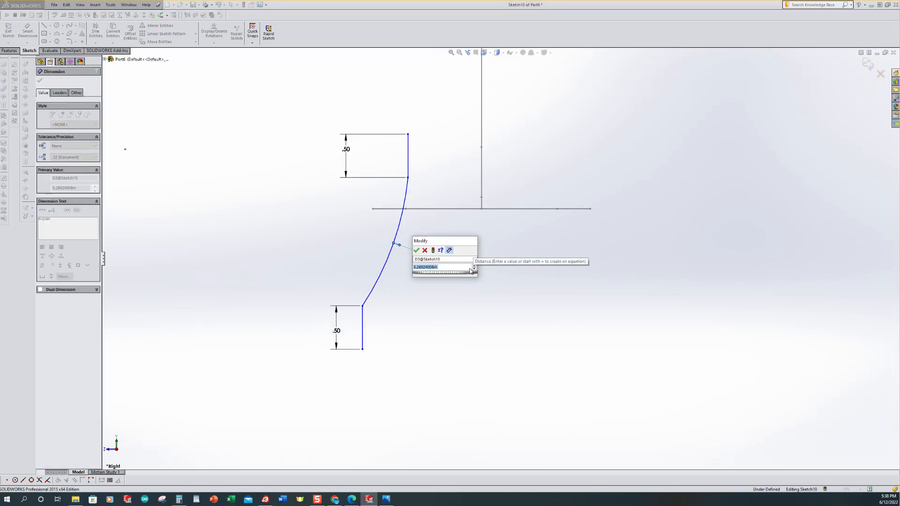
pyautogui.write('8')
pyautogui.press('Return')
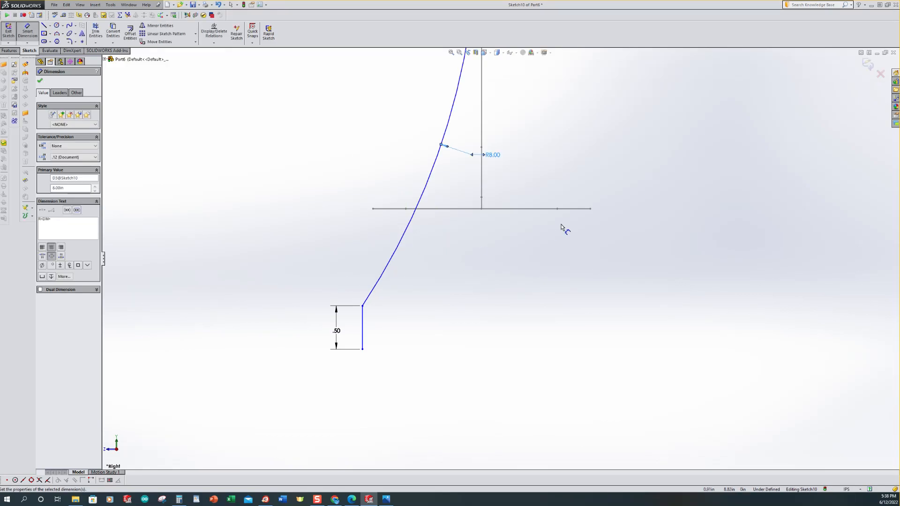
pyautogui.scroll(2, 502, 258)
pyautogui.scroll(-2, 611, 141)
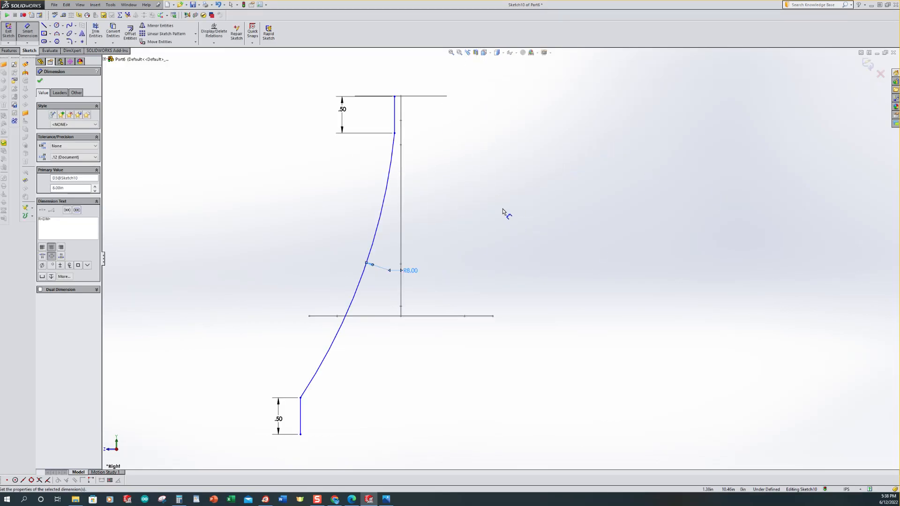
pyautogui.doubleClick(422, 274)
pyautogui.write('5')
pyautogui.press('Return')
pyautogui.scroll(-2, 461, 248)
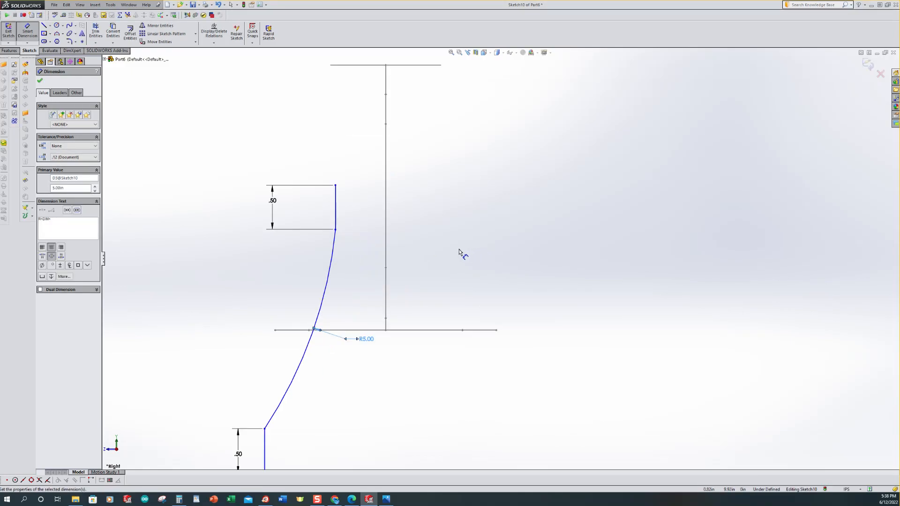
pyautogui.scroll(1, 457, 248)
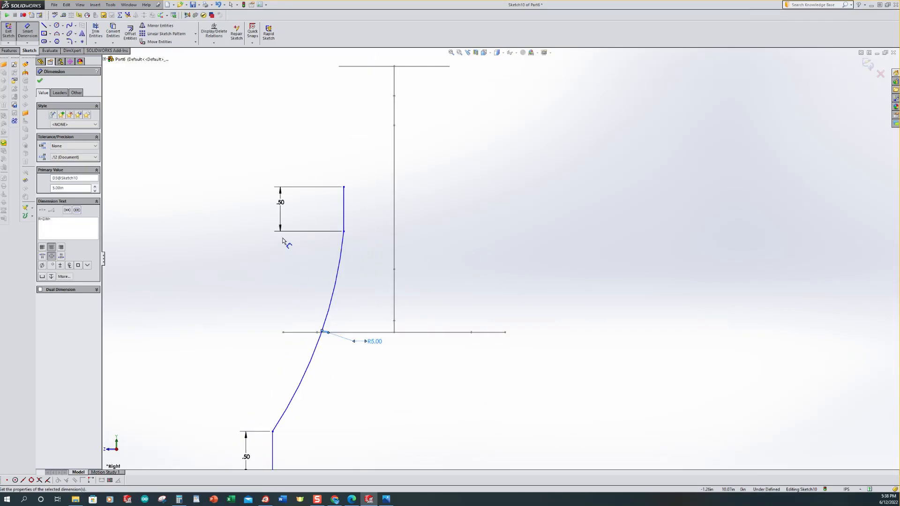
# Step: Fillet both corners where the arc meets the vertical lines with a 0.75 in sketch fillet
pyautogui.click(70, 42)
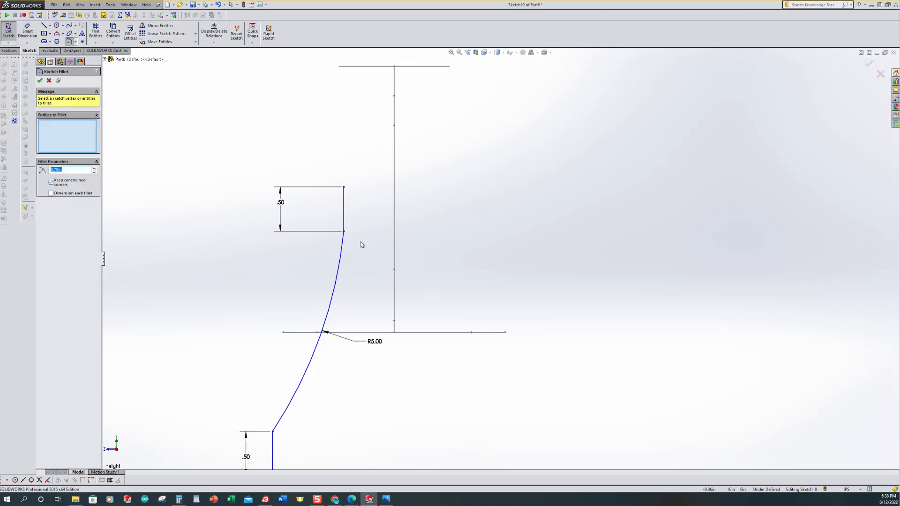
pyautogui.click(344, 232)
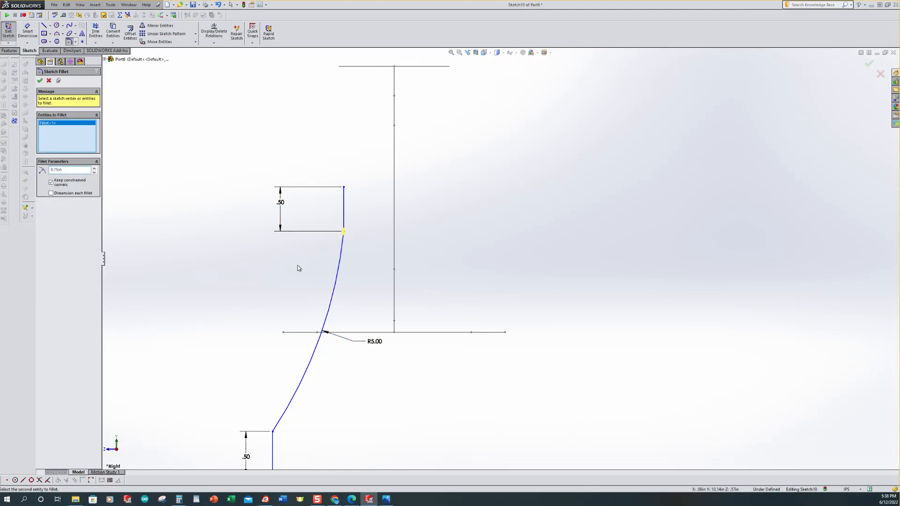
pyautogui.click(274, 432)
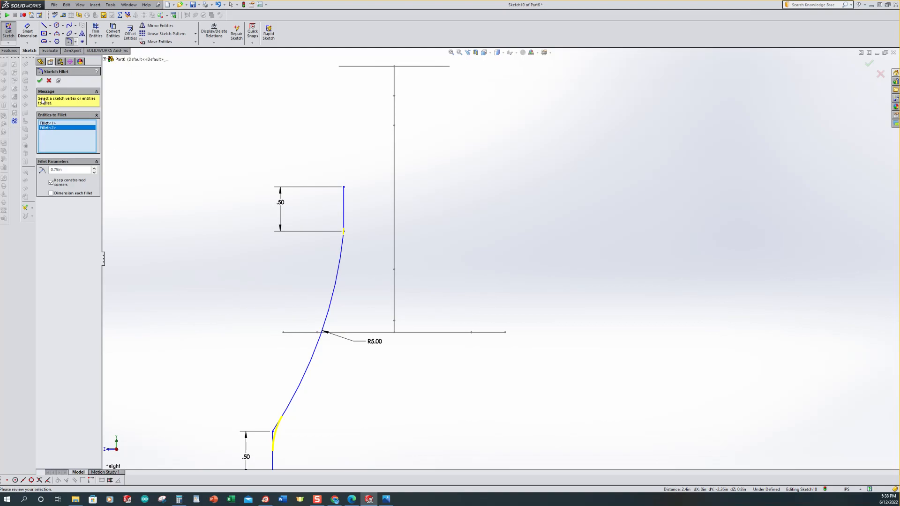
pyautogui.click(40, 81)
pyautogui.scroll(4, 241, 153)
pyautogui.moveTo(271, 182)
pyautogui.mouseDown(button='middle')
pyautogui.moveTo(267, 235)
pyautogui.moveTo(272, 222)
pyautogui.mouseUp(button='middle')
pyautogui.scroll(-2, 548, 264)
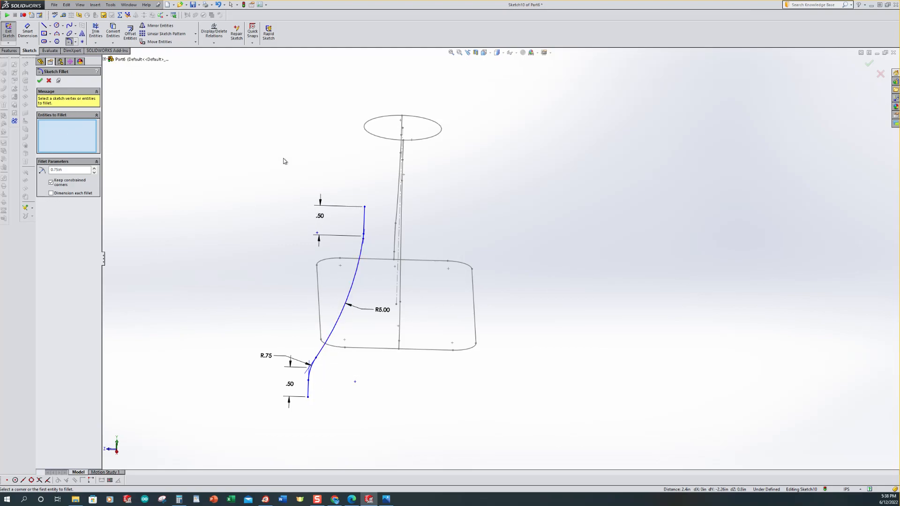
# Step: Add a Pierce relation between the upper line's top endpoint and the neck circle
pyautogui.click(213, 44)
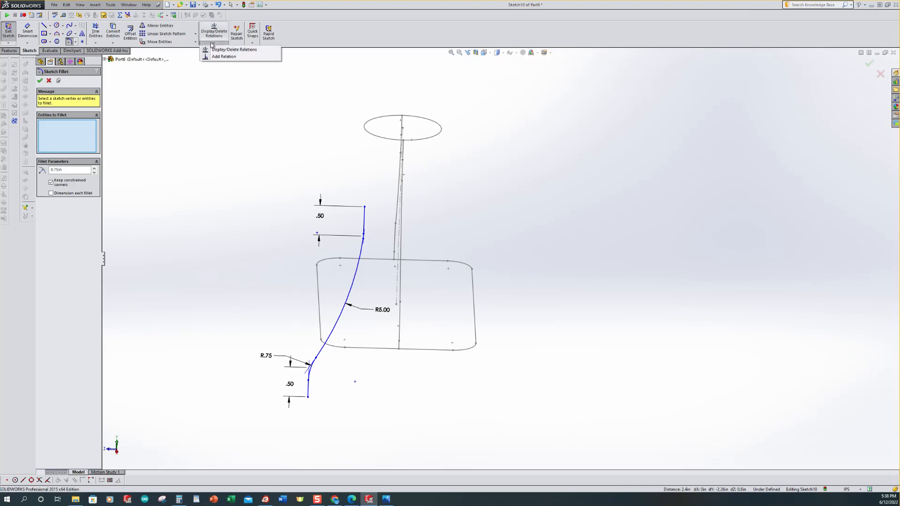
pyautogui.click(224, 56)
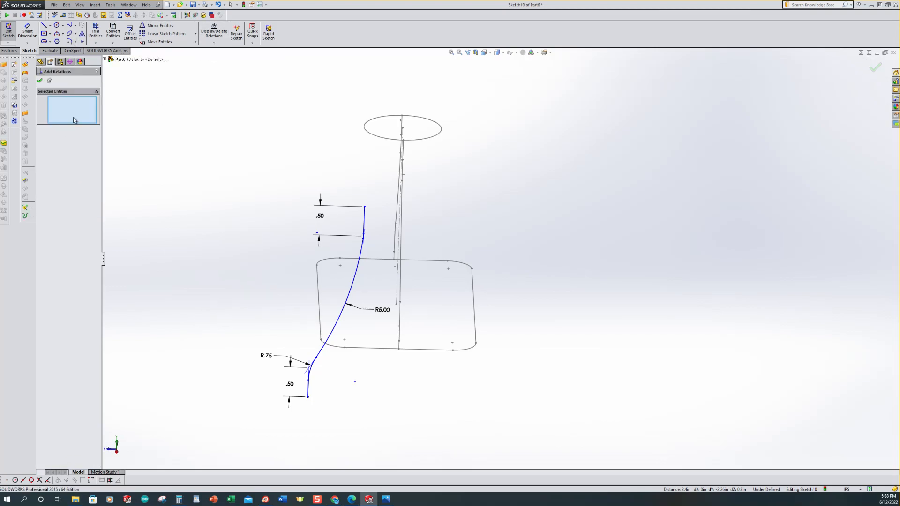
pyautogui.click(366, 207)
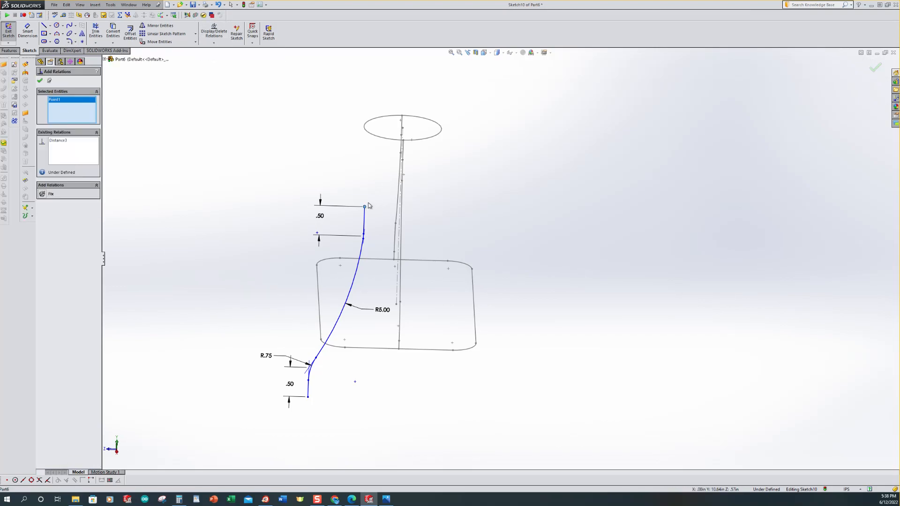
pyautogui.click(368, 135)
pyautogui.click(52, 210)
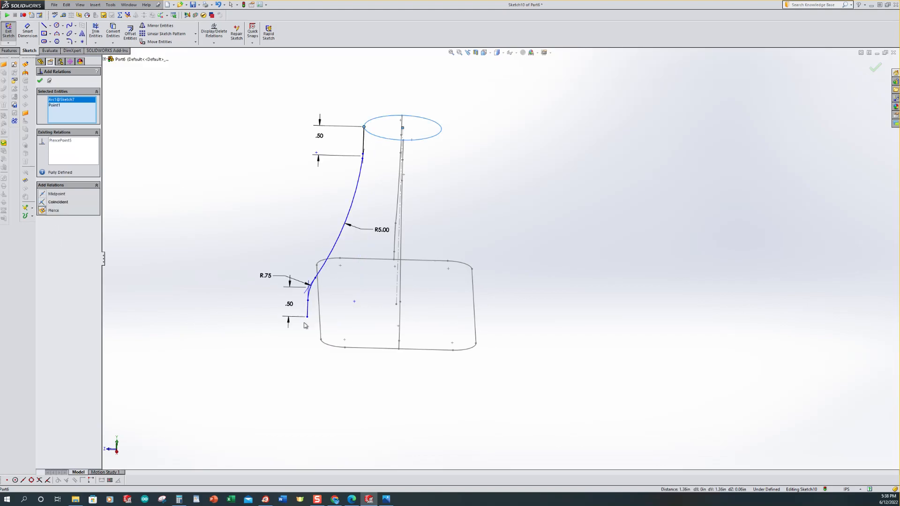
# Step: Add a Pierce relation between the lower line's bottom endpoint and the base profile's side edge
pyautogui.scroll(-3, 358, 341)
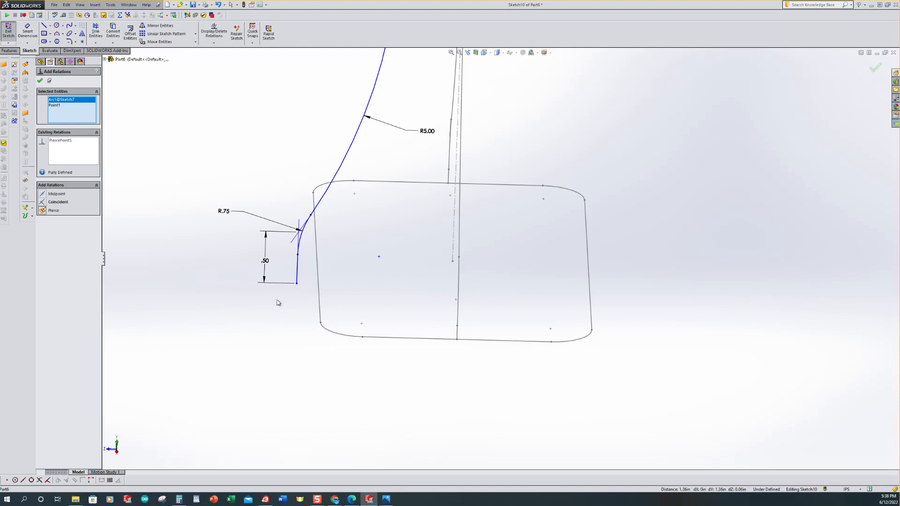
pyautogui.click(297, 285)
pyautogui.click(318, 285)
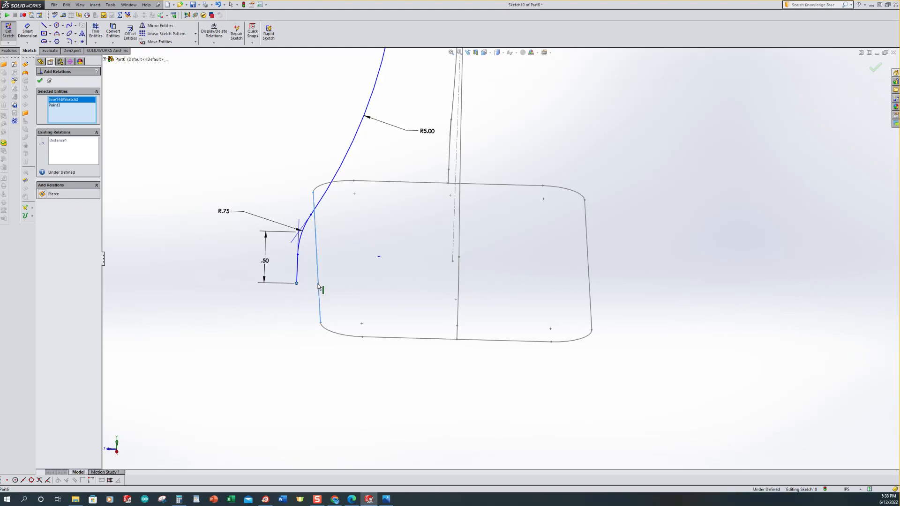
pyautogui.click(47, 195)
pyautogui.click(40, 81)
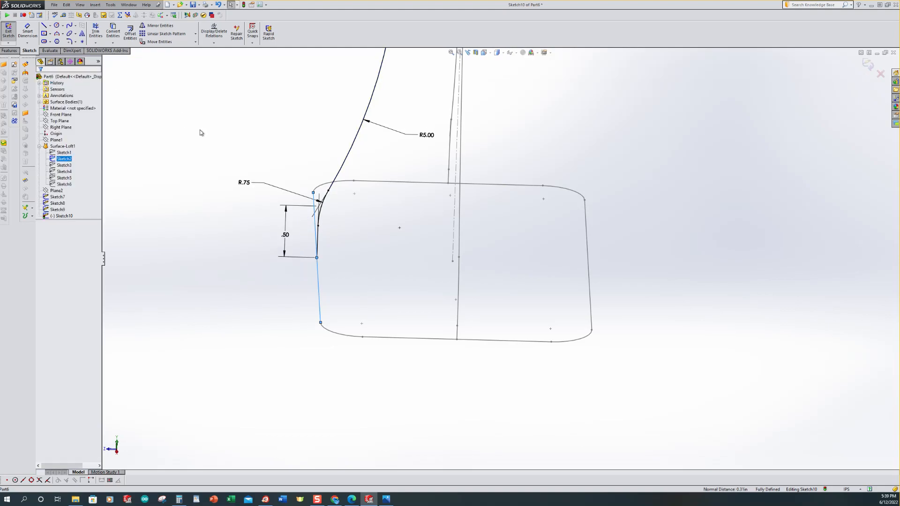
# Step: Exit the side guide-curve sketch
pyautogui.hotkey('ctrl', '7')
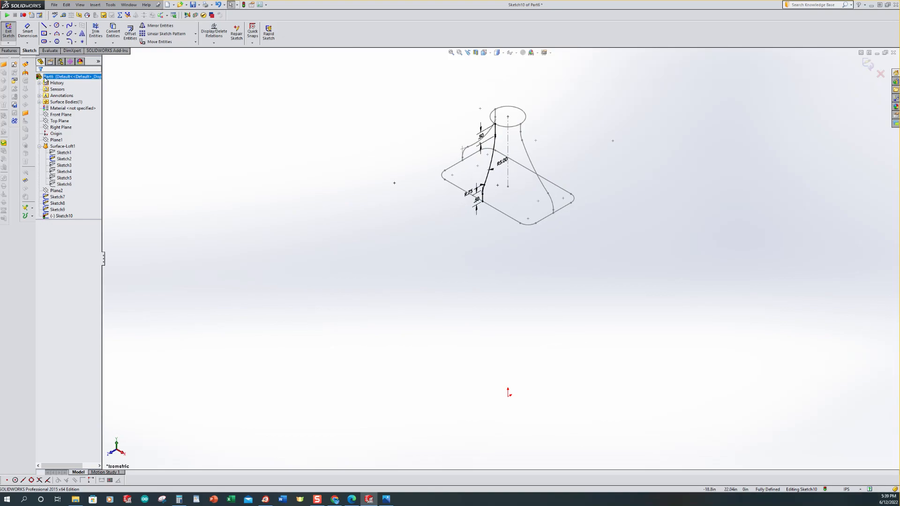
pyautogui.click(8, 31)
pyautogui.click(221, 165)
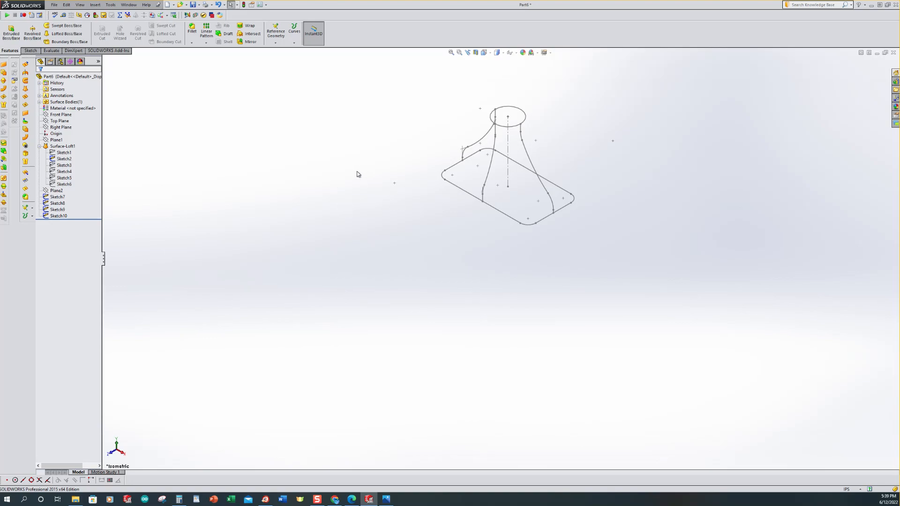
# Step: Start a sketch on the Right Plane and draw a vertical centerline from the base up to the neck top
pyautogui.scroll(-2, 521, 103)
pyautogui.scroll(2, 430, 269)
pyautogui.scroll(-1, 566, 172)
pyautogui.click(56, 147)
pyautogui.click(60, 128)
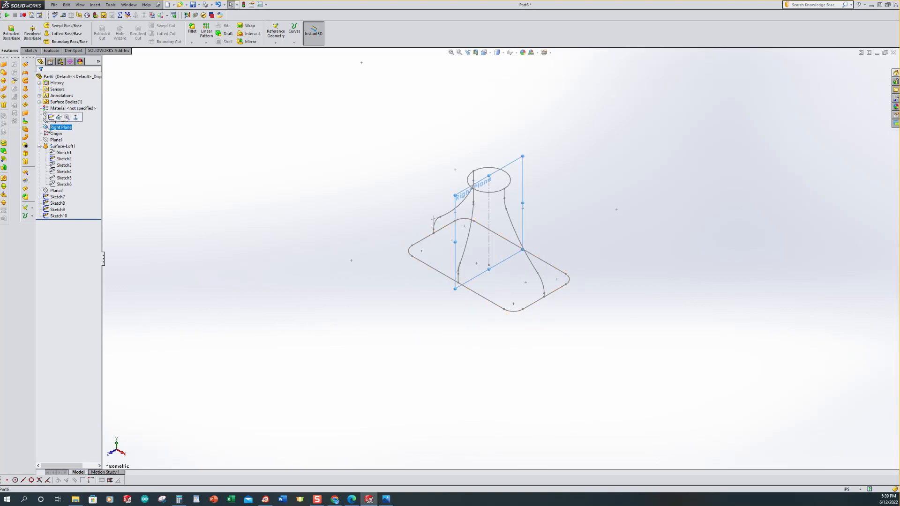
pyautogui.click(52, 117)
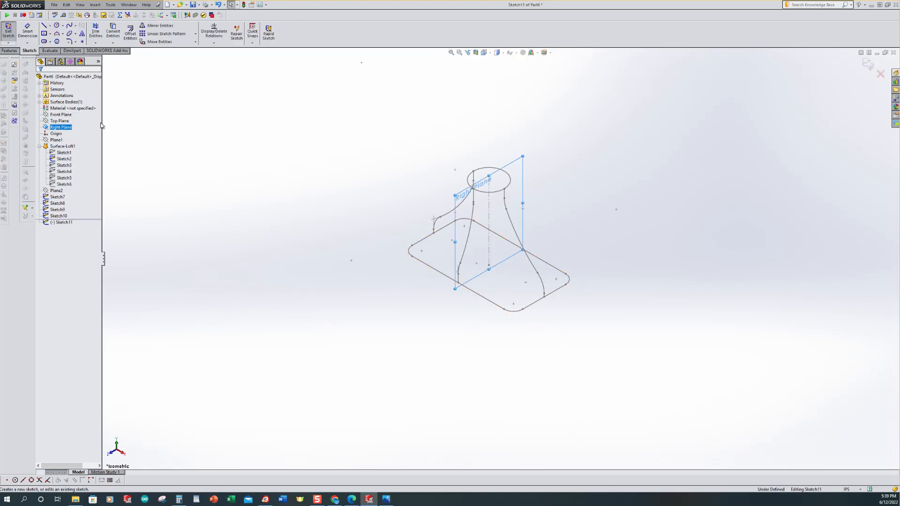
pyautogui.hotkey('ctrl', '8')
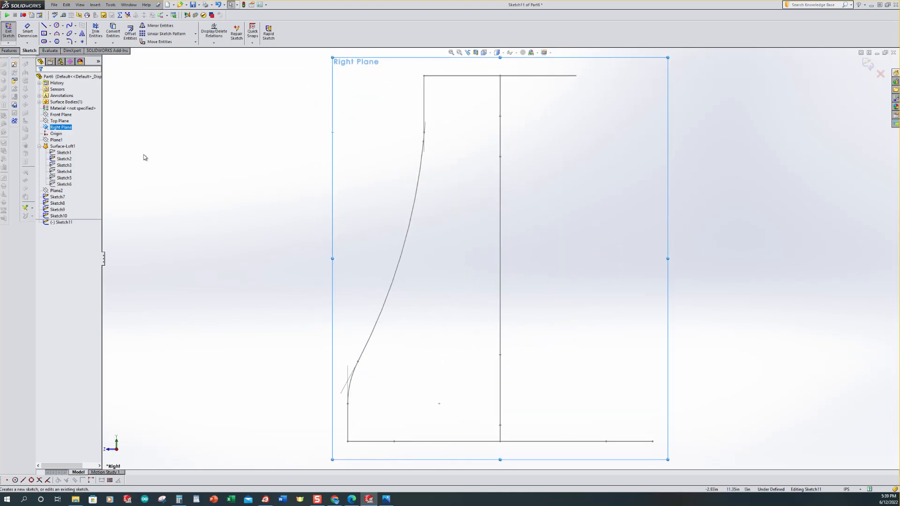
pyautogui.scroll(2, 144, 153)
pyautogui.click(49, 26)
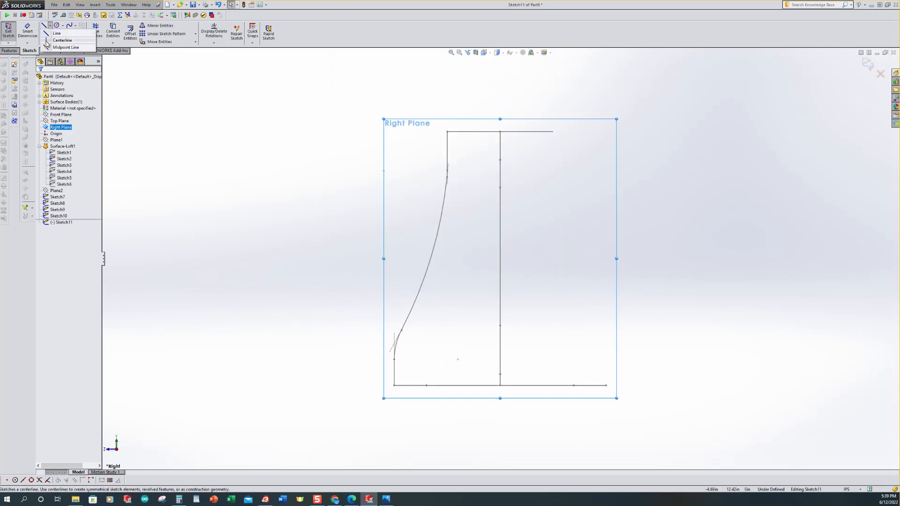
pyautogui.click(60, 34)
pyautogui.click(500, 386)
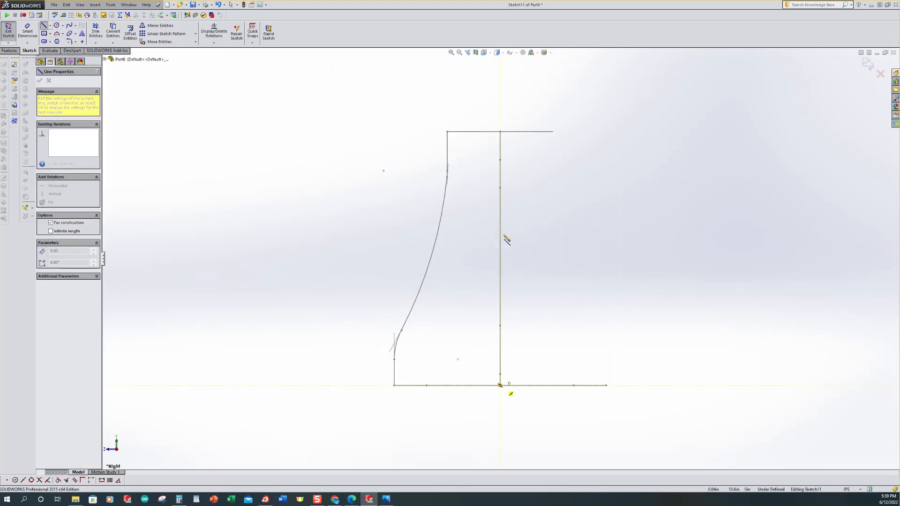
pyautogui.doubleClick(500, 132)
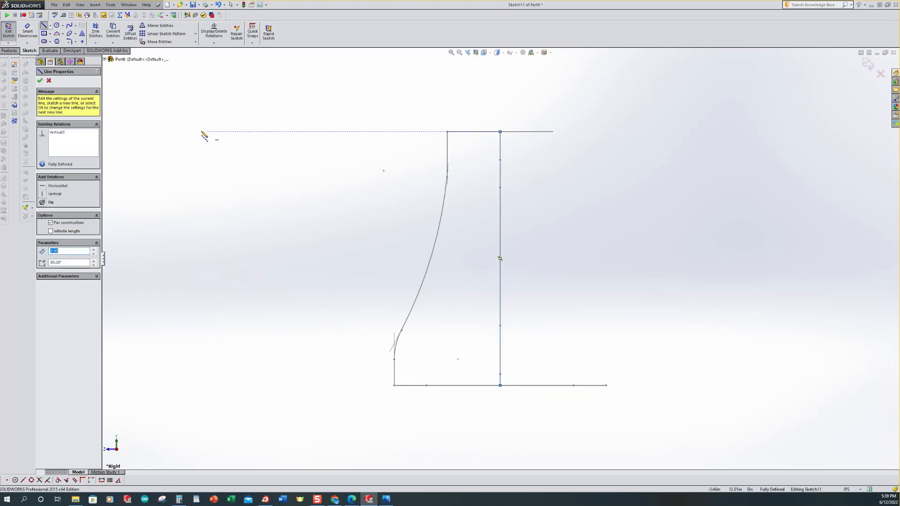
# Step: Convert the side guide-curve sketch (Sketch10) into the new sketch with Convert Entities
pyautogui.click(113, 32)
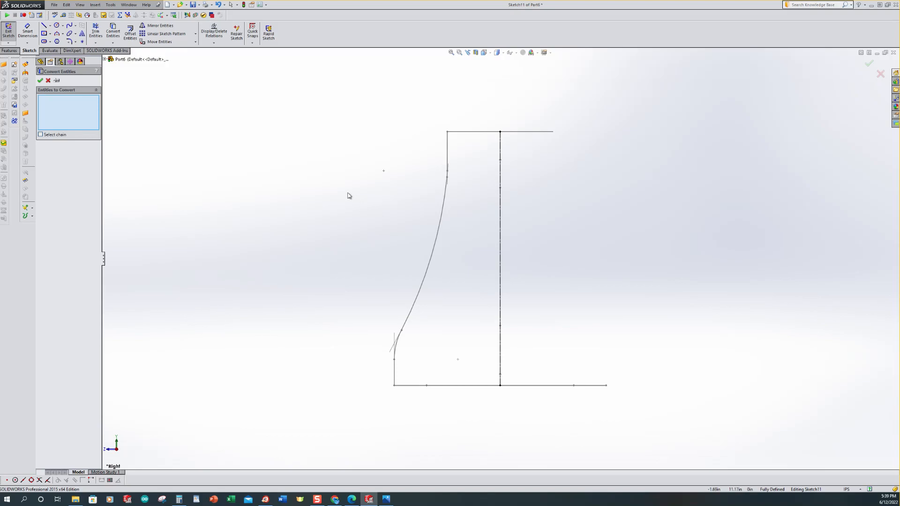
pyautogui.click(105, 60)
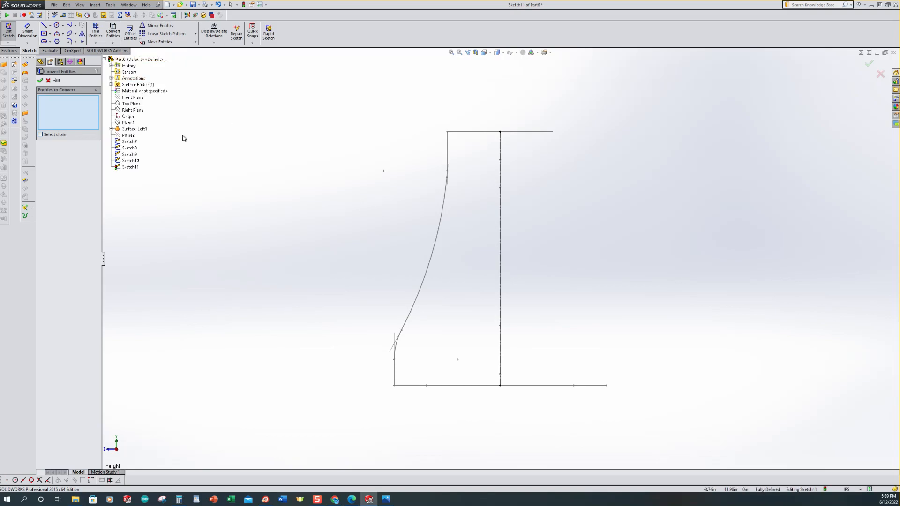
pyautogui.click(131, 161)
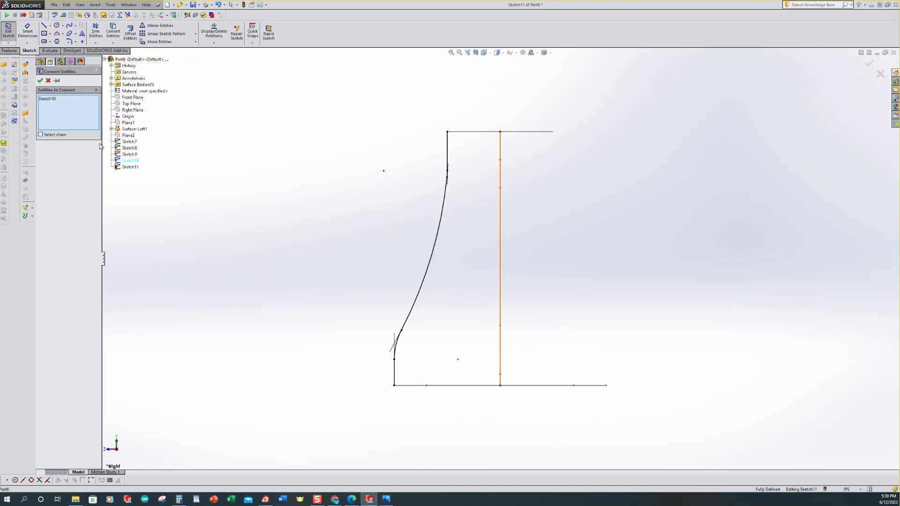
pyautogui.click(40, 81)
# Step: Mirror the converted side curve about the vertical centerline
pyautogui.scroll(2, 406, 202)
pyautogui.scroll(-1, 567, 241)
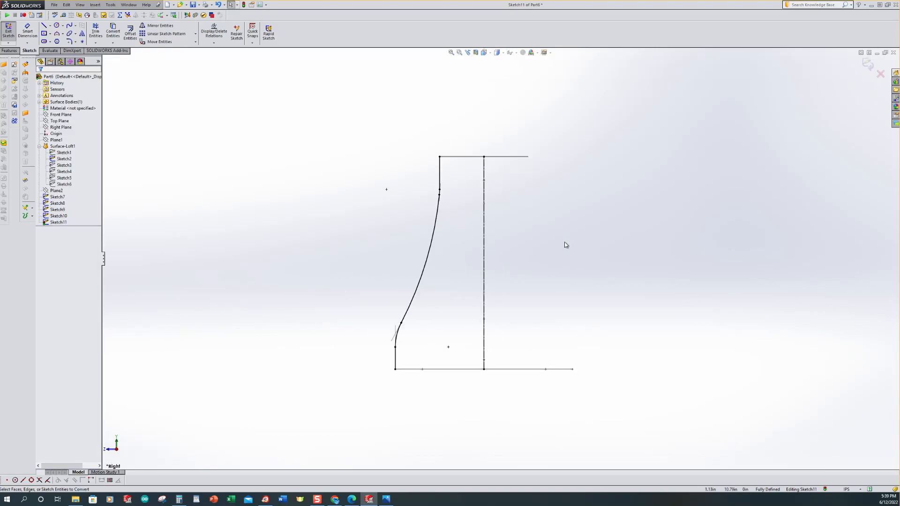
pyautogui.click(159, 26)
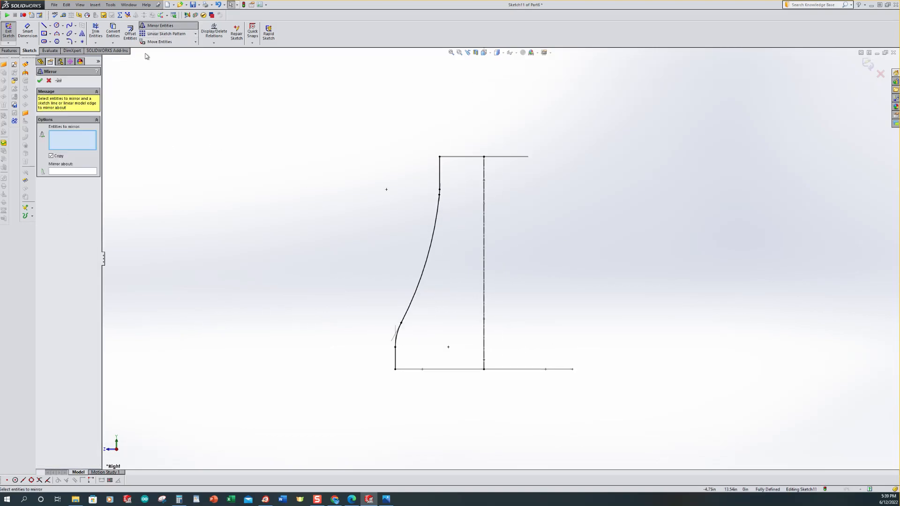
pyautogui.moveTo(355, 132); pyautogui.dragTo(451, 398)
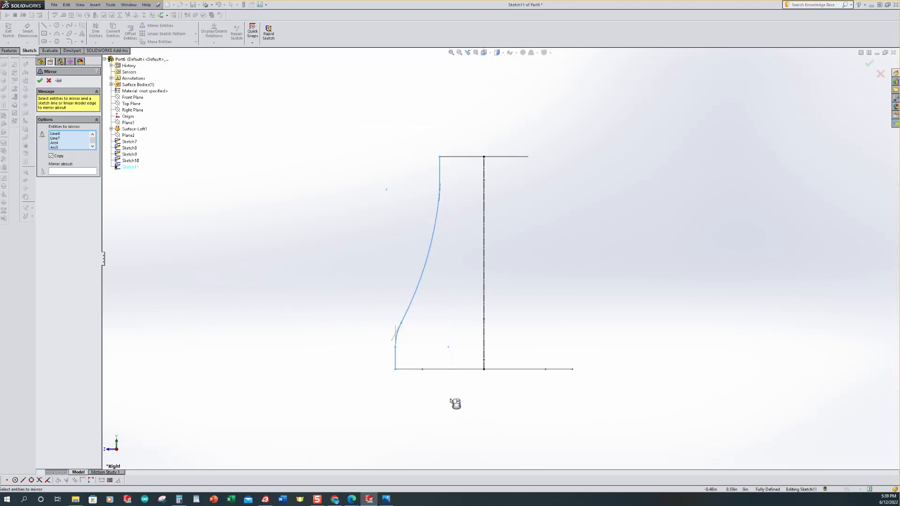
pyautogui.click(73, 171)
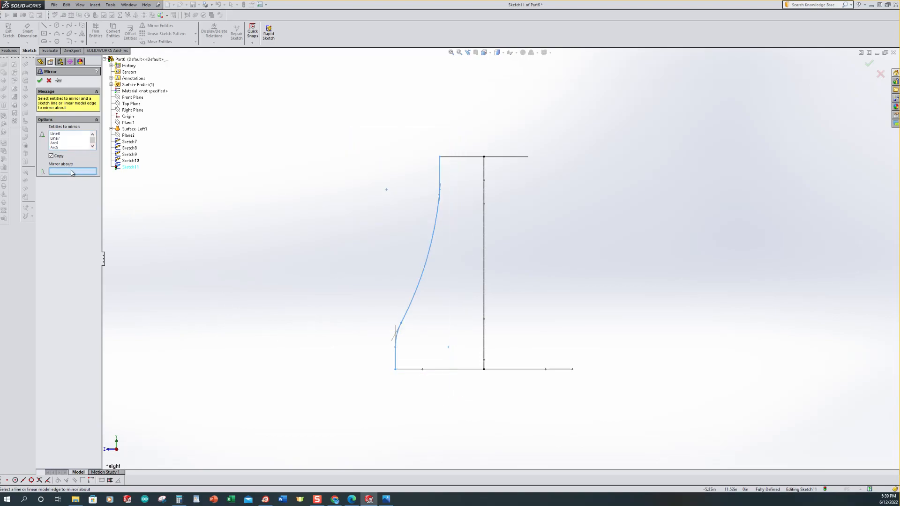
pyautogui.click(484, 247)
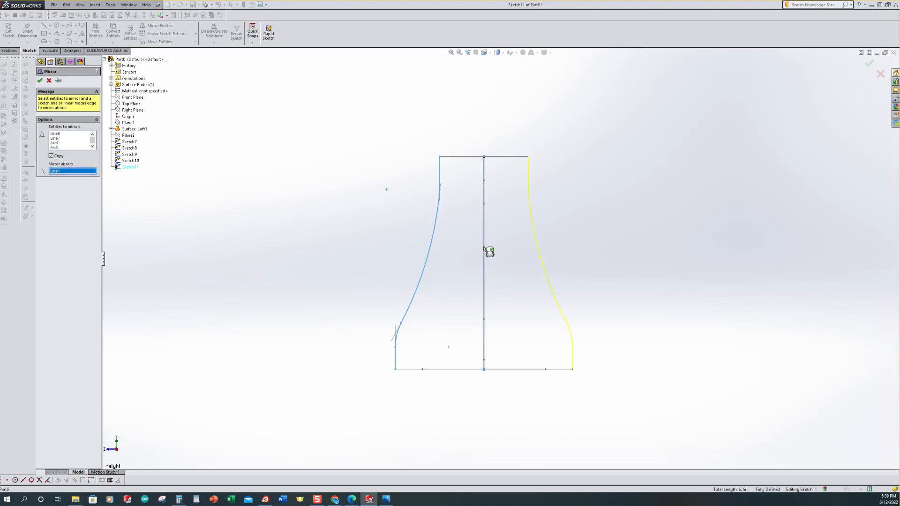
pyautogui.click(40, 81)
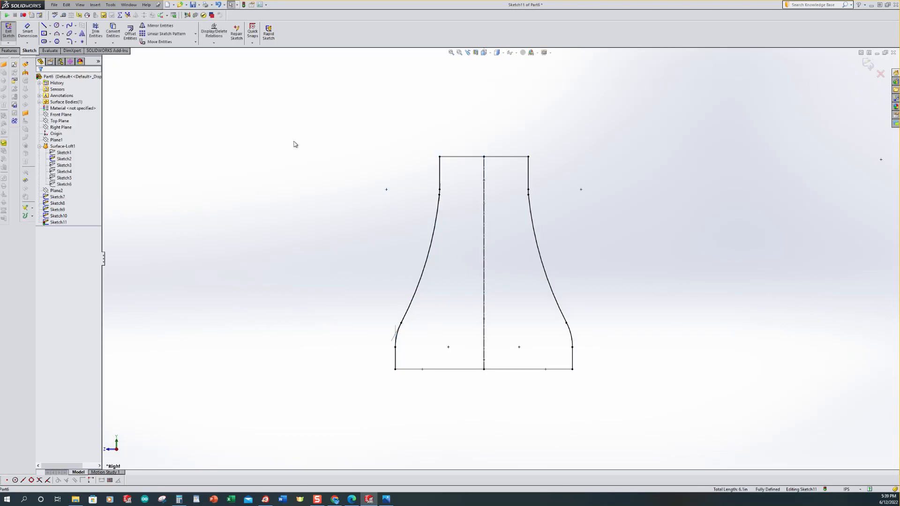
# Step: Set the original converted curve on the left to construction geometry and exit the sketch
pyautogui.hotkey('ctrl', '7')
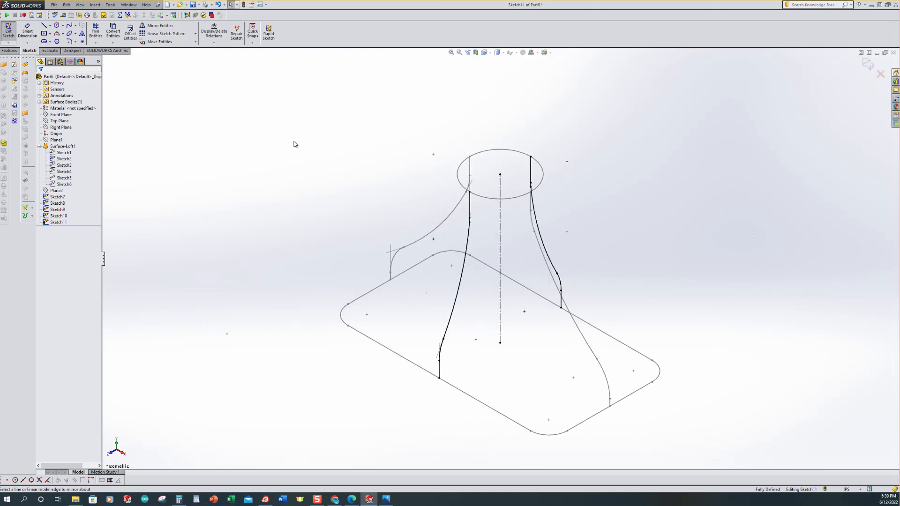
pyautogui.hotkey('ctrl', '4')
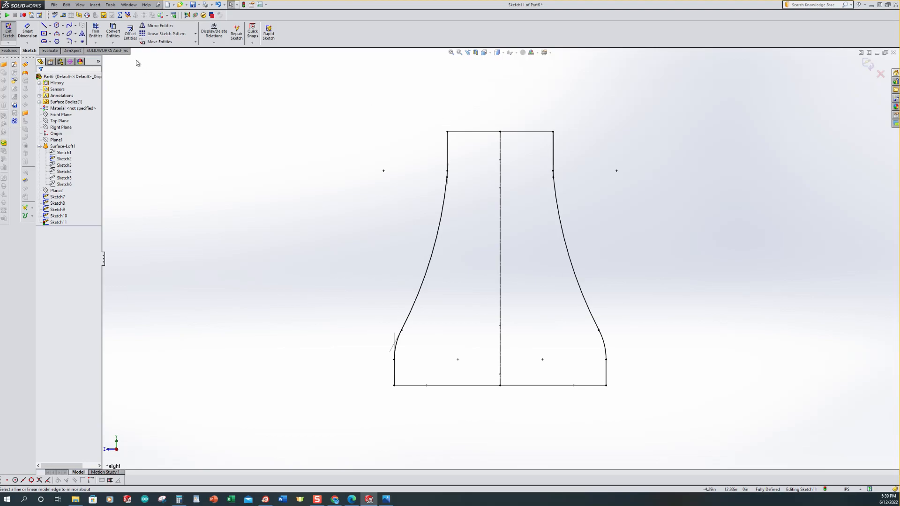
pyautogui.moveTo(307, 95)
pyautogui.mouseDown()
pyautogui.moveTo(471, 129)
pyautogui.moveTo(473, 428)
pyautogui.mouseUp()
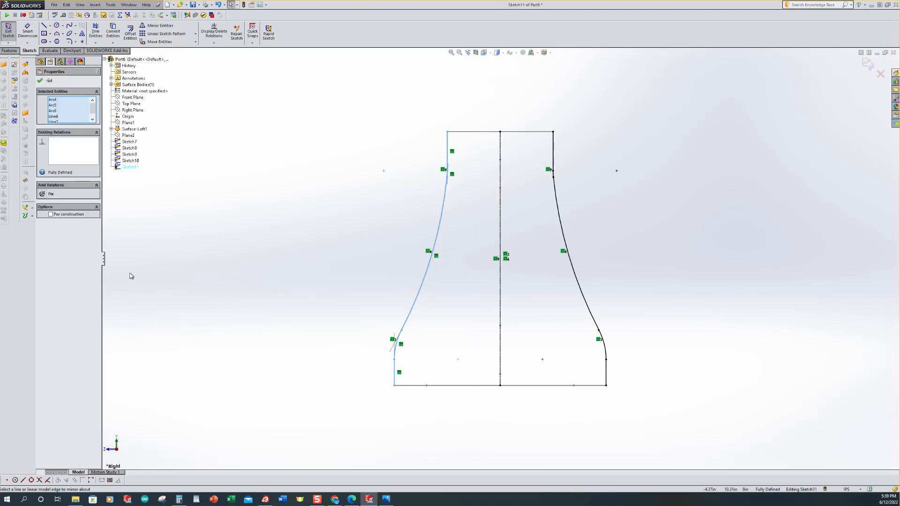
pyautogui.click(51, 215)
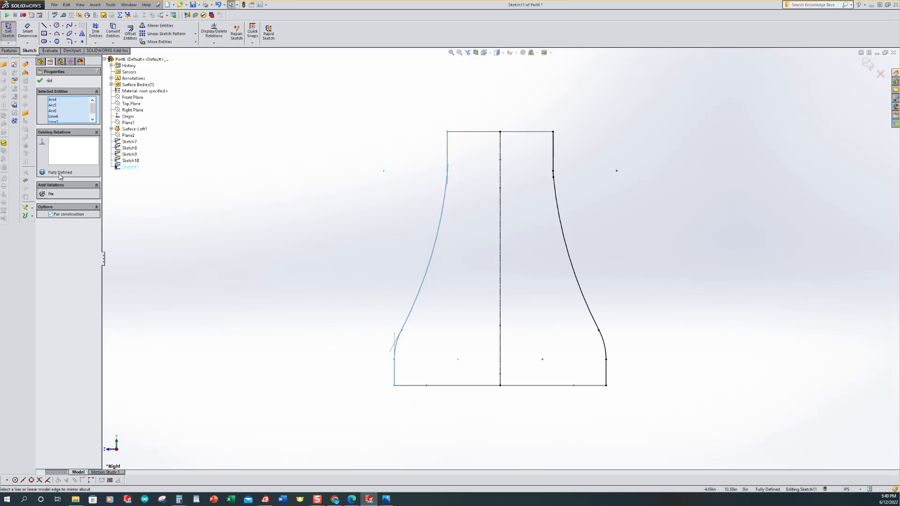
pyautogui.click(41, 81)
pyautogui.hotkey('ctrl', '7')
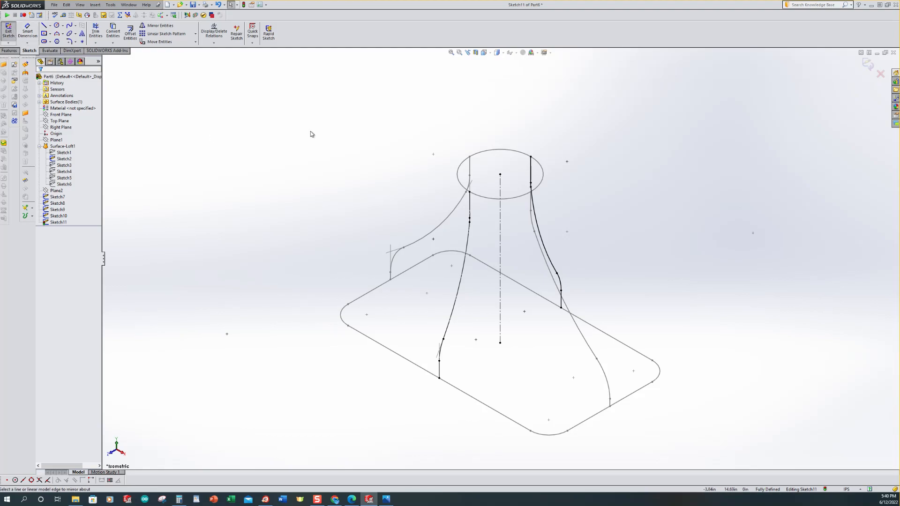
pyautogui.click(8, 31)
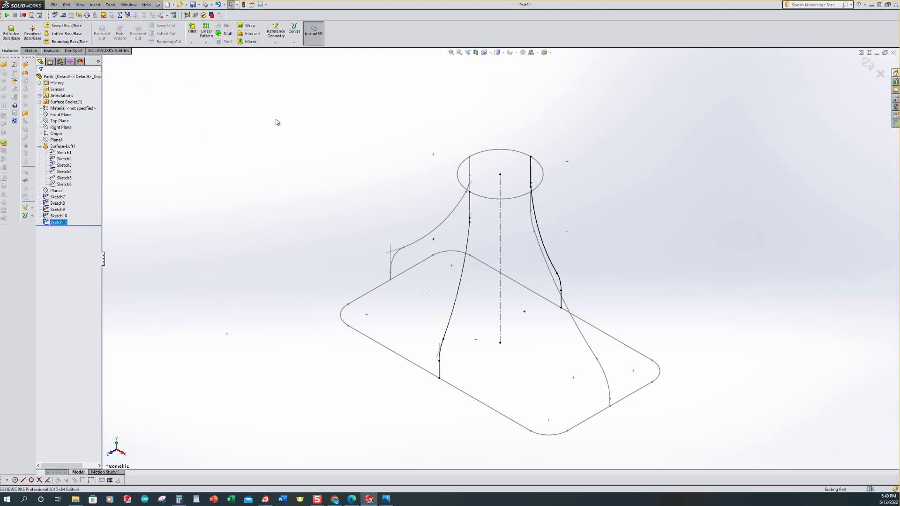
# Step: Start a Surface Loft and pick the base rounded rectangle and the neck circle as its profiles
pyautogui.scroll(5, 260, 175)
pyautogui.scroll(-2, 706, 290)
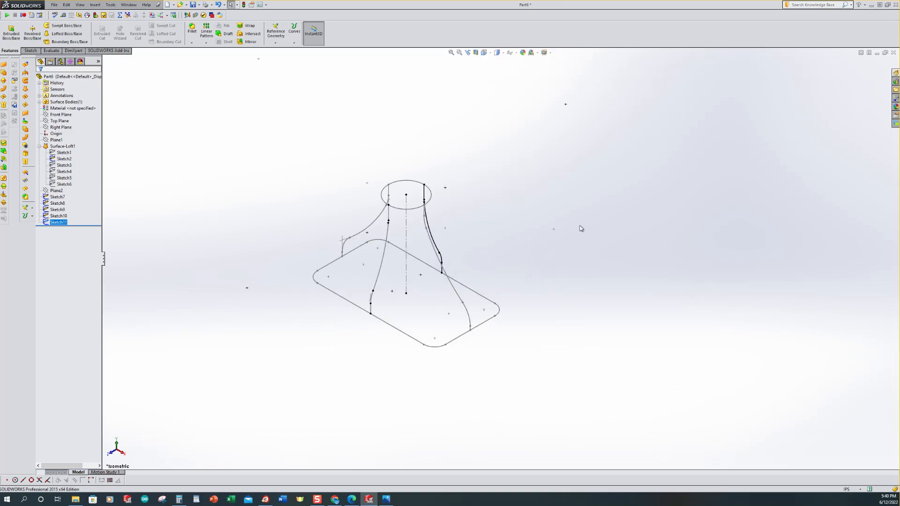
pyautogui.scroll(1, 510, 217)
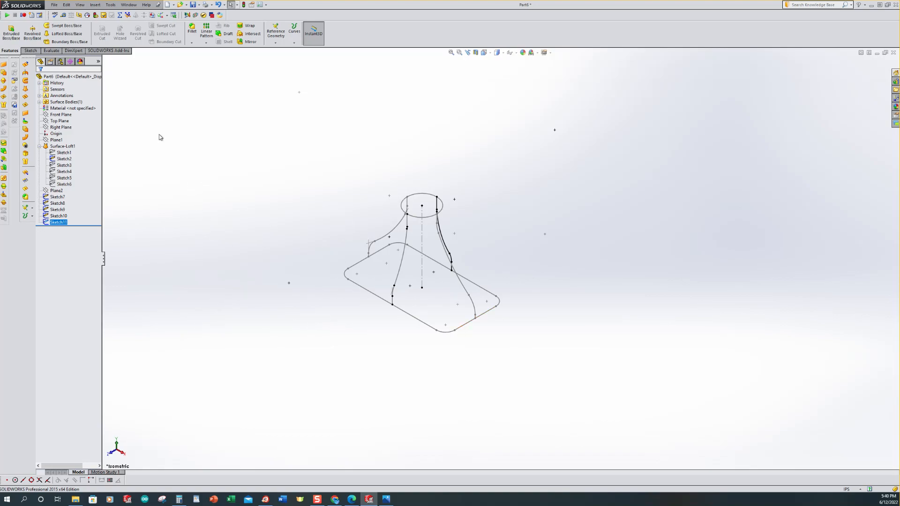
pyautogui.click(94, 5)
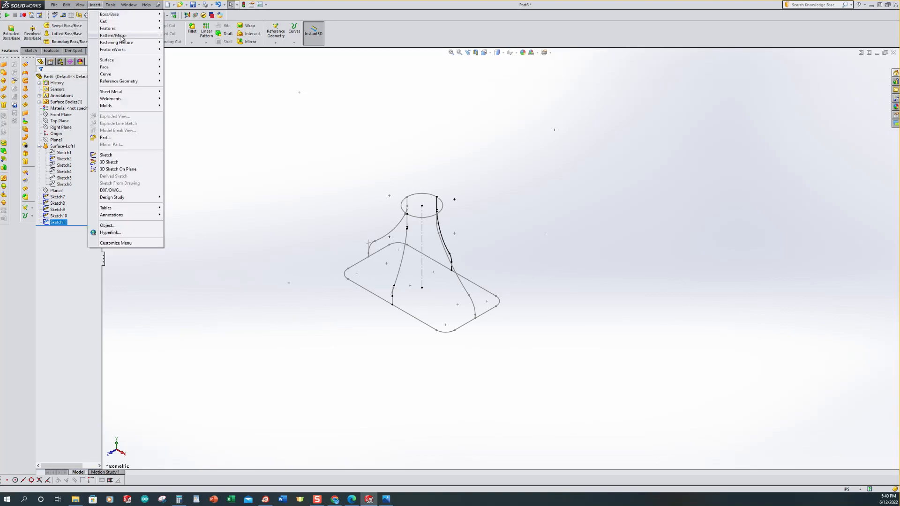
pyautogui.moveTo(114, 63)
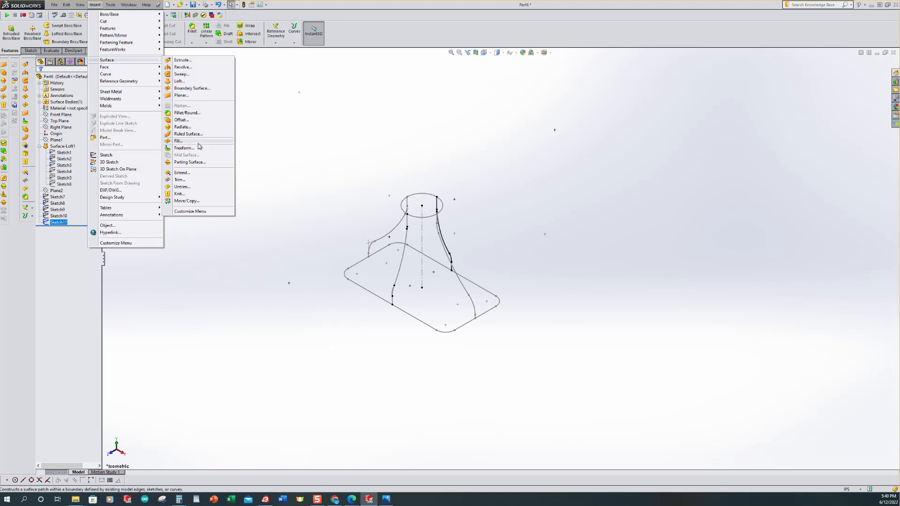
pyautogui.click(178, 82)
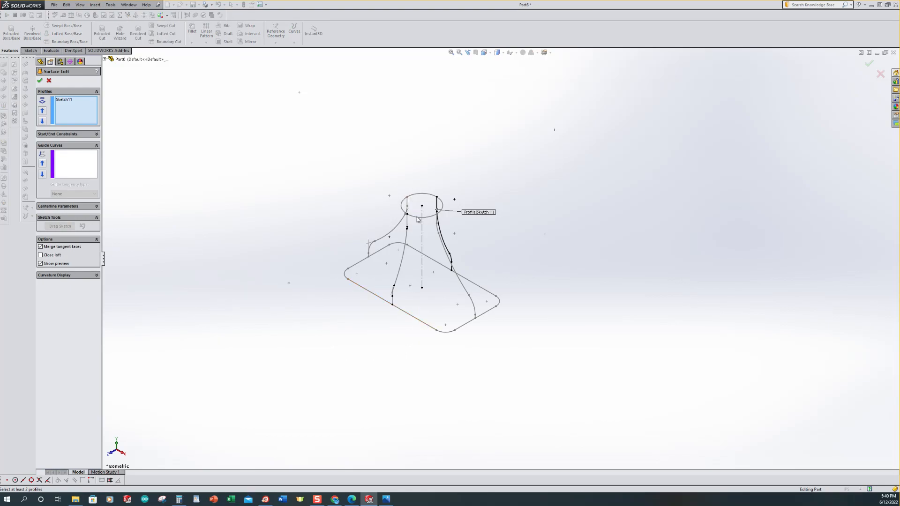
pyautogui.rightClick(60, 104)
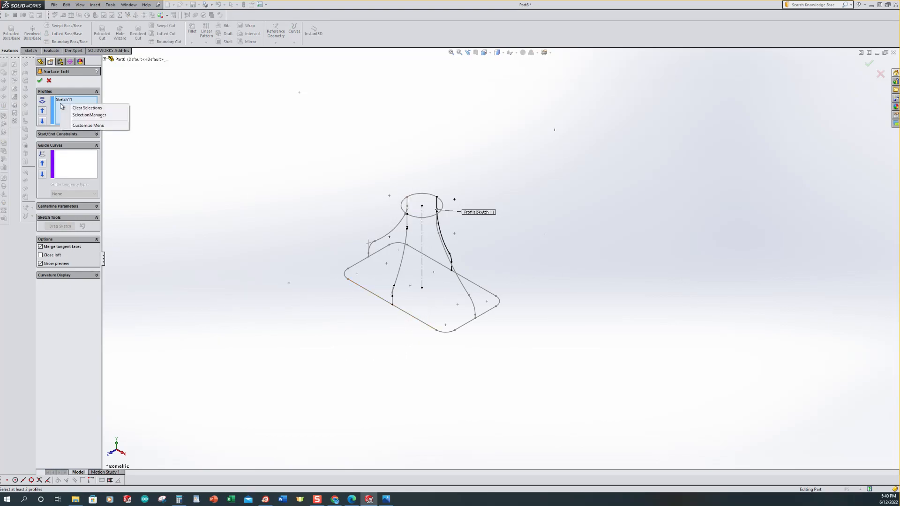
pyautogui.click(84, 108)
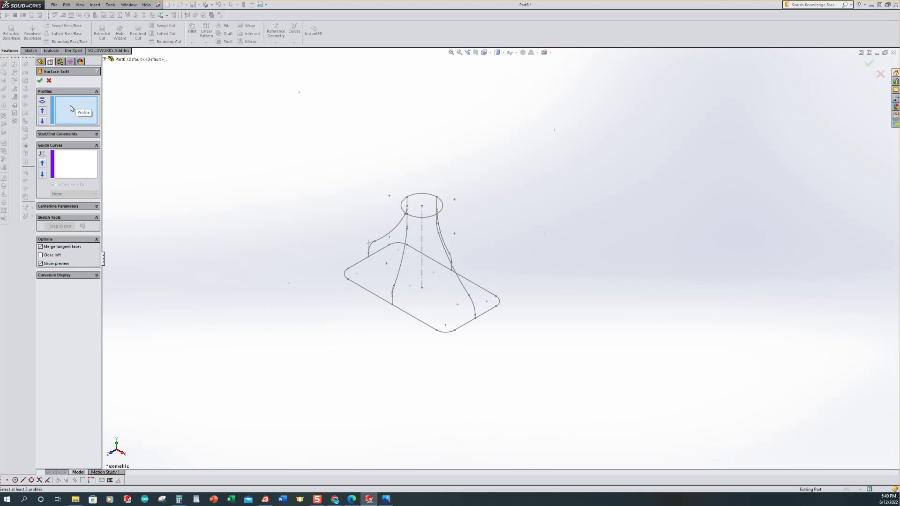
pyautogui.click(412, 319)
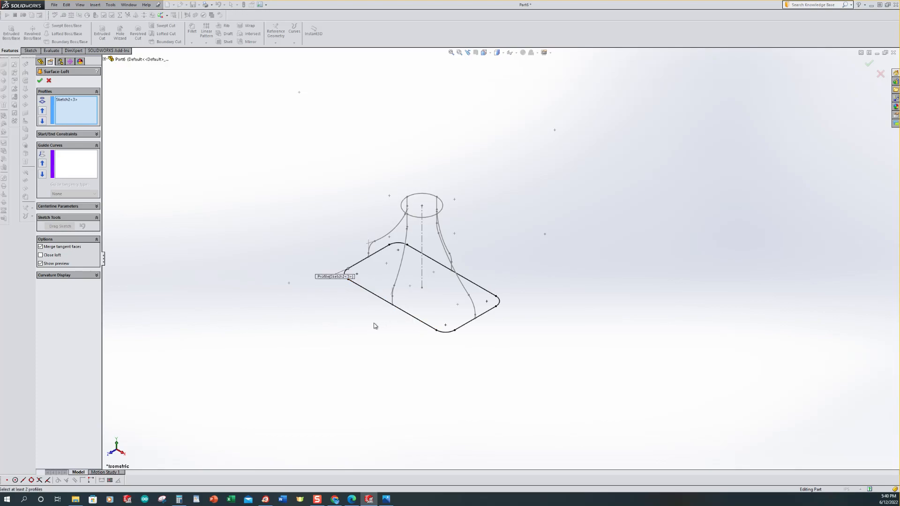
pyautogui.click(419, 217)
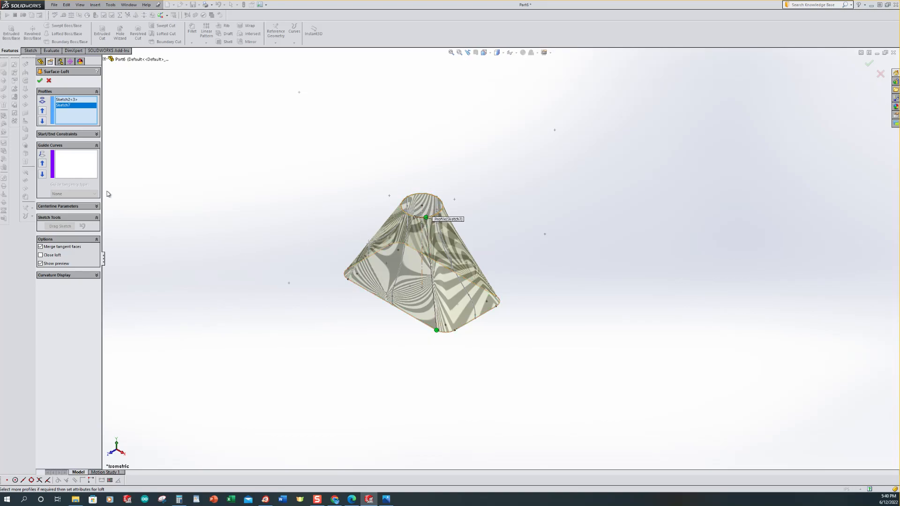
# Step: Add Sketch8, Sketch9, Sketch10 and Sketch11 as guide curves and complete the surface loft
pyautogui.click(70, 168)
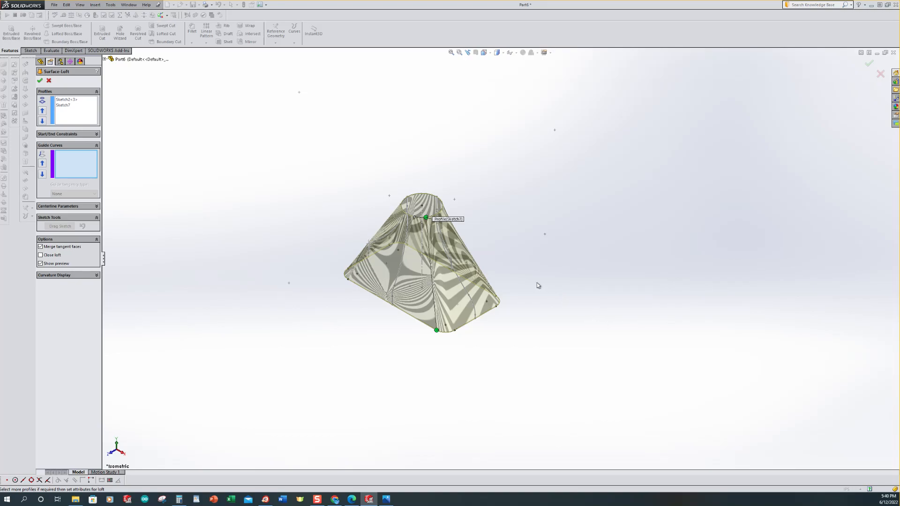
pyautogui.click(466, 290)
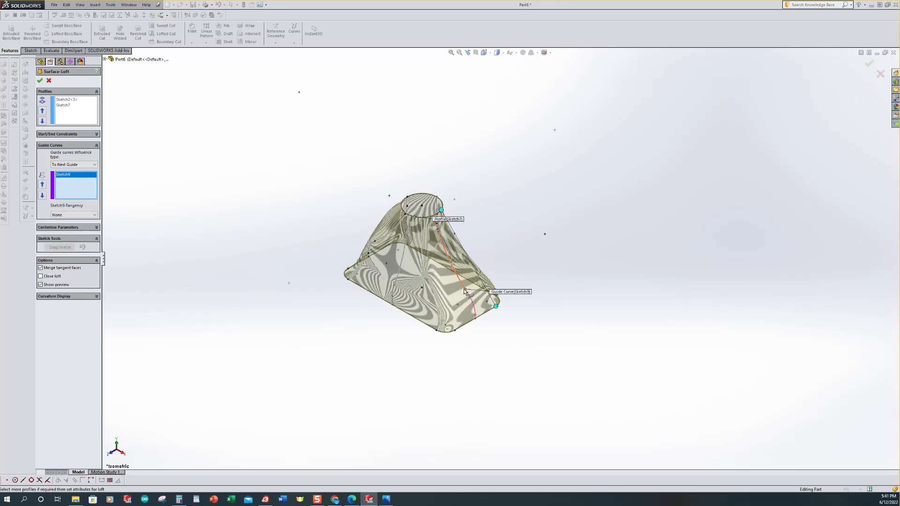
pyautogui.click(386, 239)
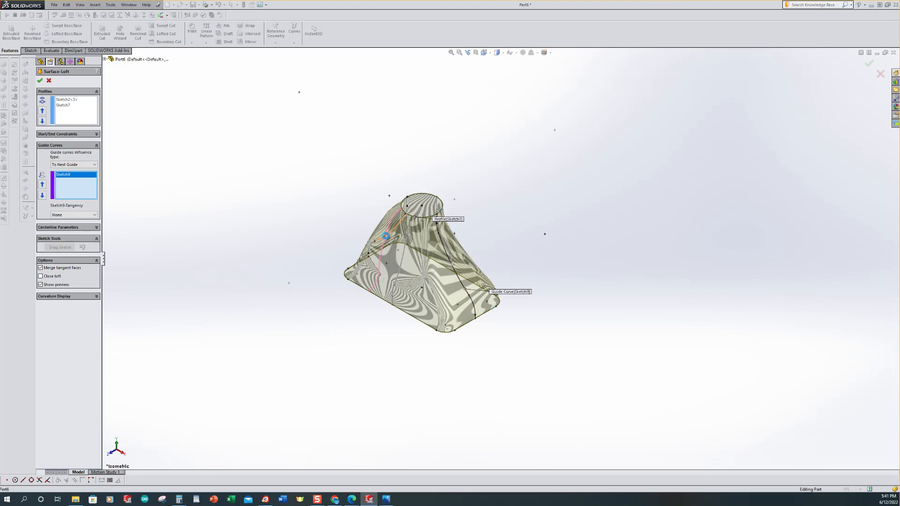
pyautogui.click(405, 257)
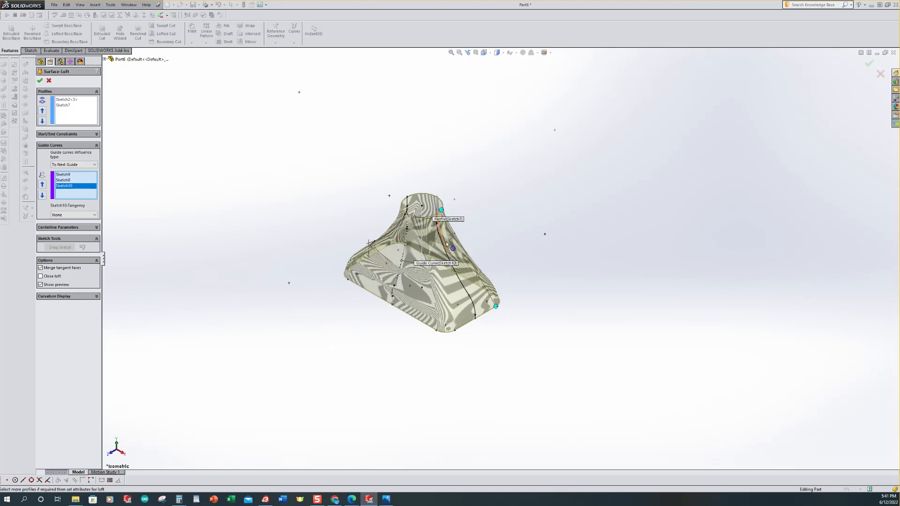
pyautogui.click(446, 243)
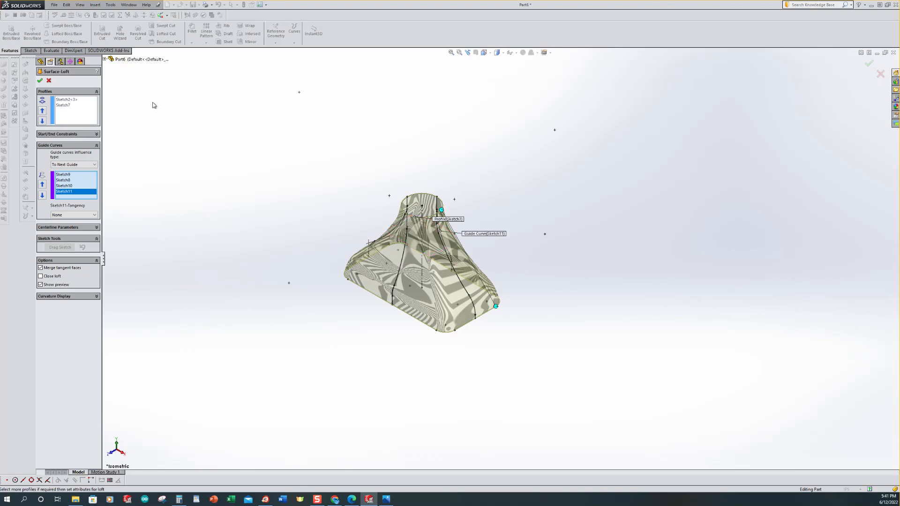
pyautogui.click(40, 81)
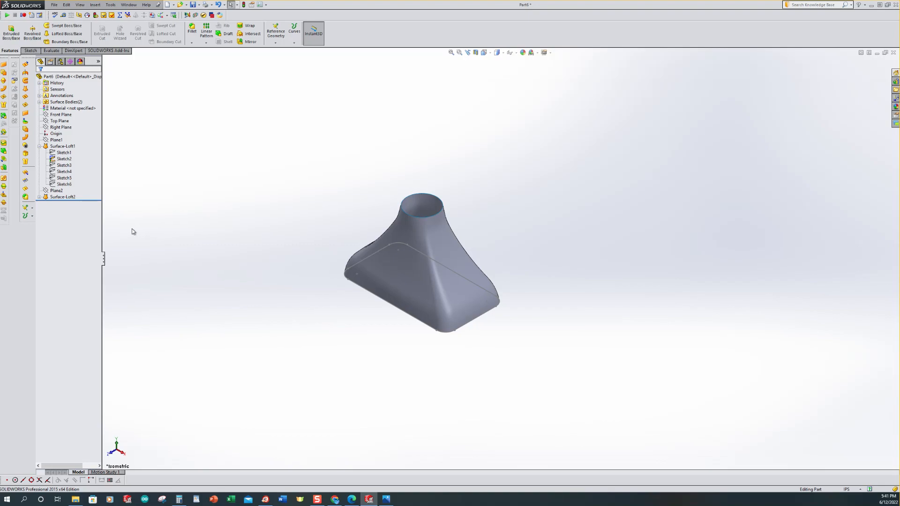
# Step: Inspect the second loft's sketches and the surface bodies from different angles
pyautogui.moveTo(196, 230)
pyautogui.mouseDown(button='middle')
pyautogui.moveTo(239, 251)
pyautogui.moveTo(263, 209)
pyautogui.moveTo(235, 211)
pyautogui.mouseUp(button='middle')
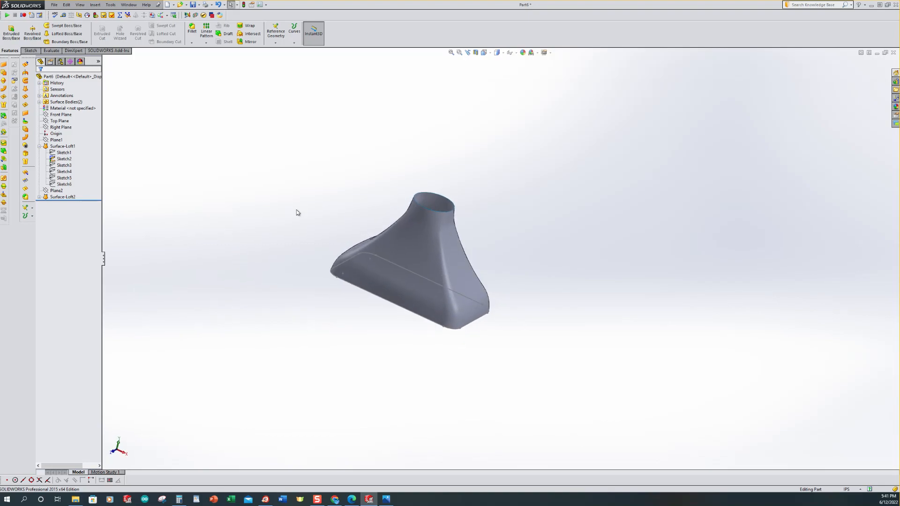
pyautogui.click(39, 197)
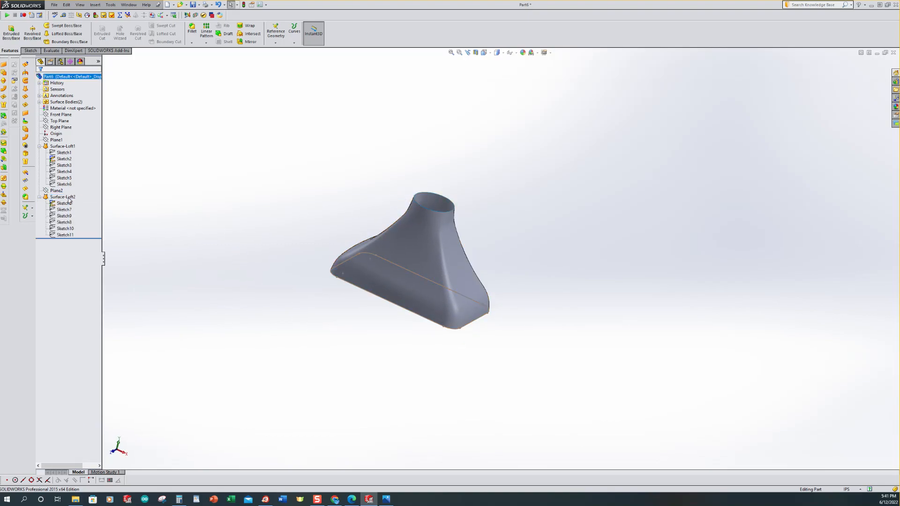
pyautogui.click(63, 204)
pyautogui.click(64, 210)
pyautogui.moveTo(66, 212)
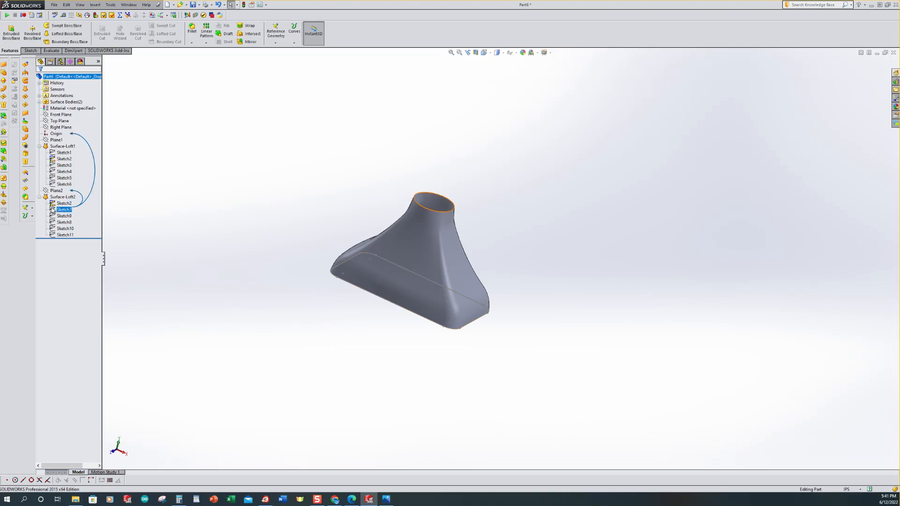
pyautogui.click(190, 191)
pyautogui.click(55, 103)
pyautogui.scroll(2, 279, 190)
pyautogui.moveTo(279, 191); pyautogui.dragTo(241, 211, button='middle')
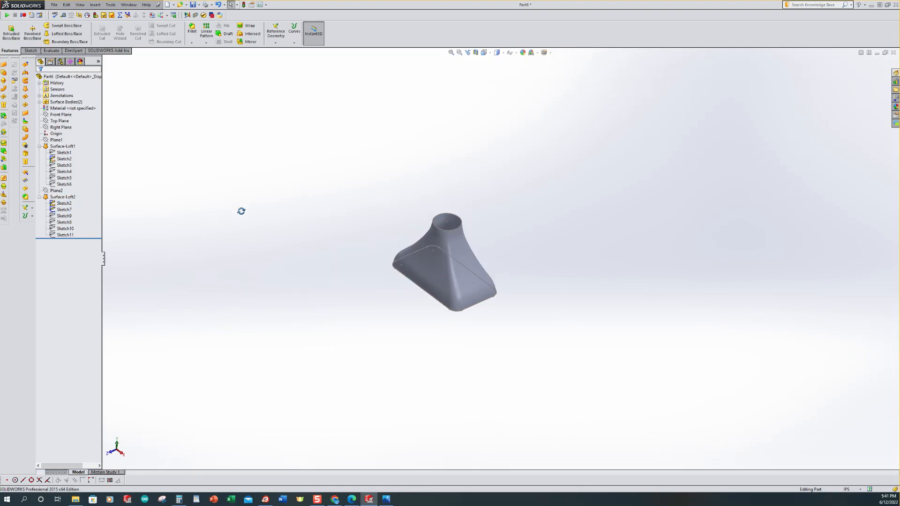
# Step: Hide both lofted surface bodies, leaving only the base rectangle and neck circle sketches visible
pyautogui.click(40, 101)
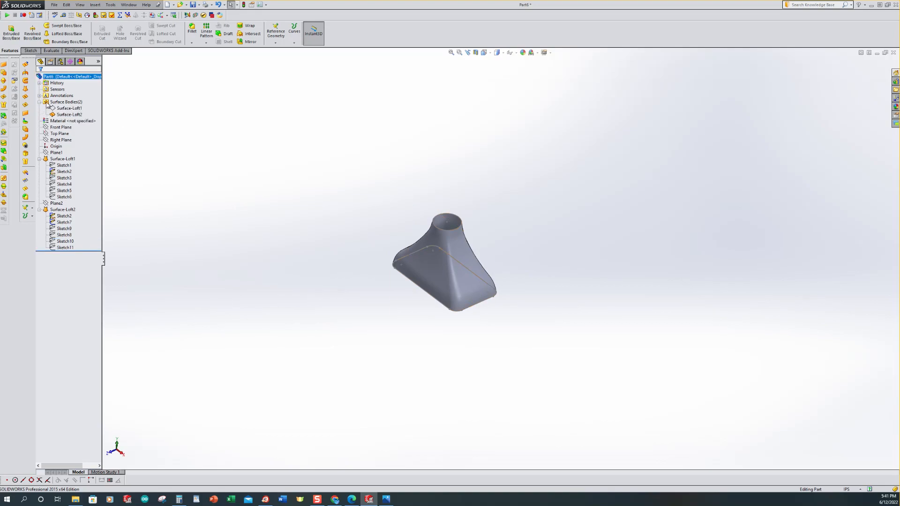
pyautogui.click(69, 109)
pyautogui.click(55, 115)
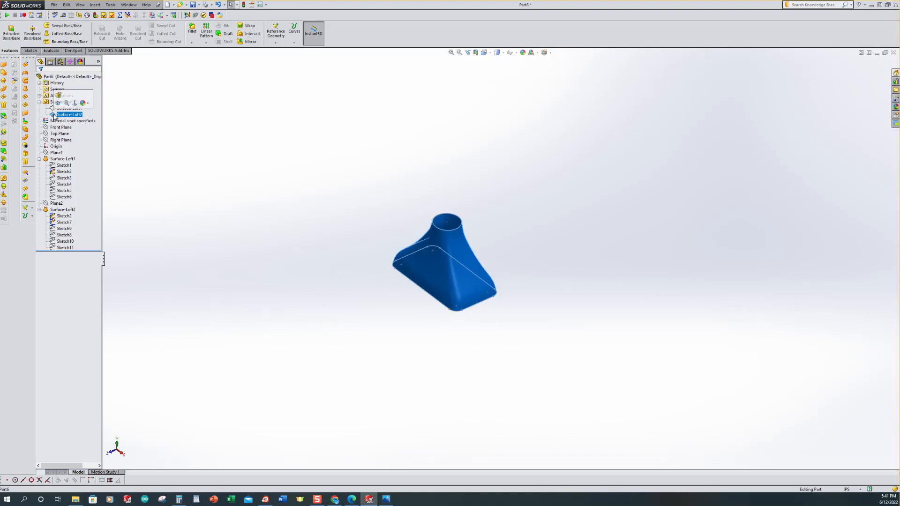
pyautogui.click(67, 100)
pyautogui.click(261, 140)
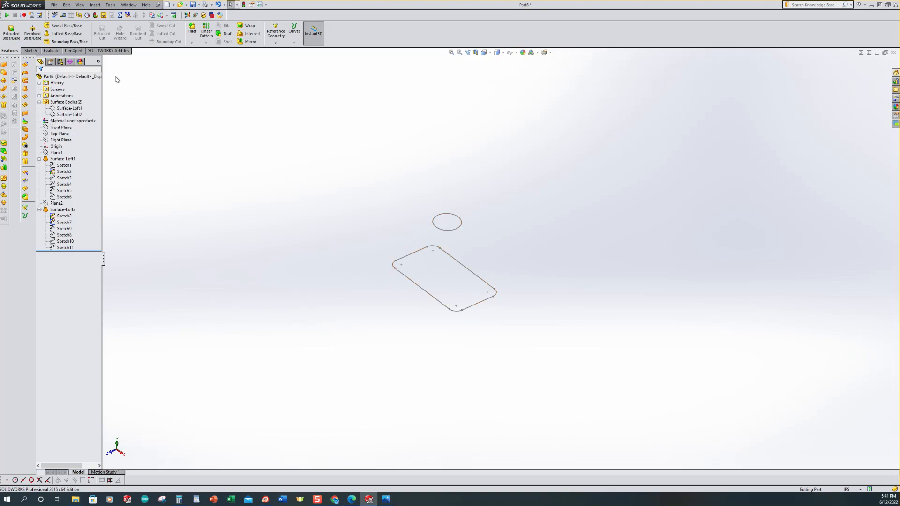
# Step: Extrude the neck circle as a surface with a depth of 1
pyautogui.click(96, 4)
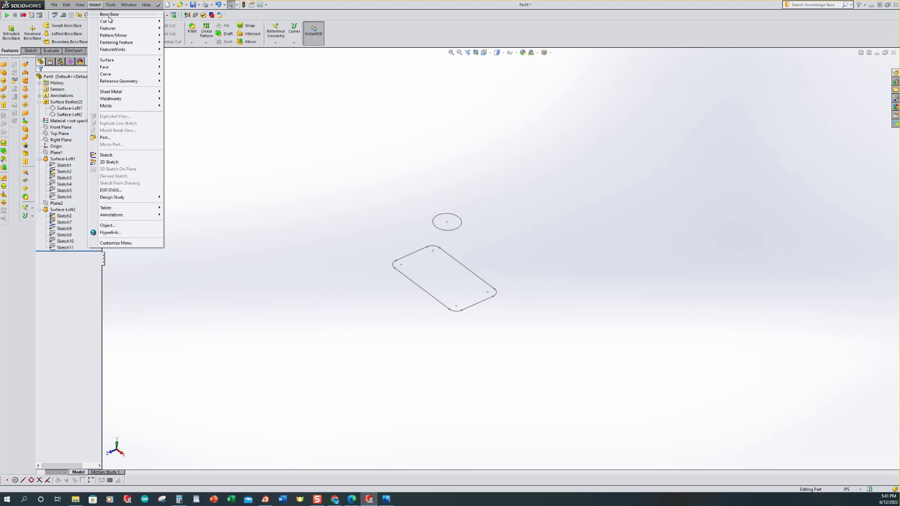
pyautogui.moveTo(113, 63)
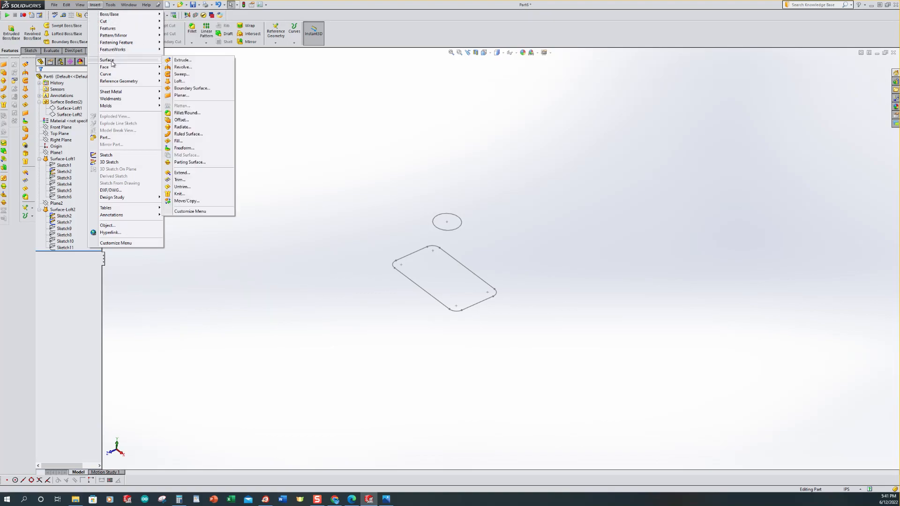
pyautogui.click(188, 61)
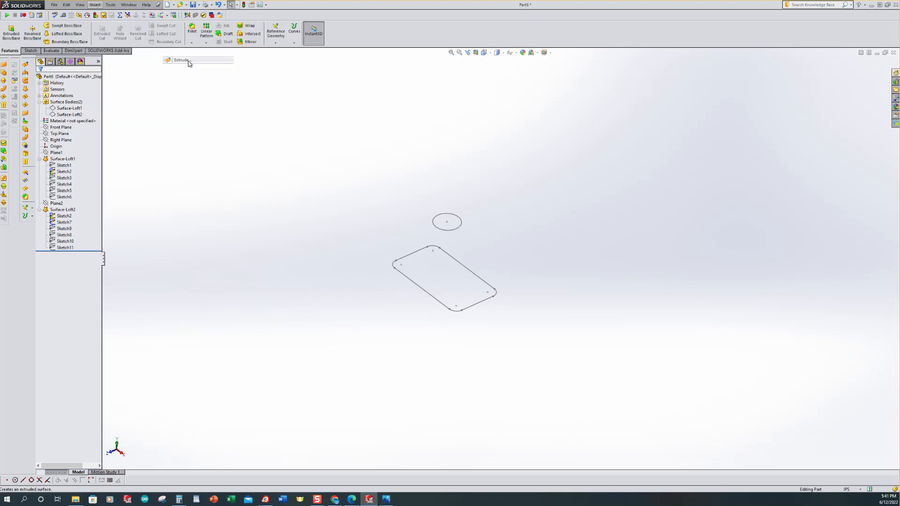
pyautogui.click(462, 229)
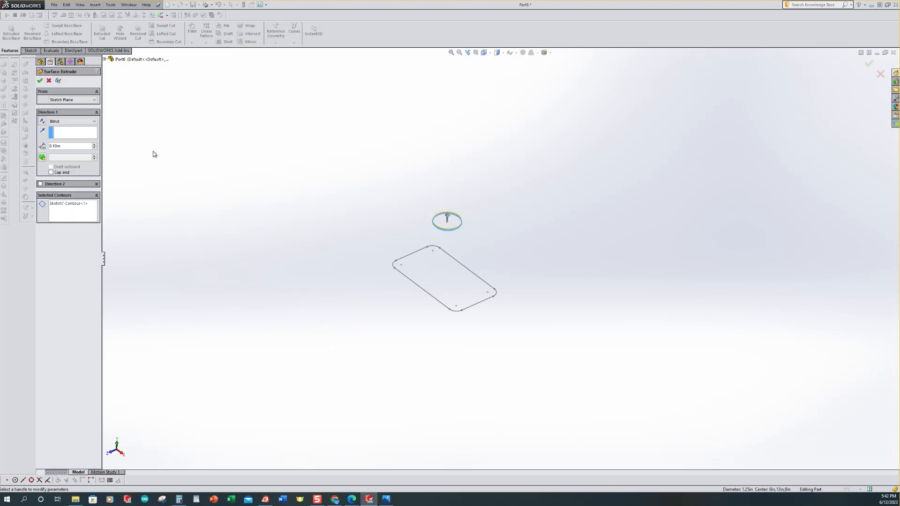
pyautogui.doubleClick(68, 147)
pyautogui.write('1')
pyautogui.press('Return')
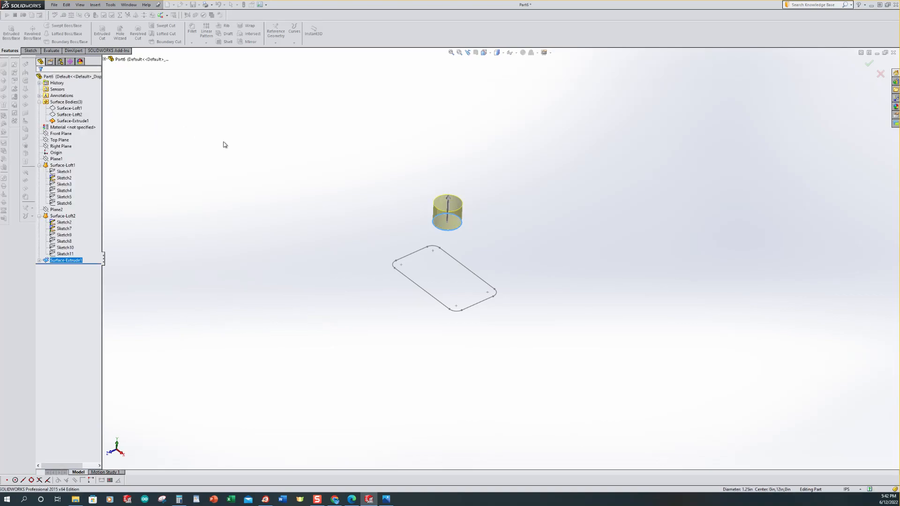
# Step: Hide the loft sketches so only the extruded neck surface remains visible
pyautogui.moveTo(323, 333)
pyautogui.mouseDown(button='middle')
pyautogui.moveTo(340, 226)
pyautogui.moveTo(338, 251)
pyautogui.moveTo(283, 247)
pyautogui.moveTo(258, 272)
pyautogui.mouseUp(button='middle')
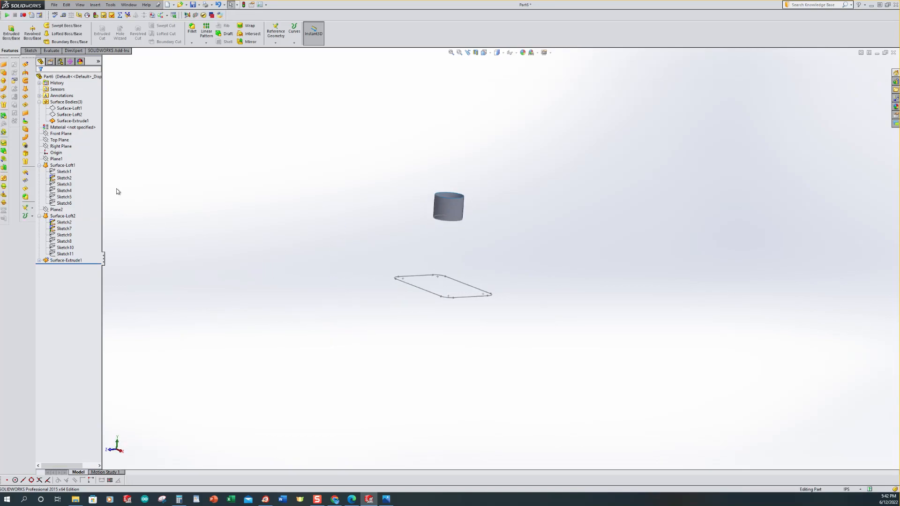
pyautogui.click(60, 229)
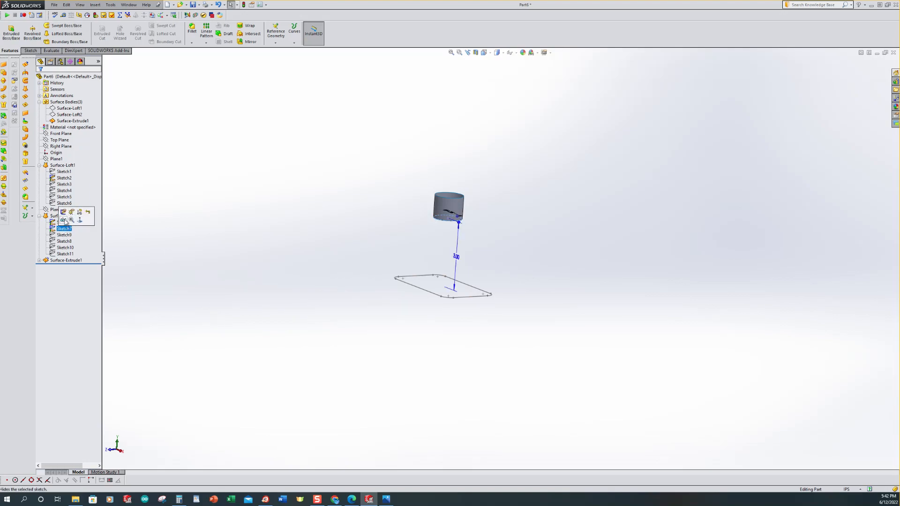
pyautogui.click(63, 224)
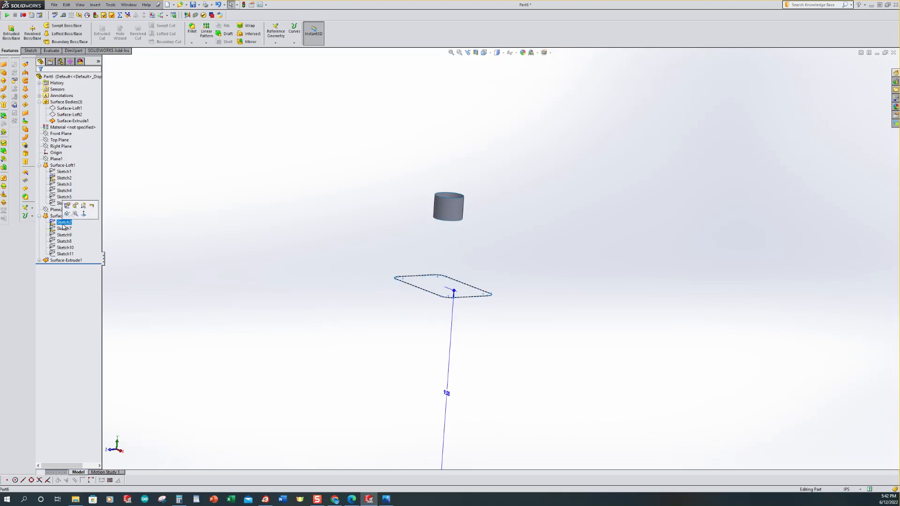
pyautogui.click(217, 210)
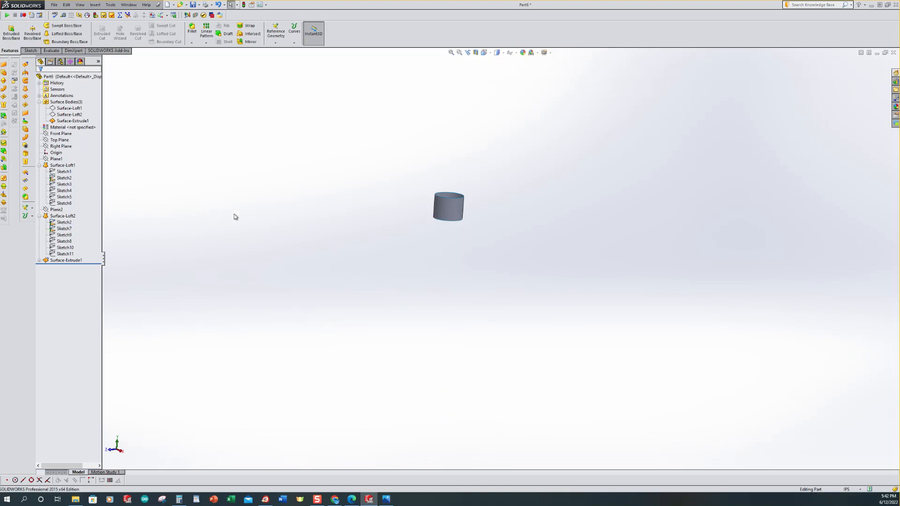
# Step: Show both lofted surface bodies again and return to the isometric view
pyautogui.moveTo(253, 224); pyautogui.dragTo(261, 243, button='middle')
pyautogui.click(66, 115)
pyautogui.click(57, 104)
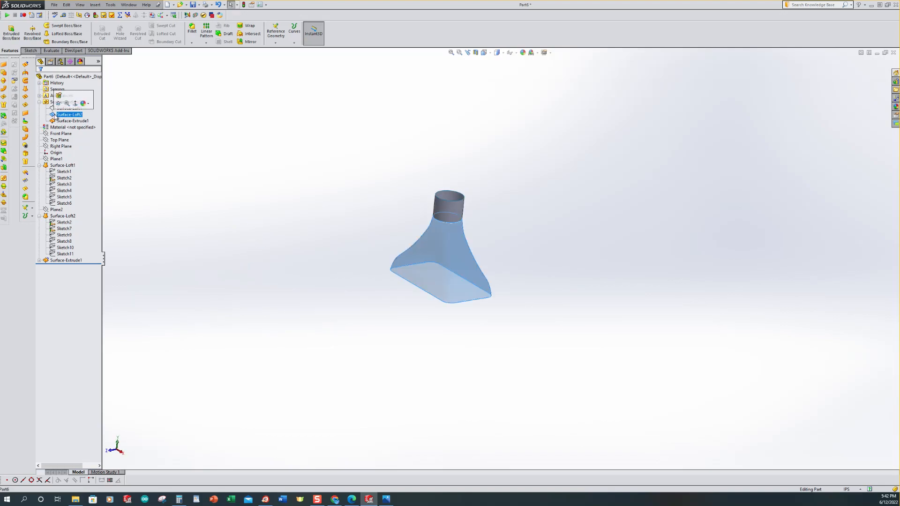
pyautogui.click(137, 130)
pyautogui.click(69, 108)
pyautogui.click(57, 100)
pyautogui.click(322, 151)
pyautogui.hotkey('ctrl', '7')
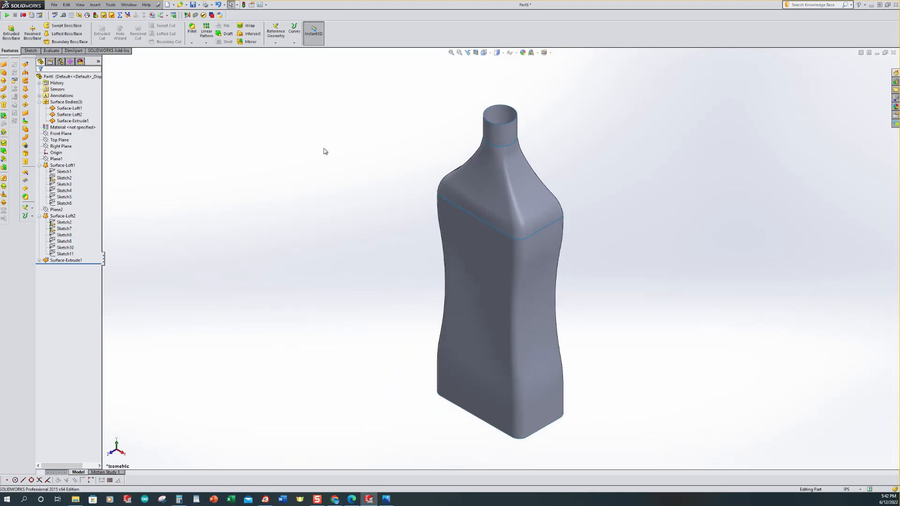
# Step: Show Sketch1, the base rectangle, at the bottle's open bottom
pyautogui.moveTo(571, 146); pyautogui.dragTo(573, 202, button='middle')
pyautogui.scroll(-2, 543, 394)
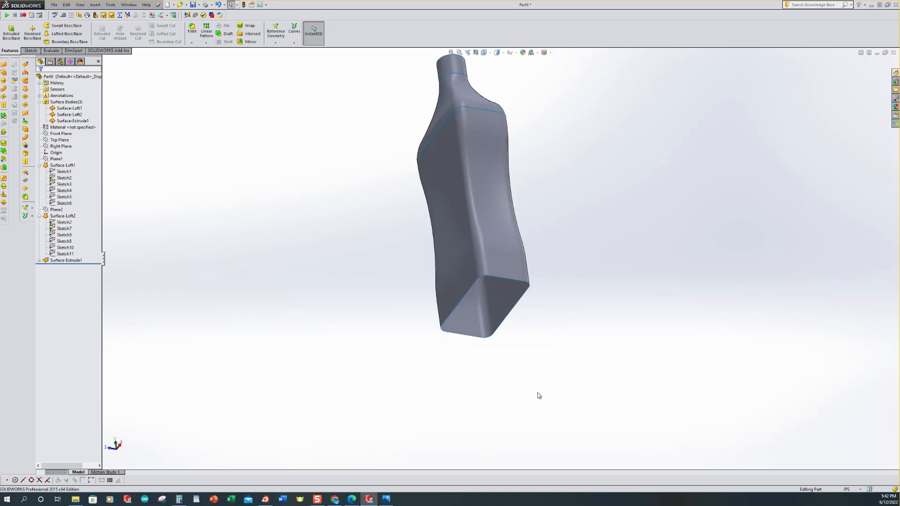
pyautogui.scroll(-4, 420, 349)
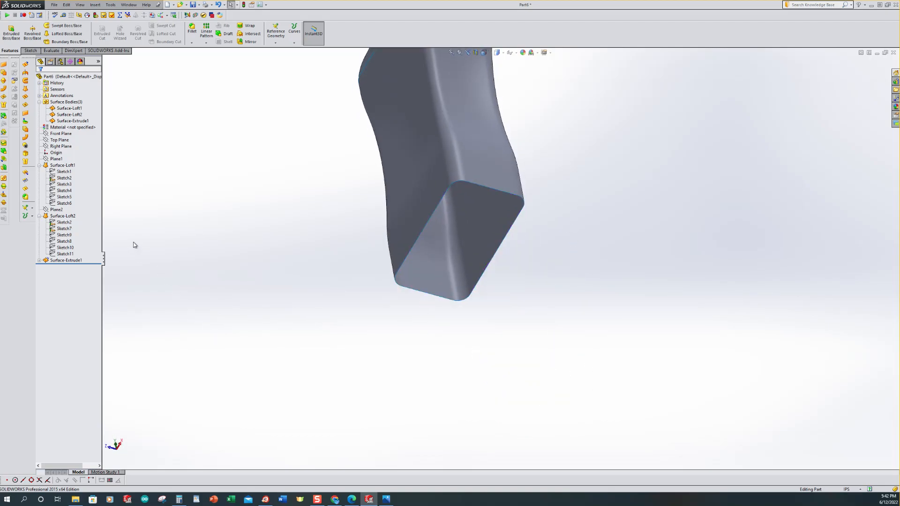
pyautogui.click(65, 173)
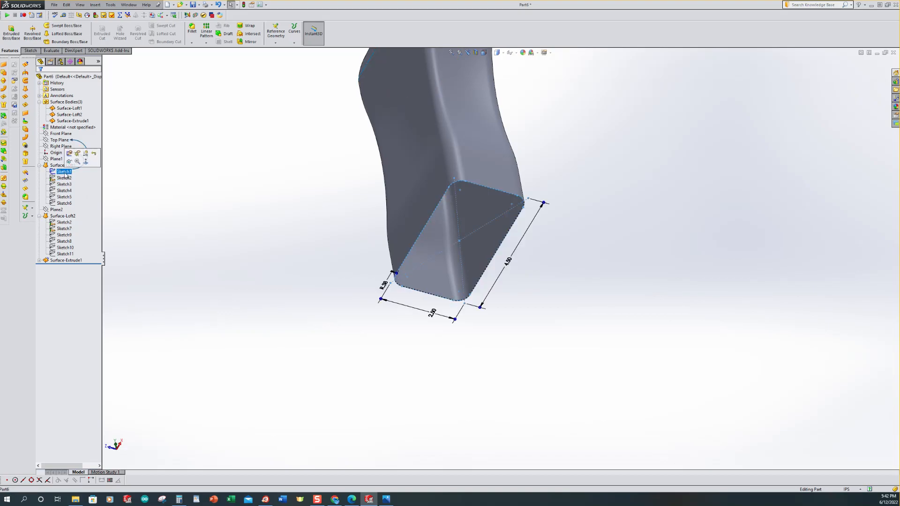
pyautogui.click(185, 203)
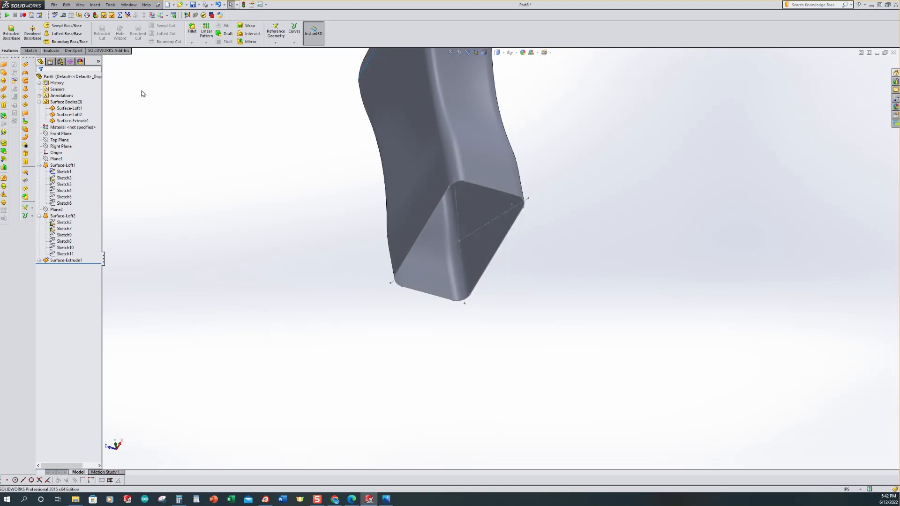
pyautogui.click(480, 276)
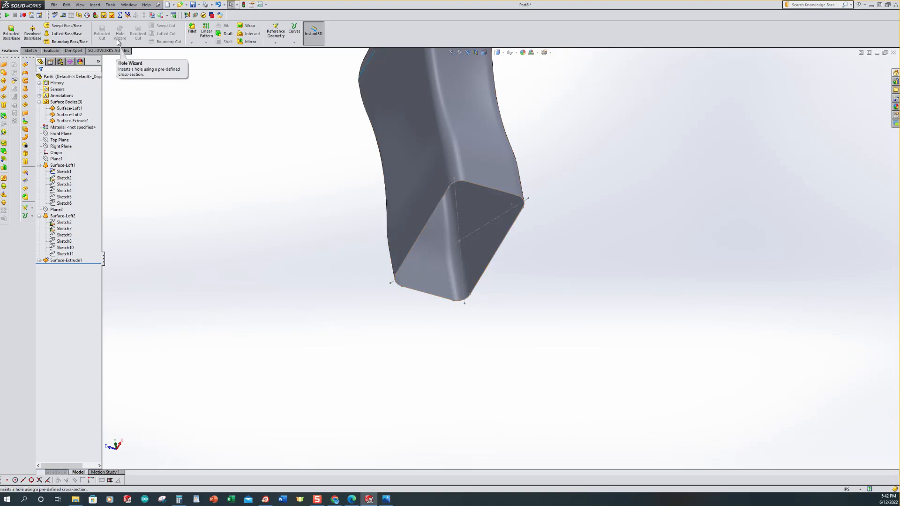
# Step: Close the bottle's bottom with a Fill Surface bounded by the base rectangle sketch
pyautogui.click(95, 6)
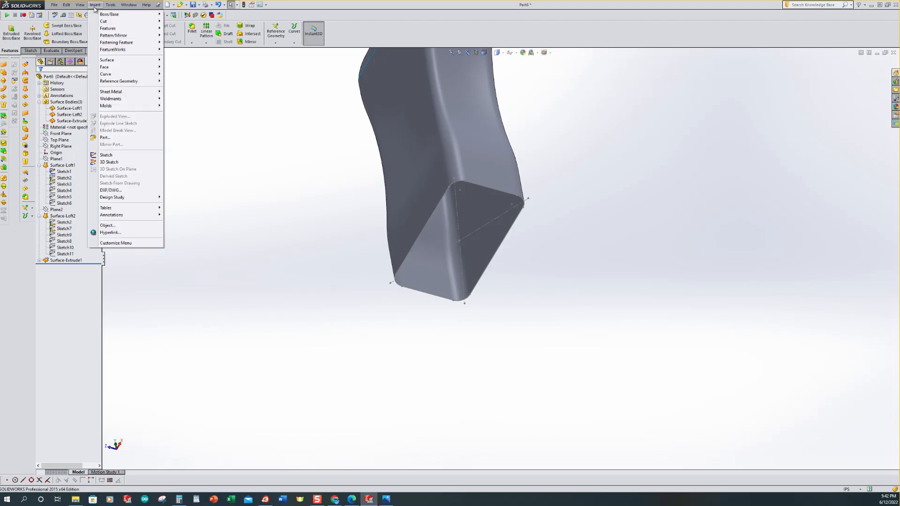
pyautogui.moveTo(108, 61)
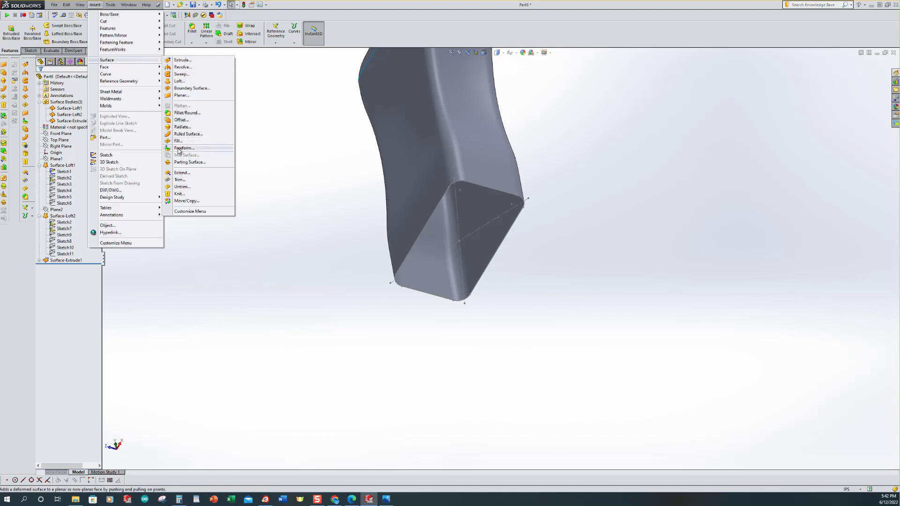
pyautogui.click(178, 141)
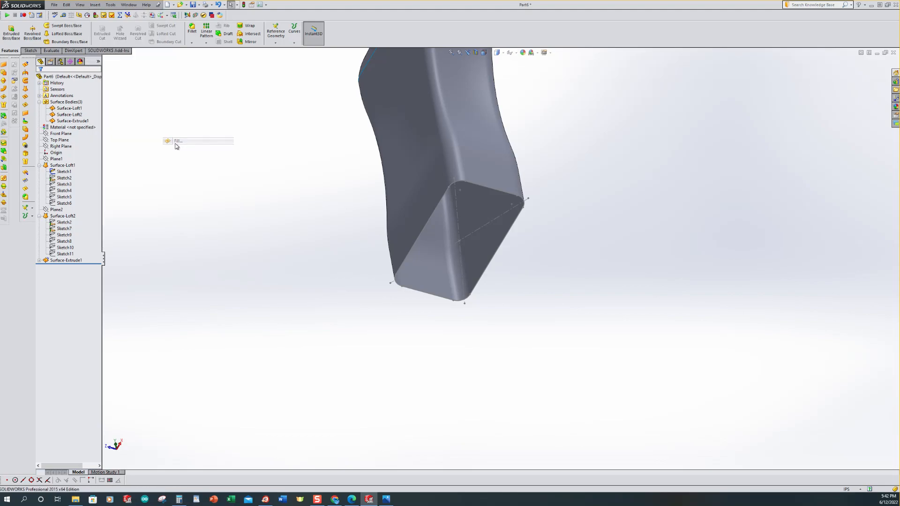
pyautogui.click(430, 293)
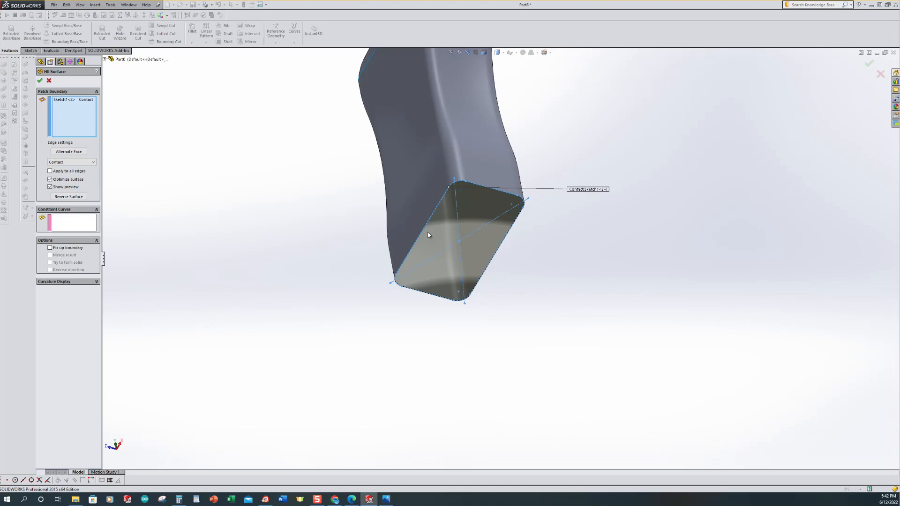
pyautogui.click(39, 80)
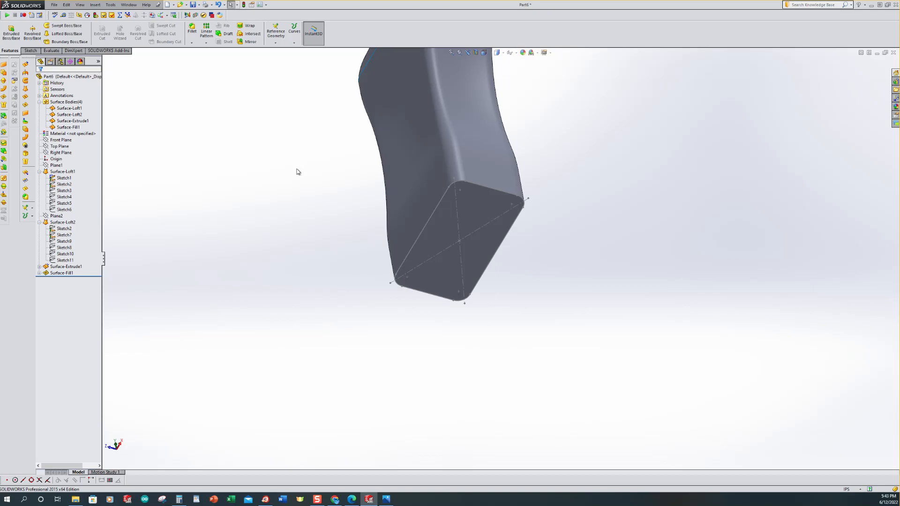
# Step: Hide the base rectangle sketch and view the bottle in isometric
pyautogui.moveTo(470, 251); pyautogui.dragTo(574, 261, button='middle')
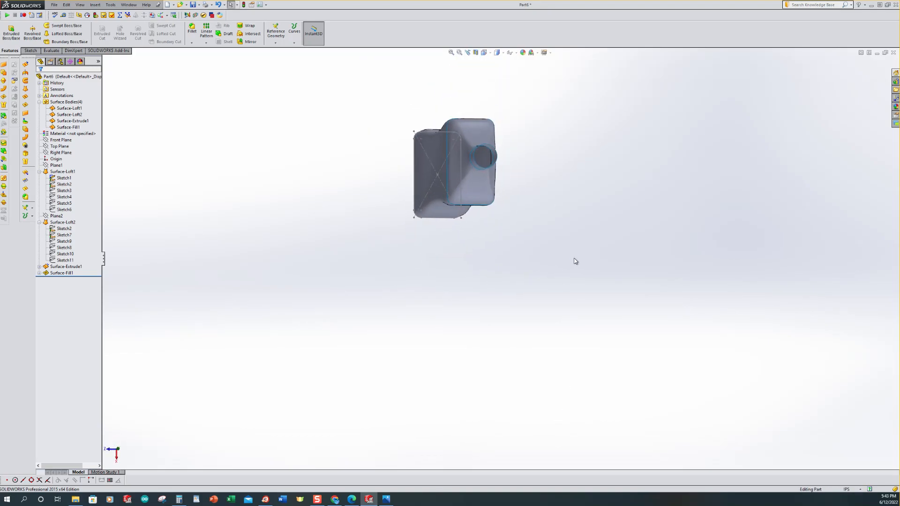
pyautogui.hotkey('ctrl', '7')
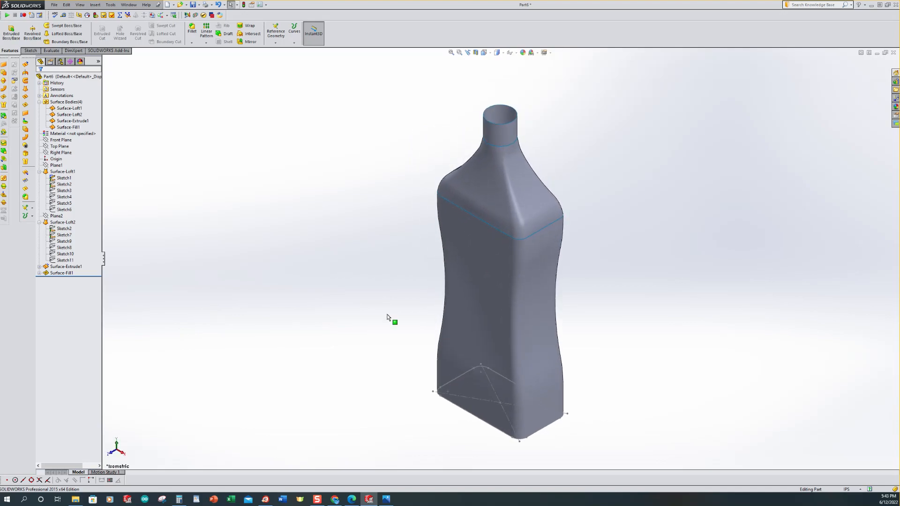
pyautogui.click(52, 180)
pyautogui.click(281, 187)
pyautogui.scroll(2, 572, 339)
pyautogui.scroll(-2, 575, 353)
pyautogui.scroll(2, 572, 347)
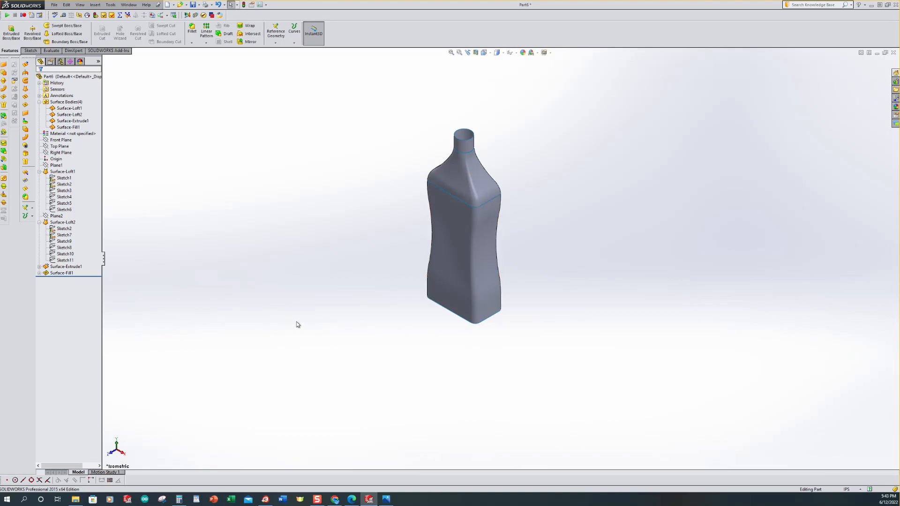
pyautogui.scroll(1, 593, 182)
pyautogui.scroll(-1, 555, 183)
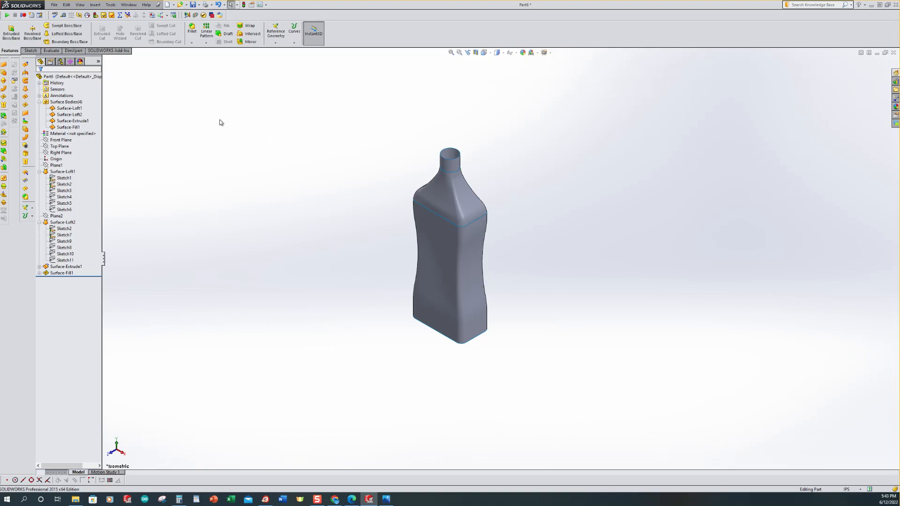
# Step: Knit all four surface bodies of the bottle together into a single surface with Knit Surface
pyautogui.click(96, 5)
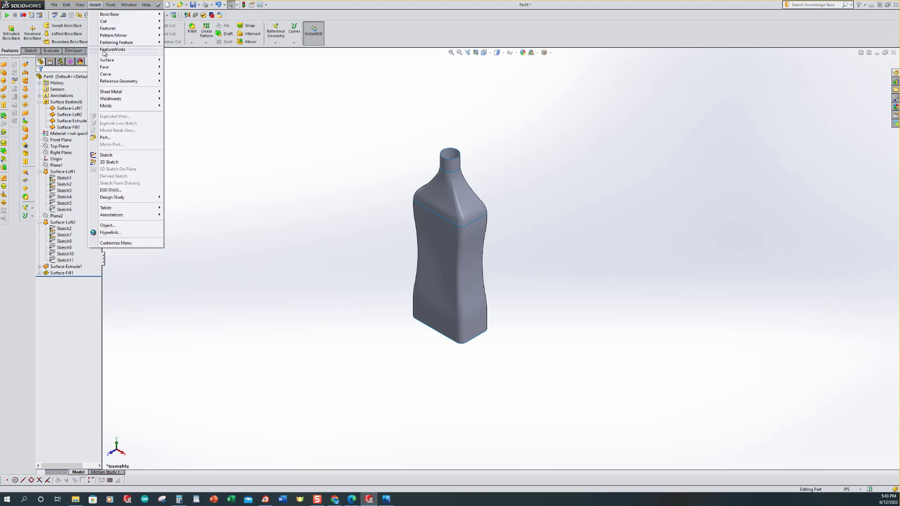
pyautogui.moveTo(106, 63)
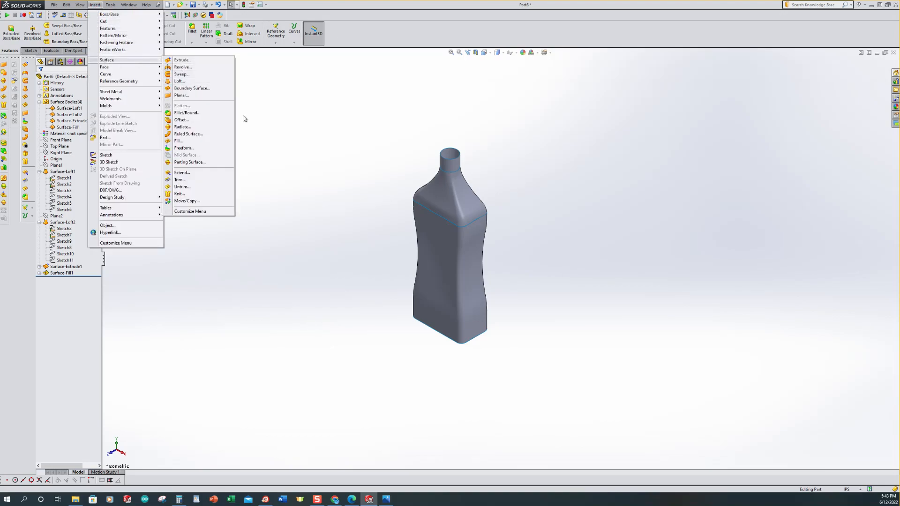
pyautogui.click(178, 195)
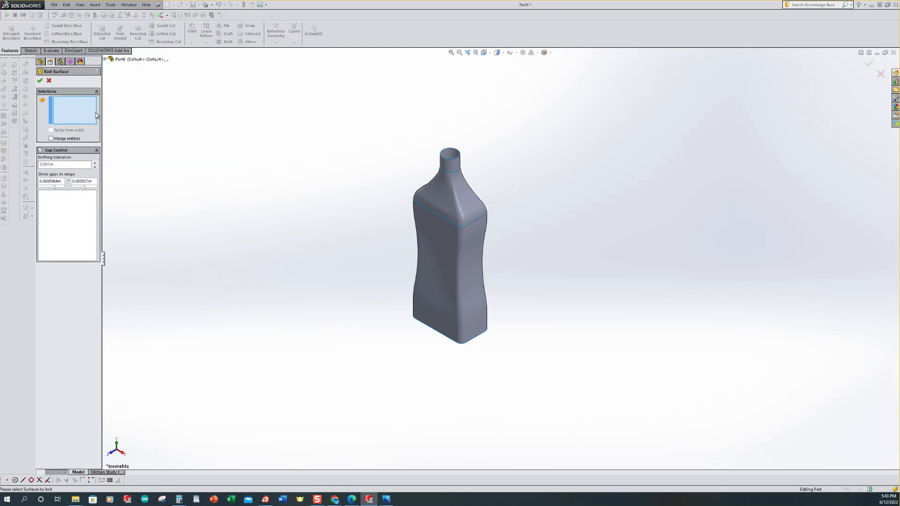
pyautogui.moveTo(323, 97); pyautogui.dragTo(558, 393)
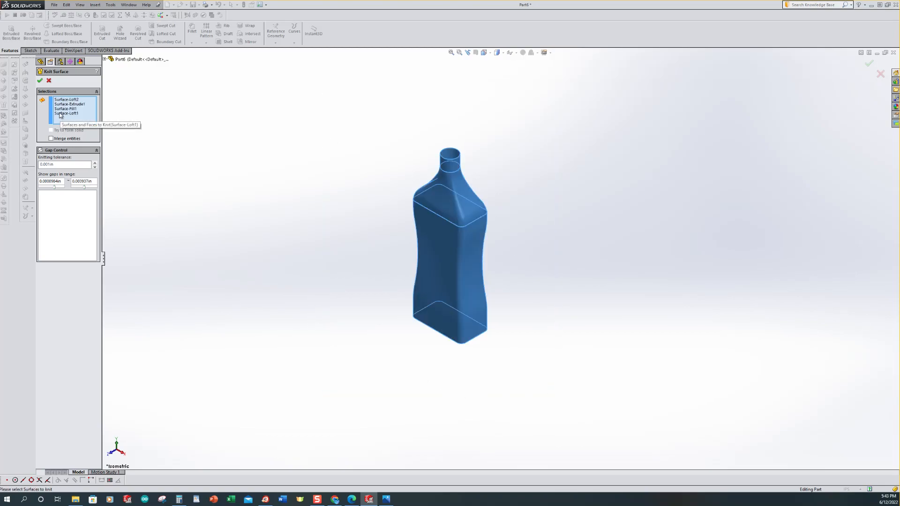
pyautogui.click(40, 81)
pyautogui.click(270, 264)
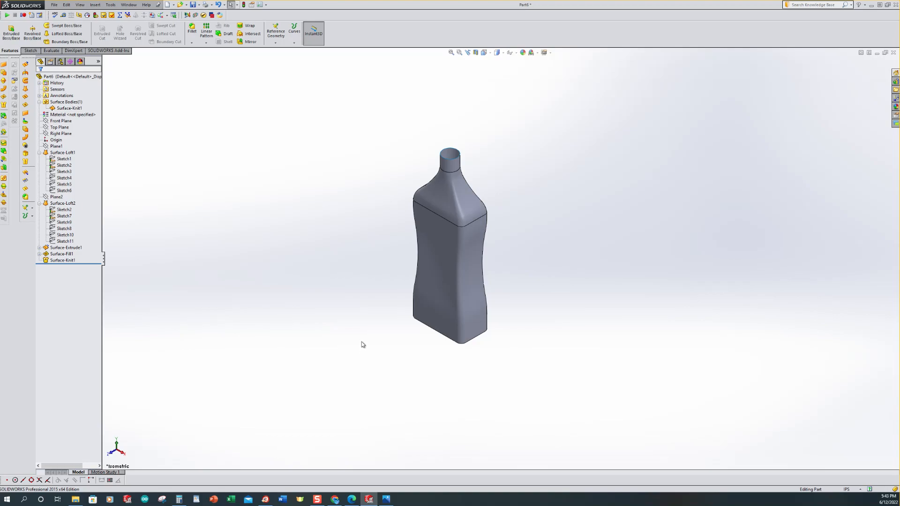
# Step: Rotate and zoom around the knitted bottle to inspect its bottom edge and overall shape
pyautogui.moveTo(364, 339); pyautogui.dragTo(329, 305, button='middle')
pyautogui.click(68, 108)
pyautogui.click(454, 389)
pyautogui.moveTo(522, 393); pyautogui.dragTo(492, 339, button='middle')
pyautogui.scroll(-4, 487, 346)
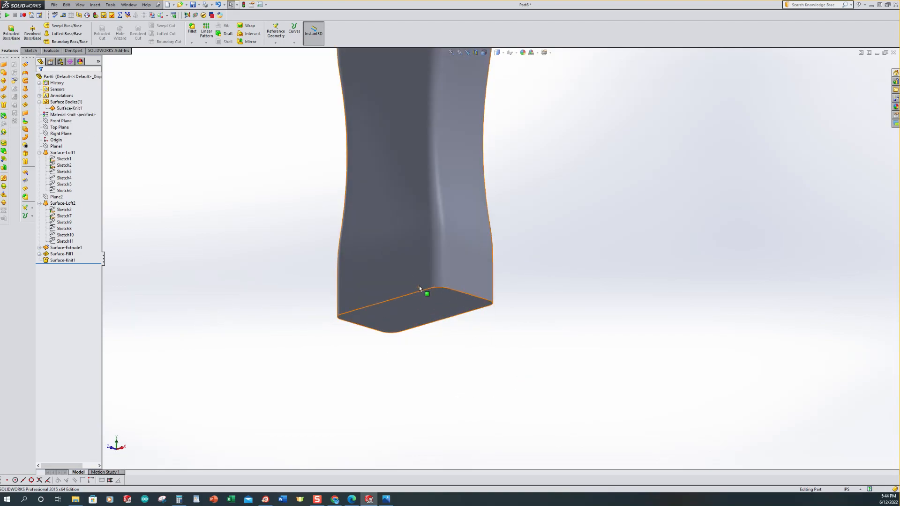
pyautogui.scroll(4, 294, 288)
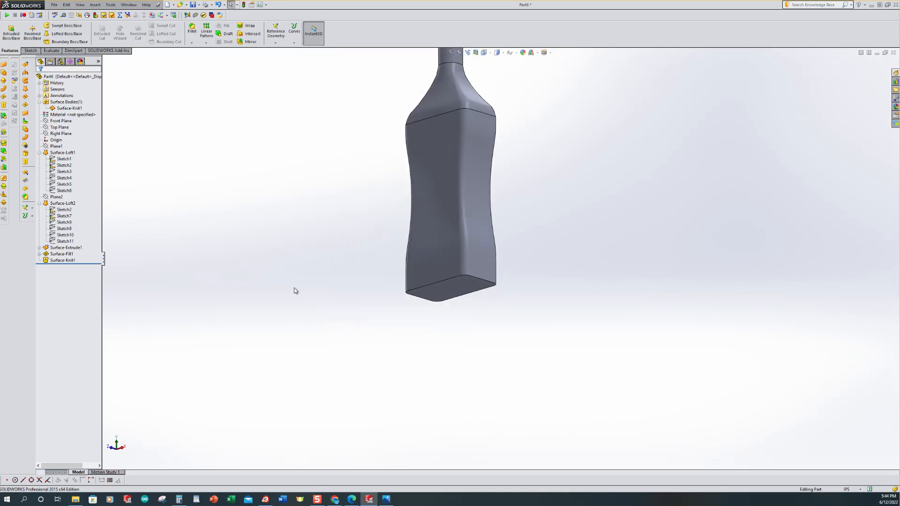
pyautogui.moveTo(349, 223); pyautogui.dragTo(346, 263, button='middle')
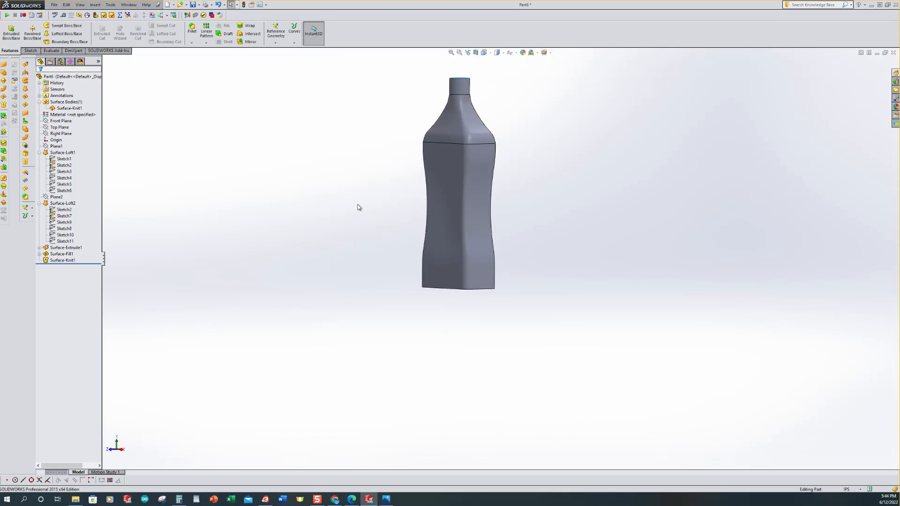
# Step: Fillet the bottle's bottom edge with a 0.40 in surface fillet
pyautogui.click(95, 5)
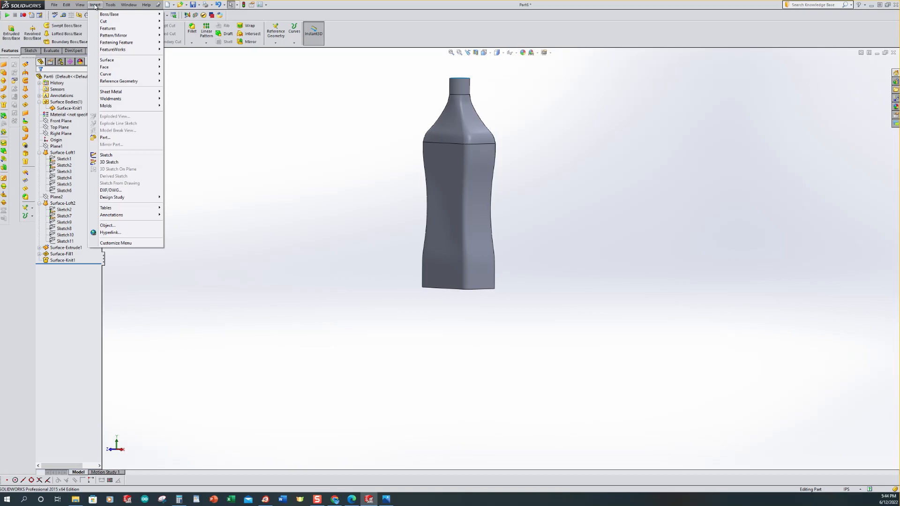
pyautogui.moveTo(113, 62)
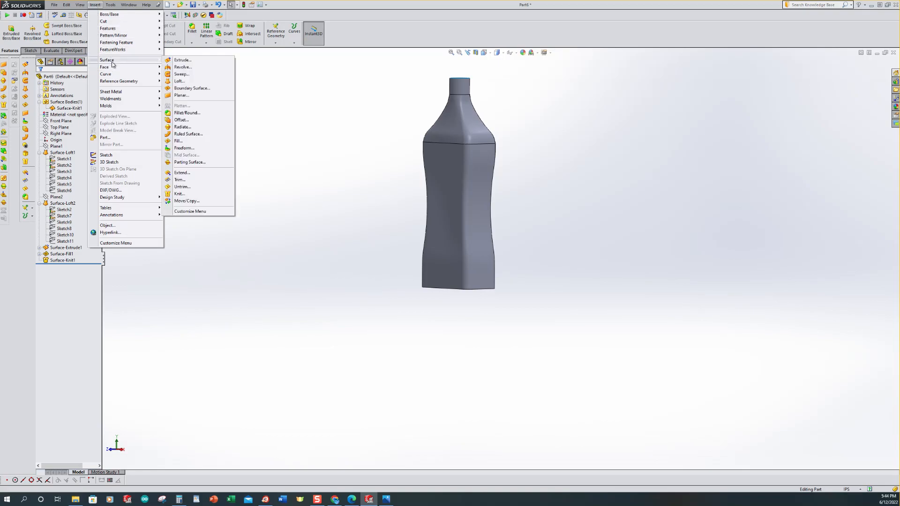
pyautogui.click(186, 114)
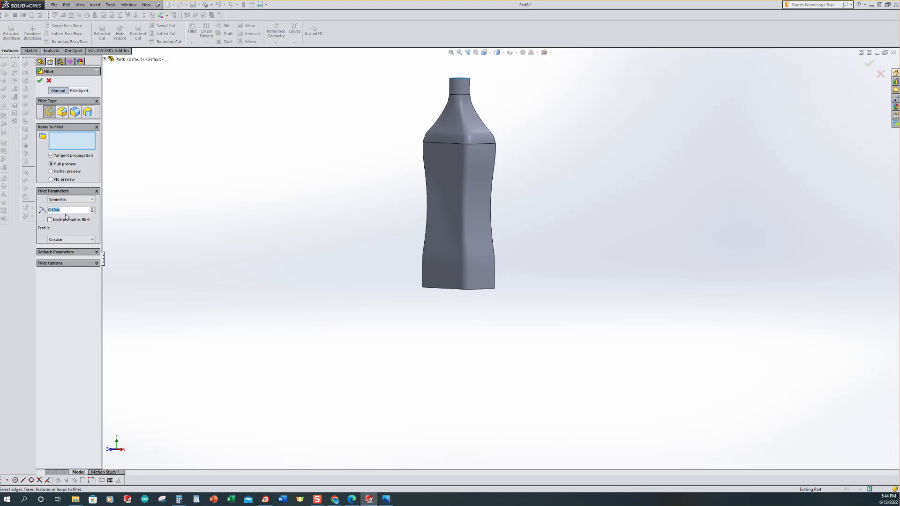
pyautogui.scroll(3, 65, 215)
pyautogui.moveTo(510, 318); pyautogui.dragTo(474, 281, button='middle')
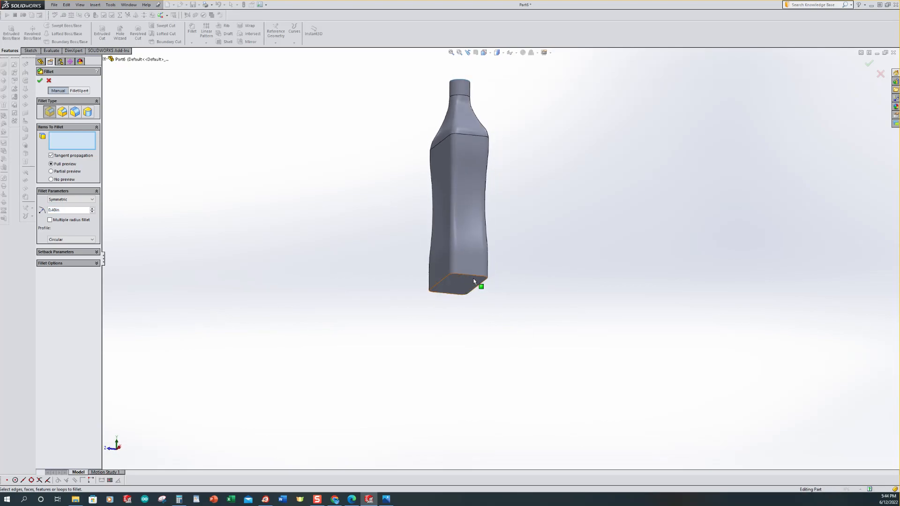
pyautogui.click(472, 278)
pyautogui.moveTo(325, 219); pyautogui.dragTo(362, 277, button='middle')
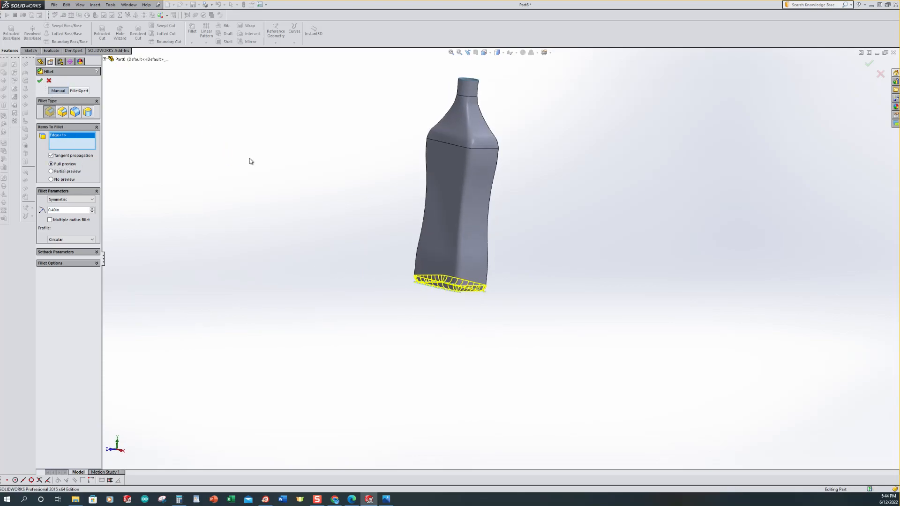
pyautogui.press('Return')
pyautogui.hotkey('ctrl', '7')
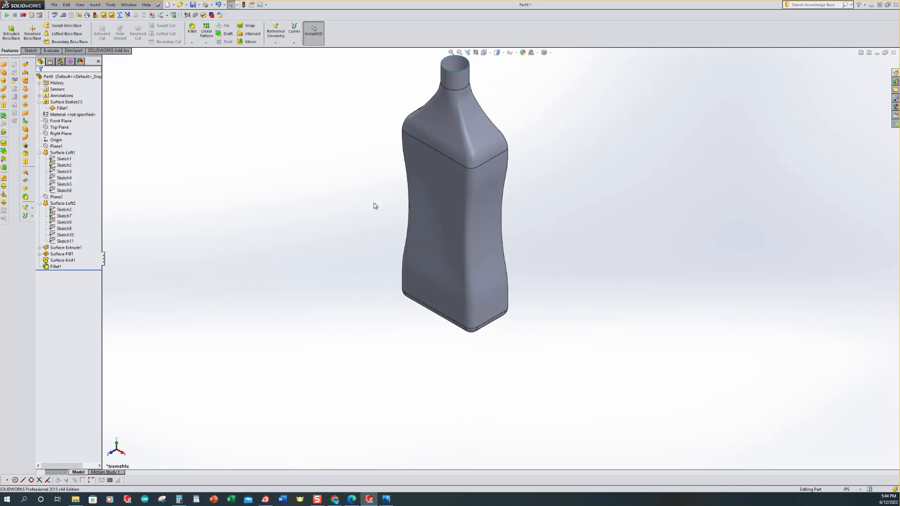
pyautogui.scroll(1, 423, 203)
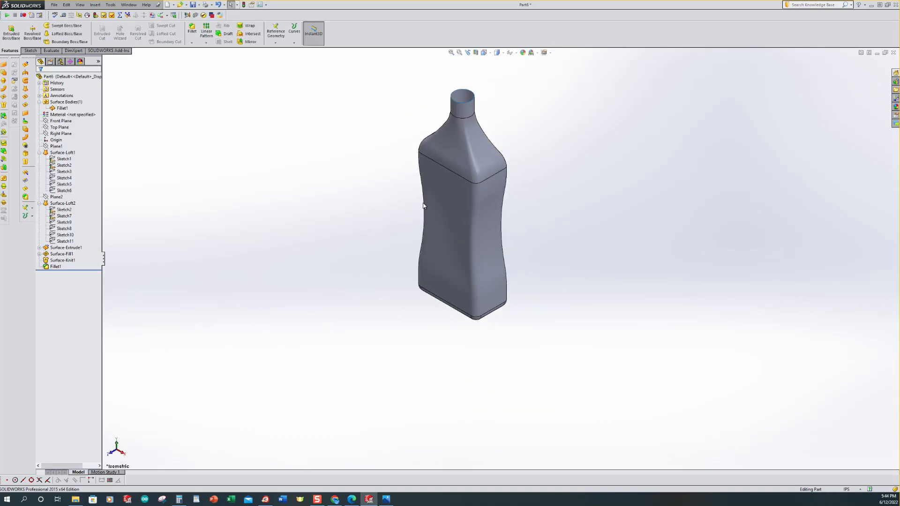
pyautogui.click(50, 51)
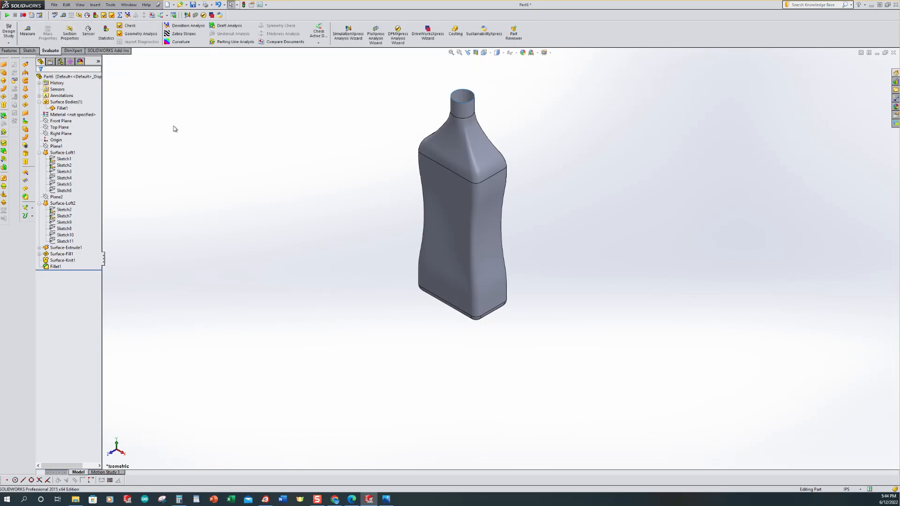
pyautogui.click(11, 51)
pyautogui.scroll(3, 282, 227)
pyautogui.scroll(-2, 502, 122)
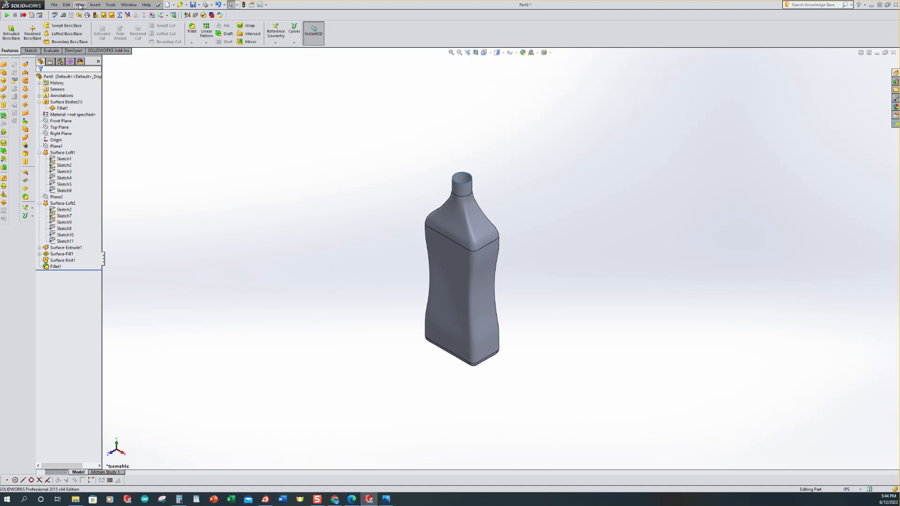
# Step: Thicken the filleted bottle surface into a solid body
pyautogui.click(94, 6)
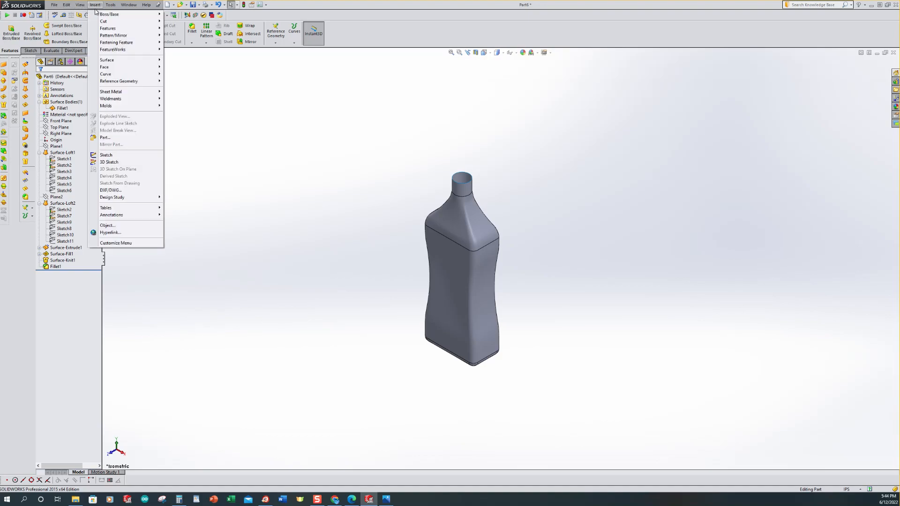
pyautogui.moveTo(108, 15)
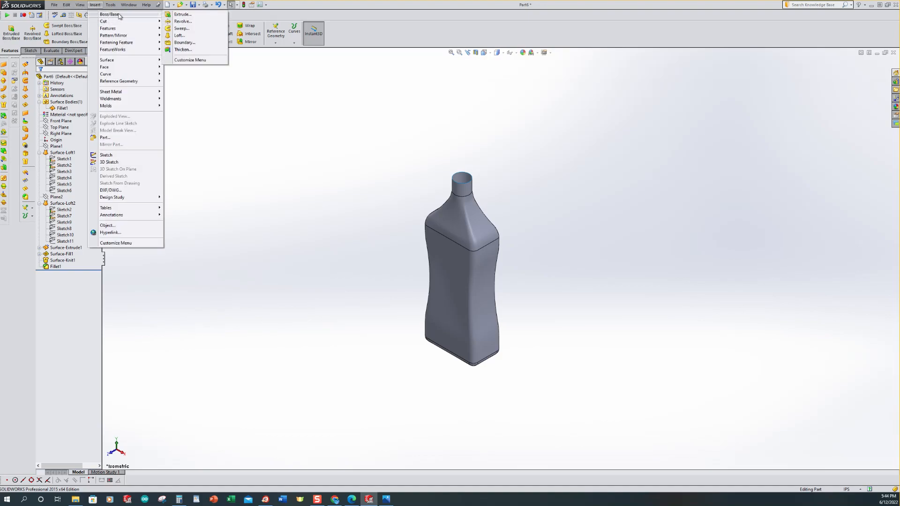
pyautogui.click(183, 50)
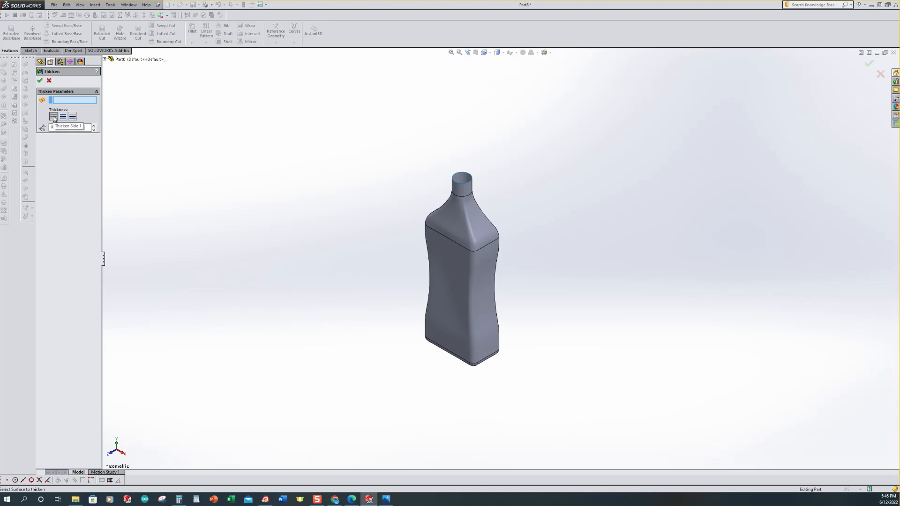
pyautogui.click(443, 254)
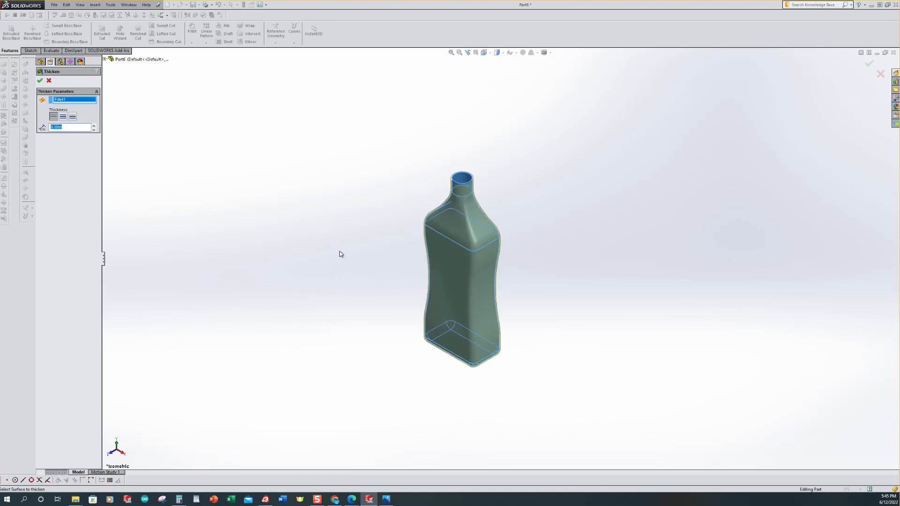
pyautogui.click(40, 81)
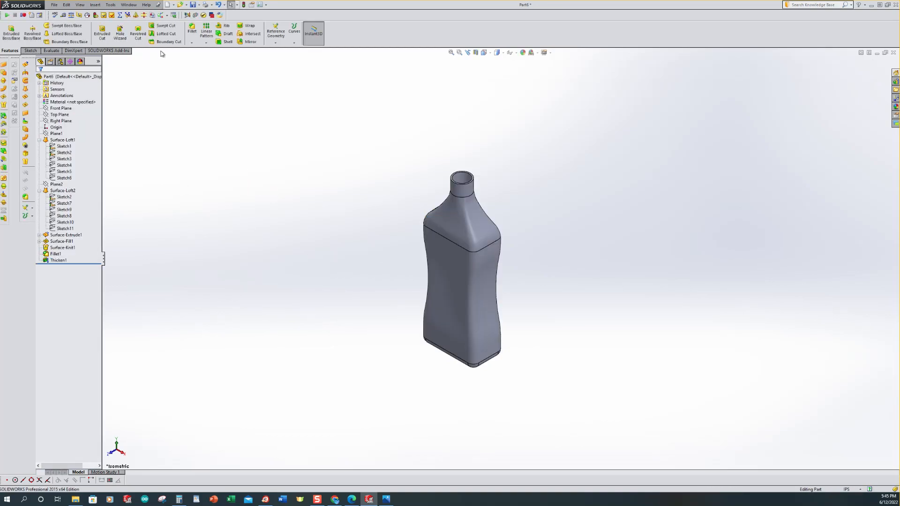
# Step: Open the part's mass properties to review them, then close the dialog
pyautogui.click(52, 50)
pyautogui.click(48, 34)
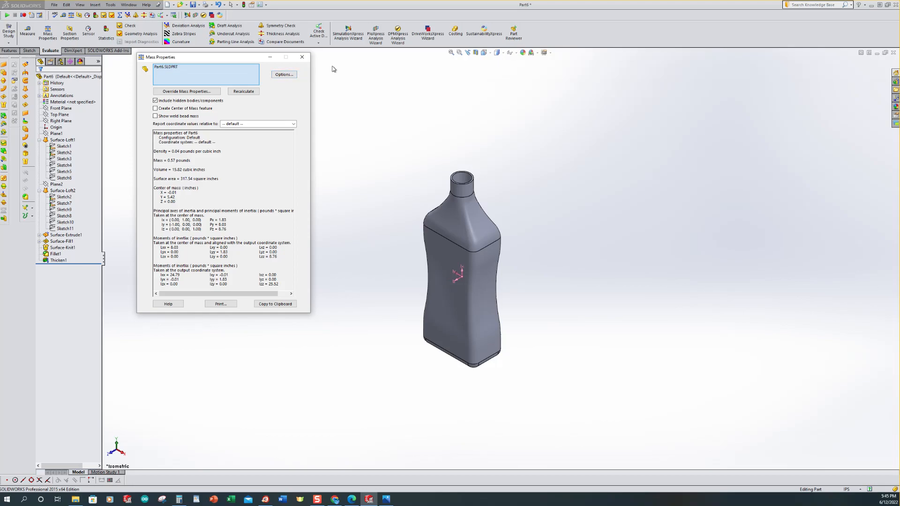
pyautogui.click(302, 57)
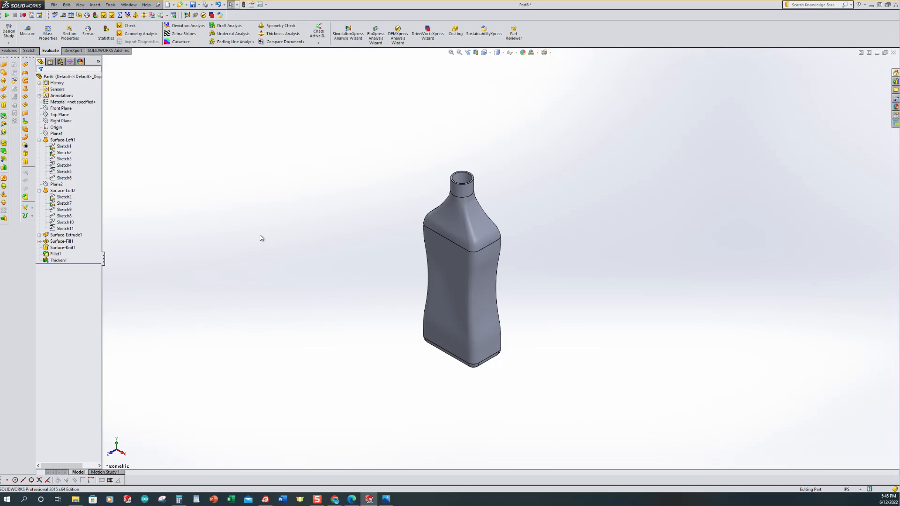